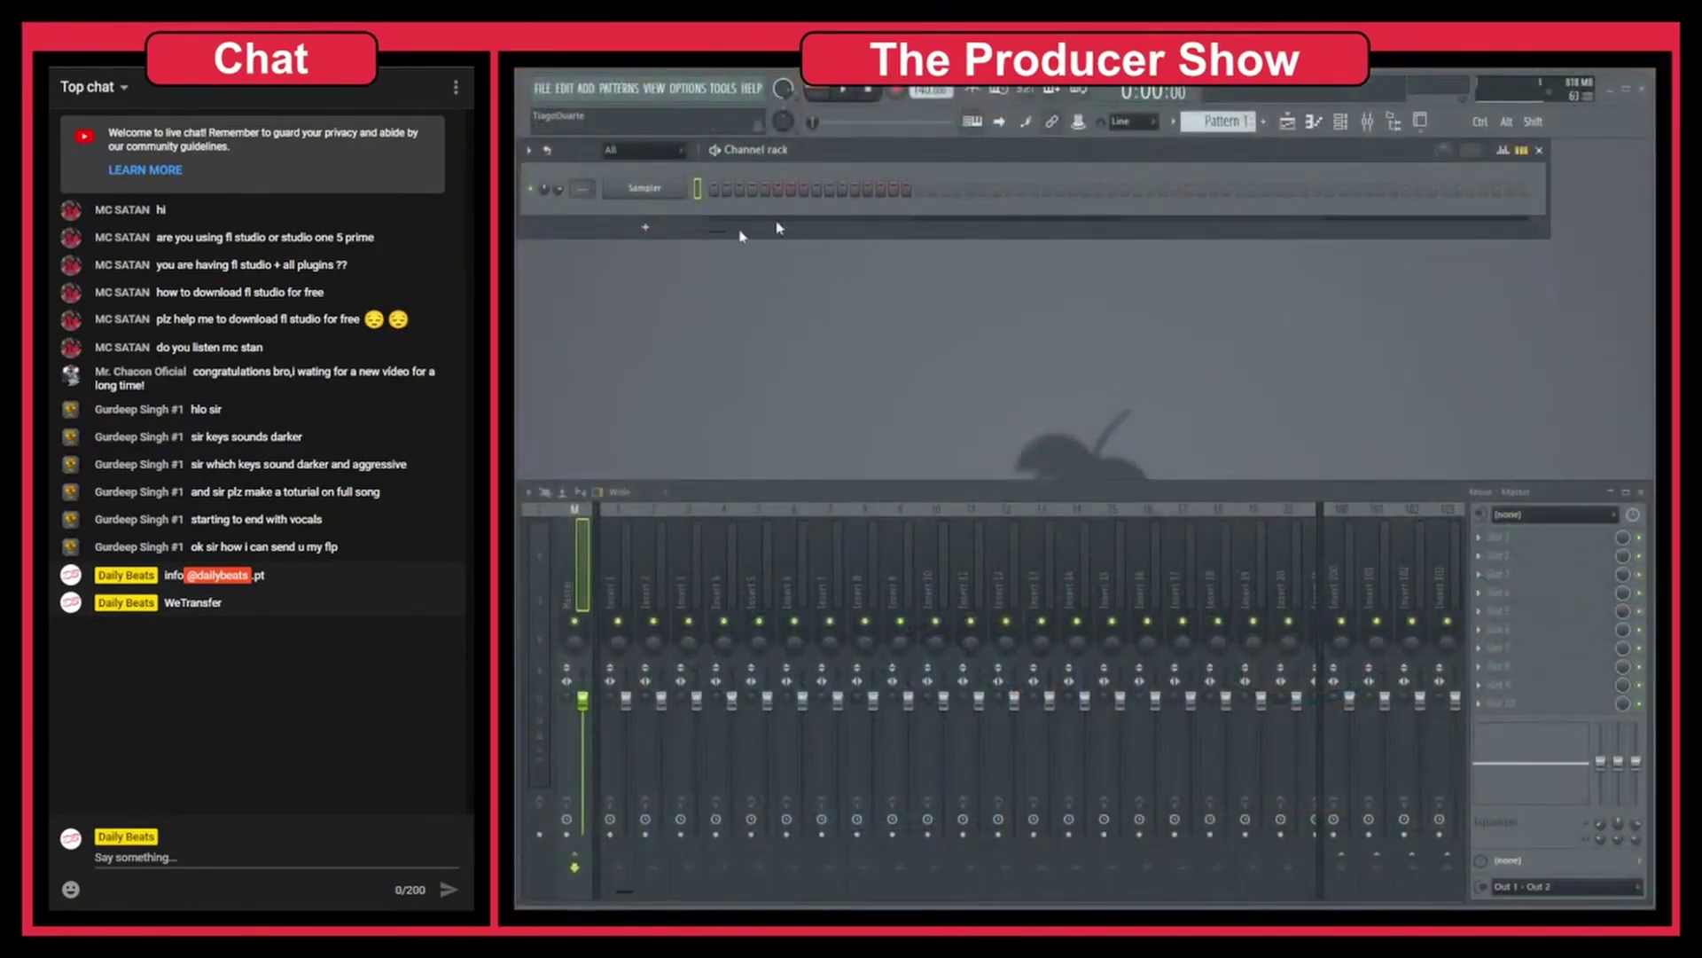
Show the browser, expand Packs and its Loops folder, and audition the first loops including DL Buried, DL Clubbed and DL Dubby.
{"action": "left_click", "coordinate": [1395, 122]}
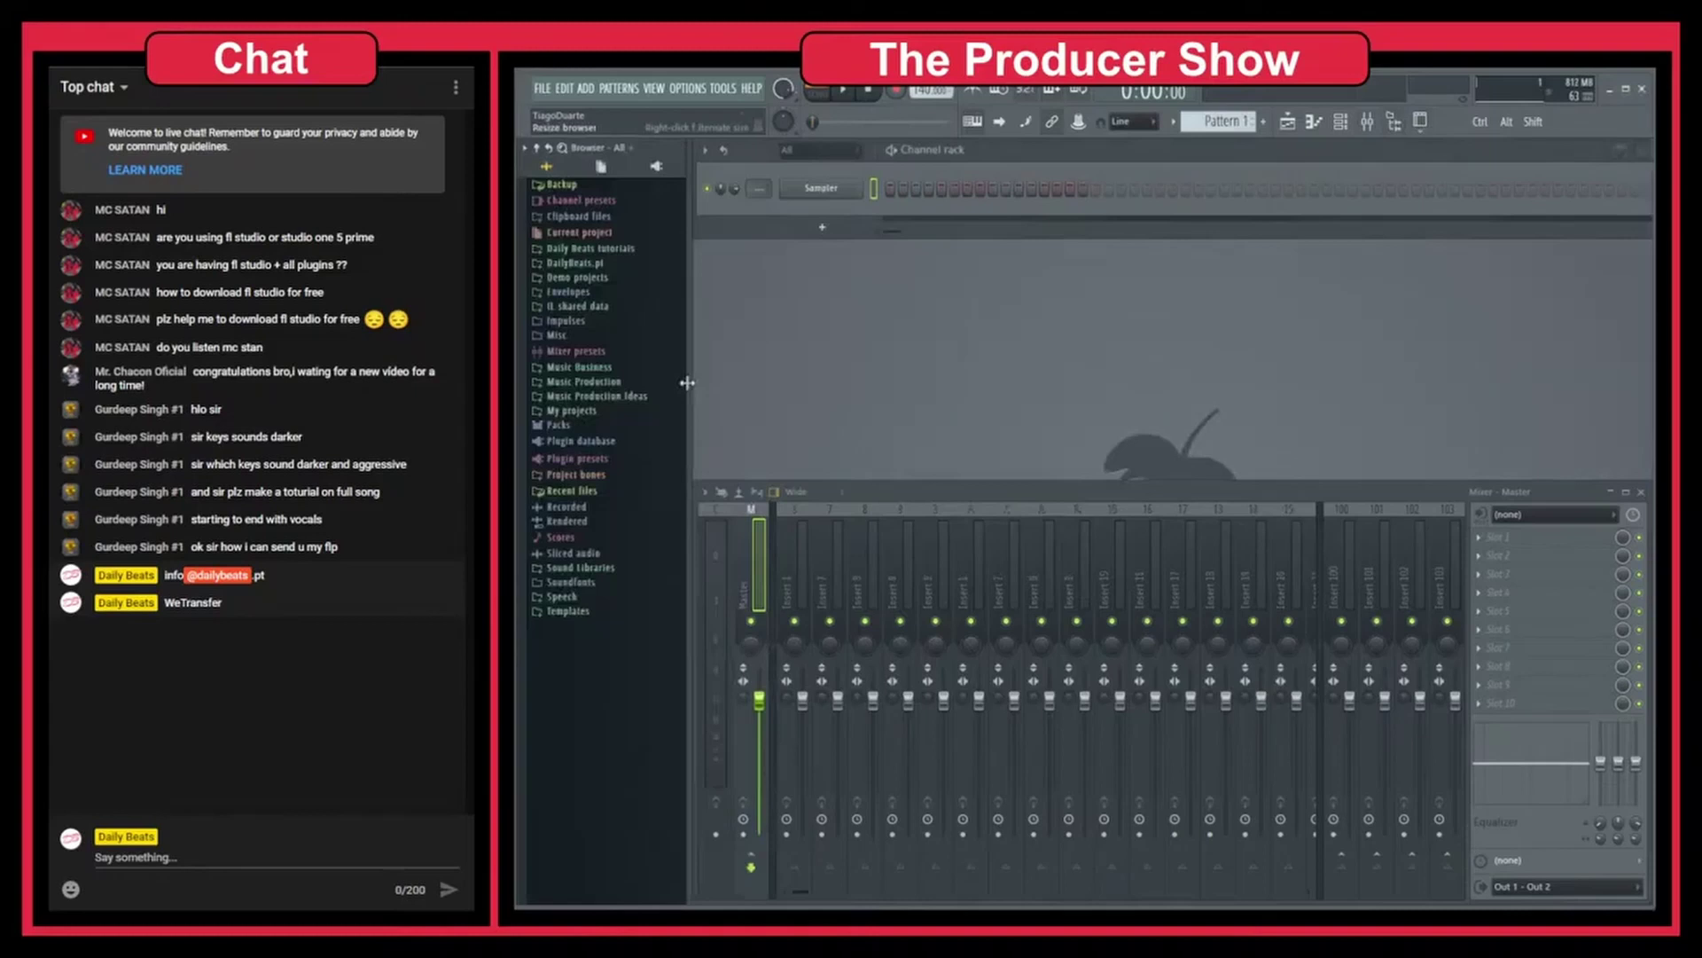
{"action": "left_click", "coordinate": [557, 424]}
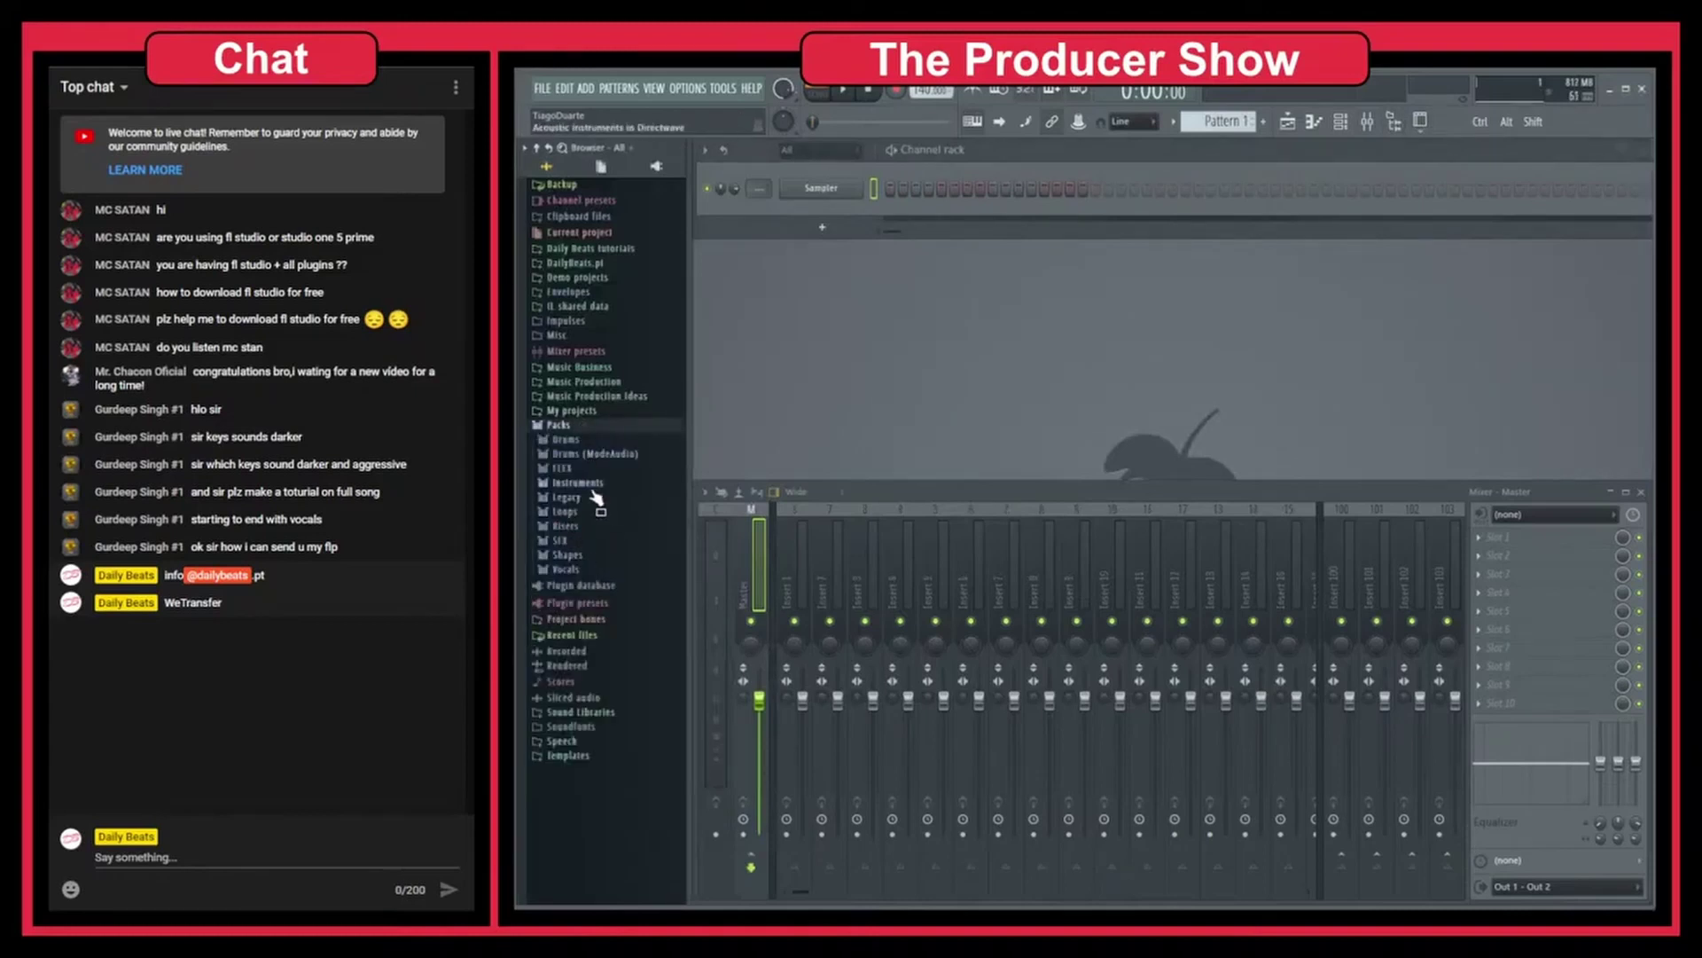
{"action": "left_click", "coordinate": [588, 513]}
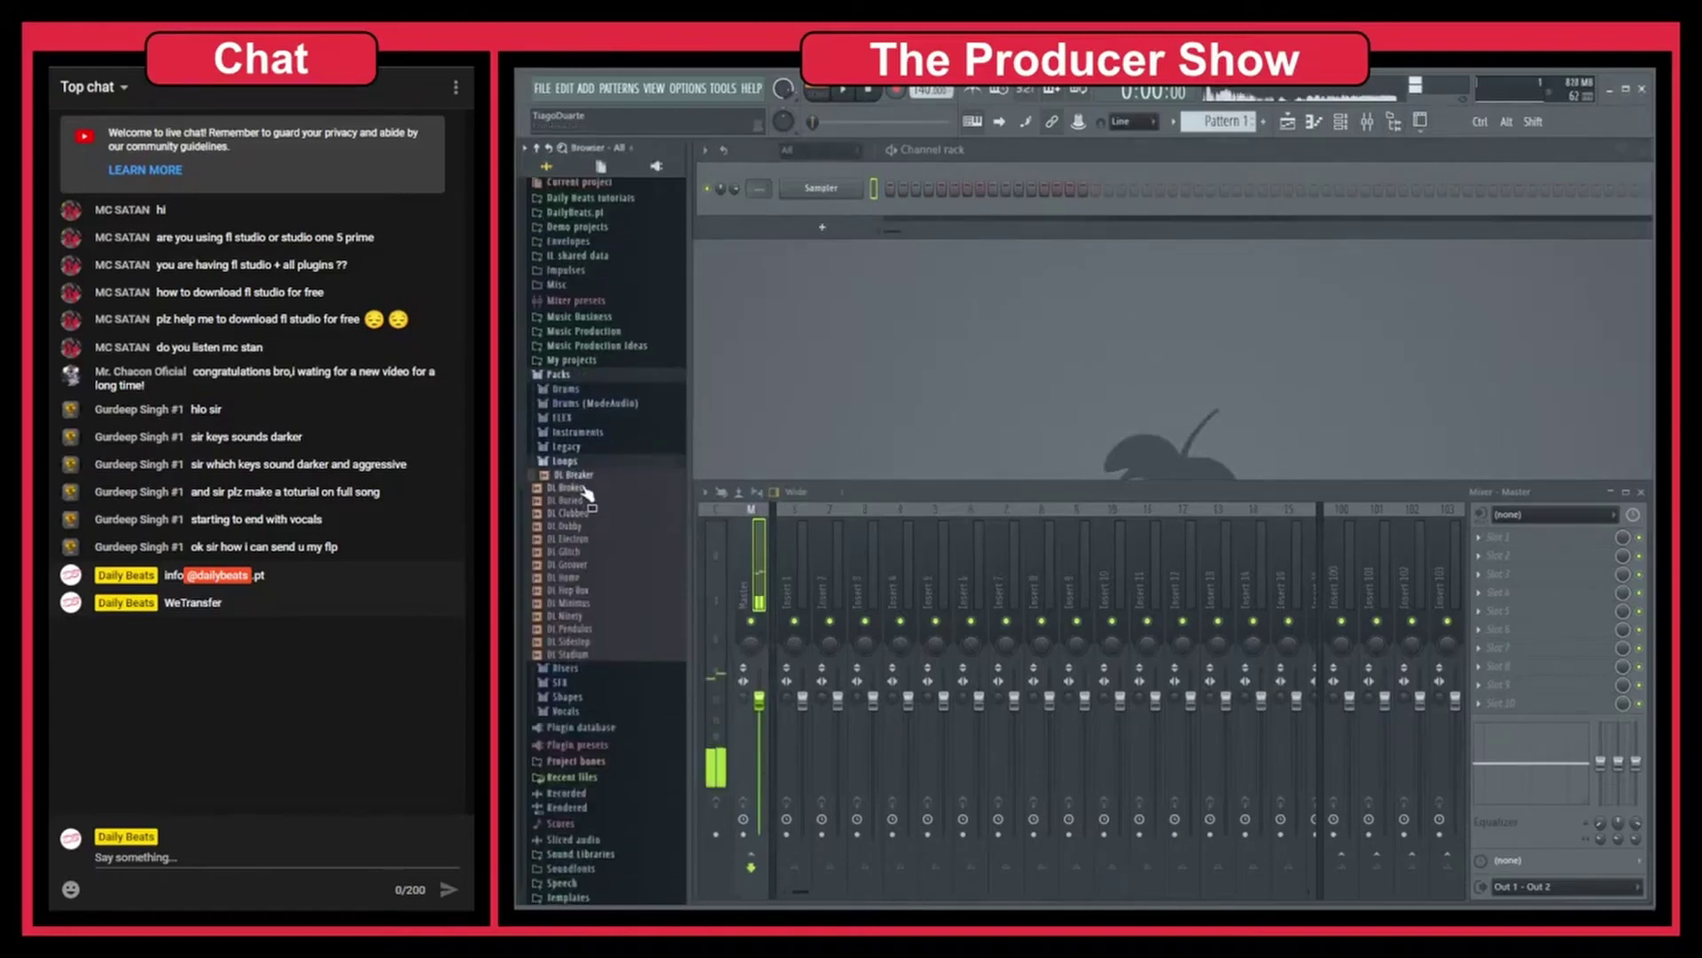
{"action": "left_click", "coordinate": [581, 500]}
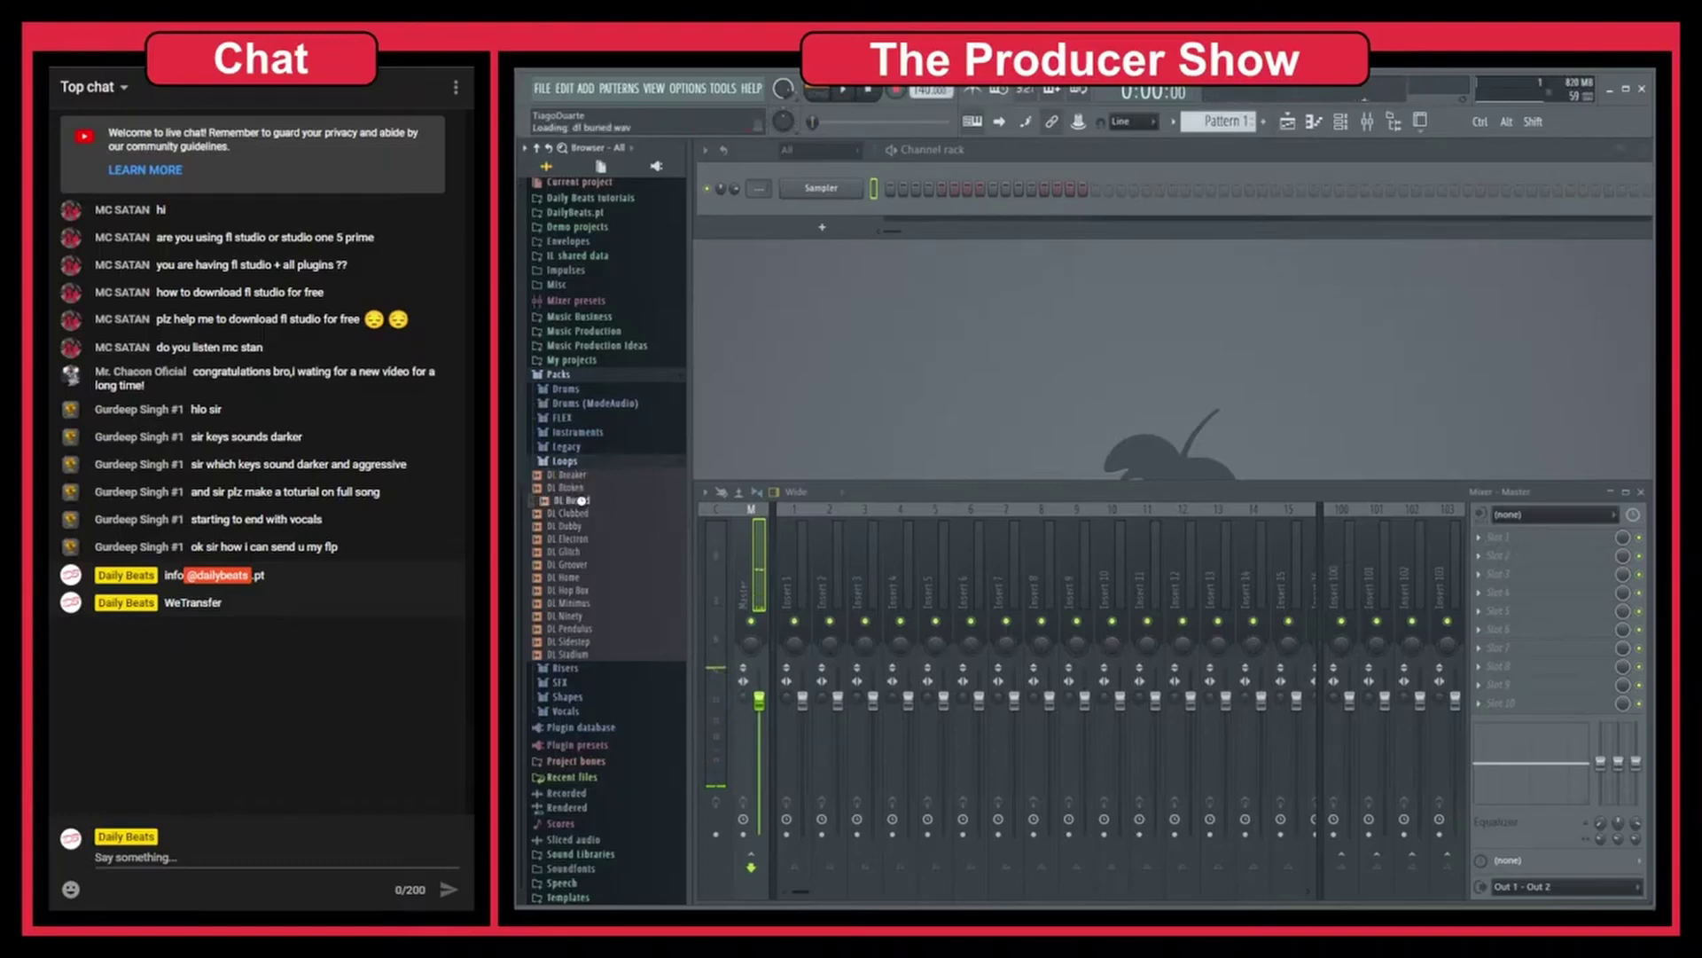
{"action": "left_click", "coordinate": [587, 513]}
{"action": "left_click", "coordinate": [588, 526]}
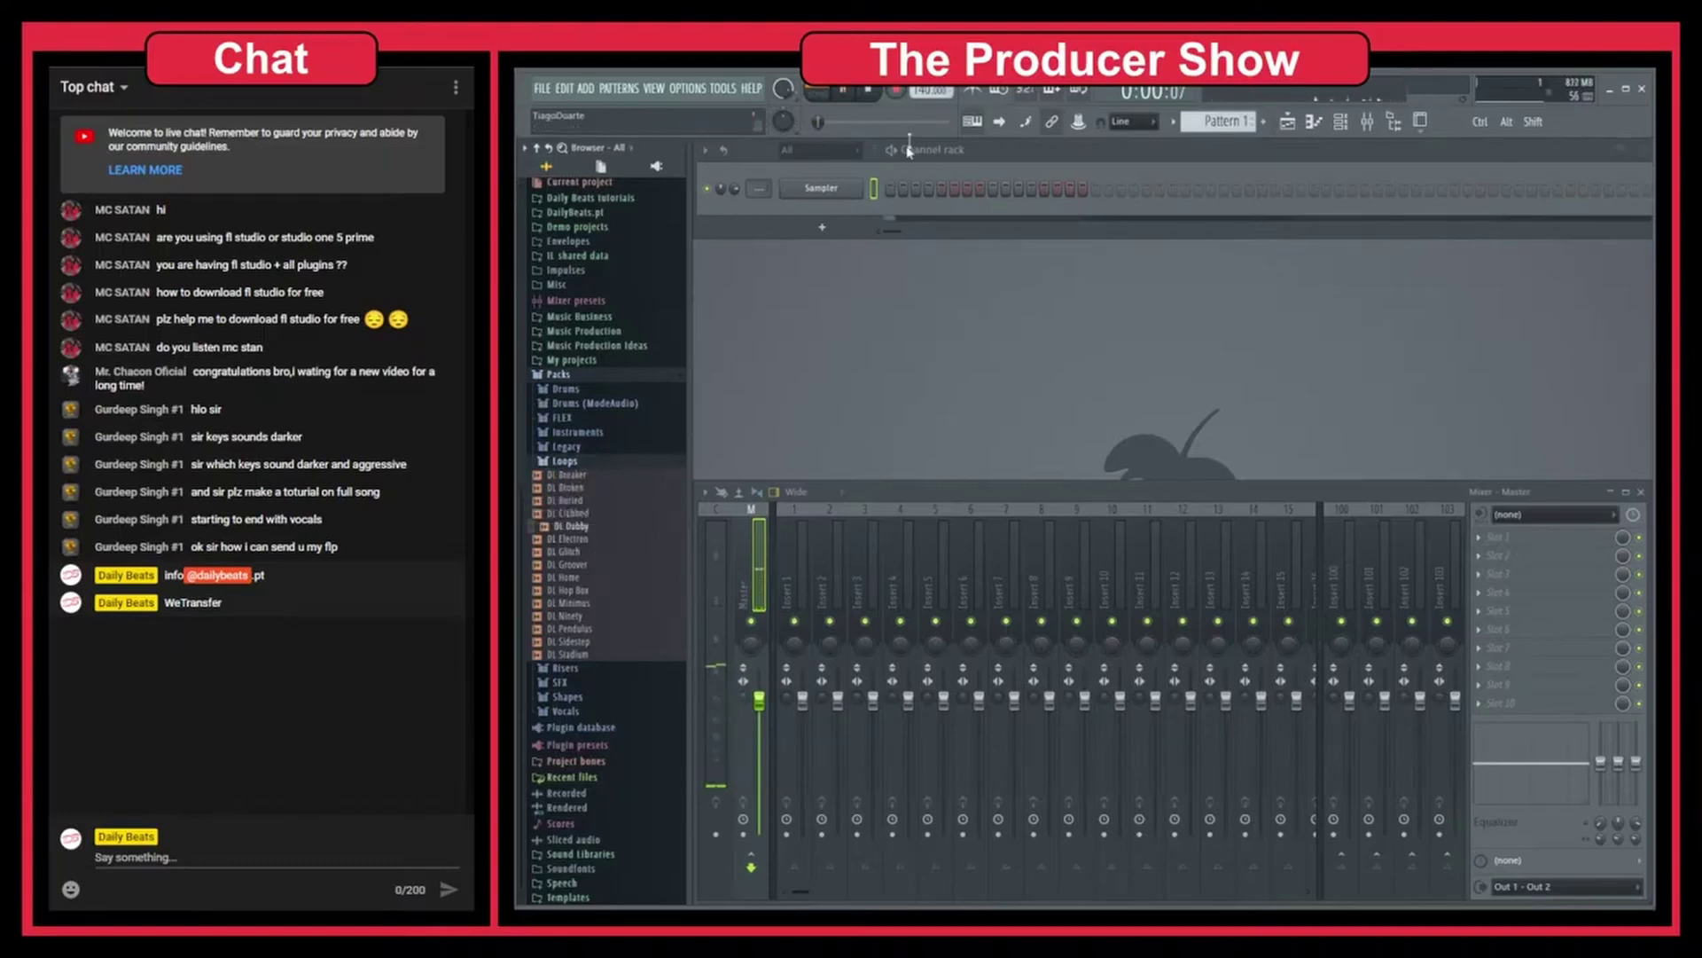
Set the project tempo to 92 BPM and audition the DL Broken, DL Home, DL Sidestep and DL Stadium loops.
{"action": "left_click_drag", "start_coordinate": [922, 90], "coordinate": [922, 133]}
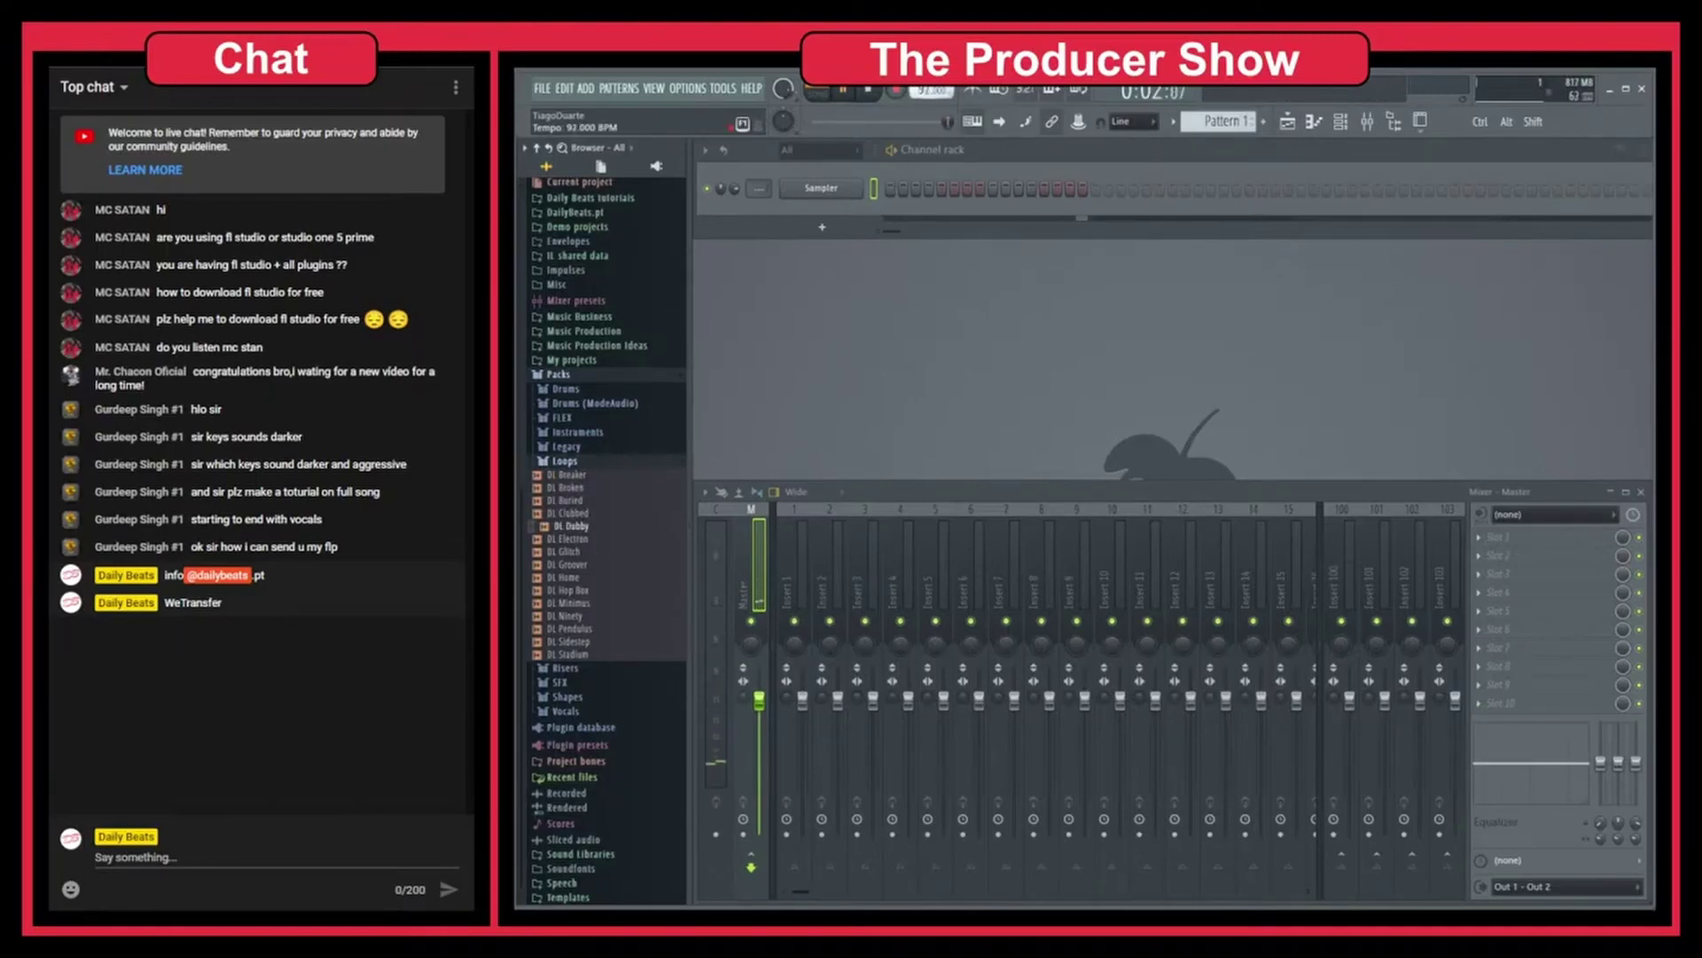
{"action": "left_click", "coordinate": [567, 488]}
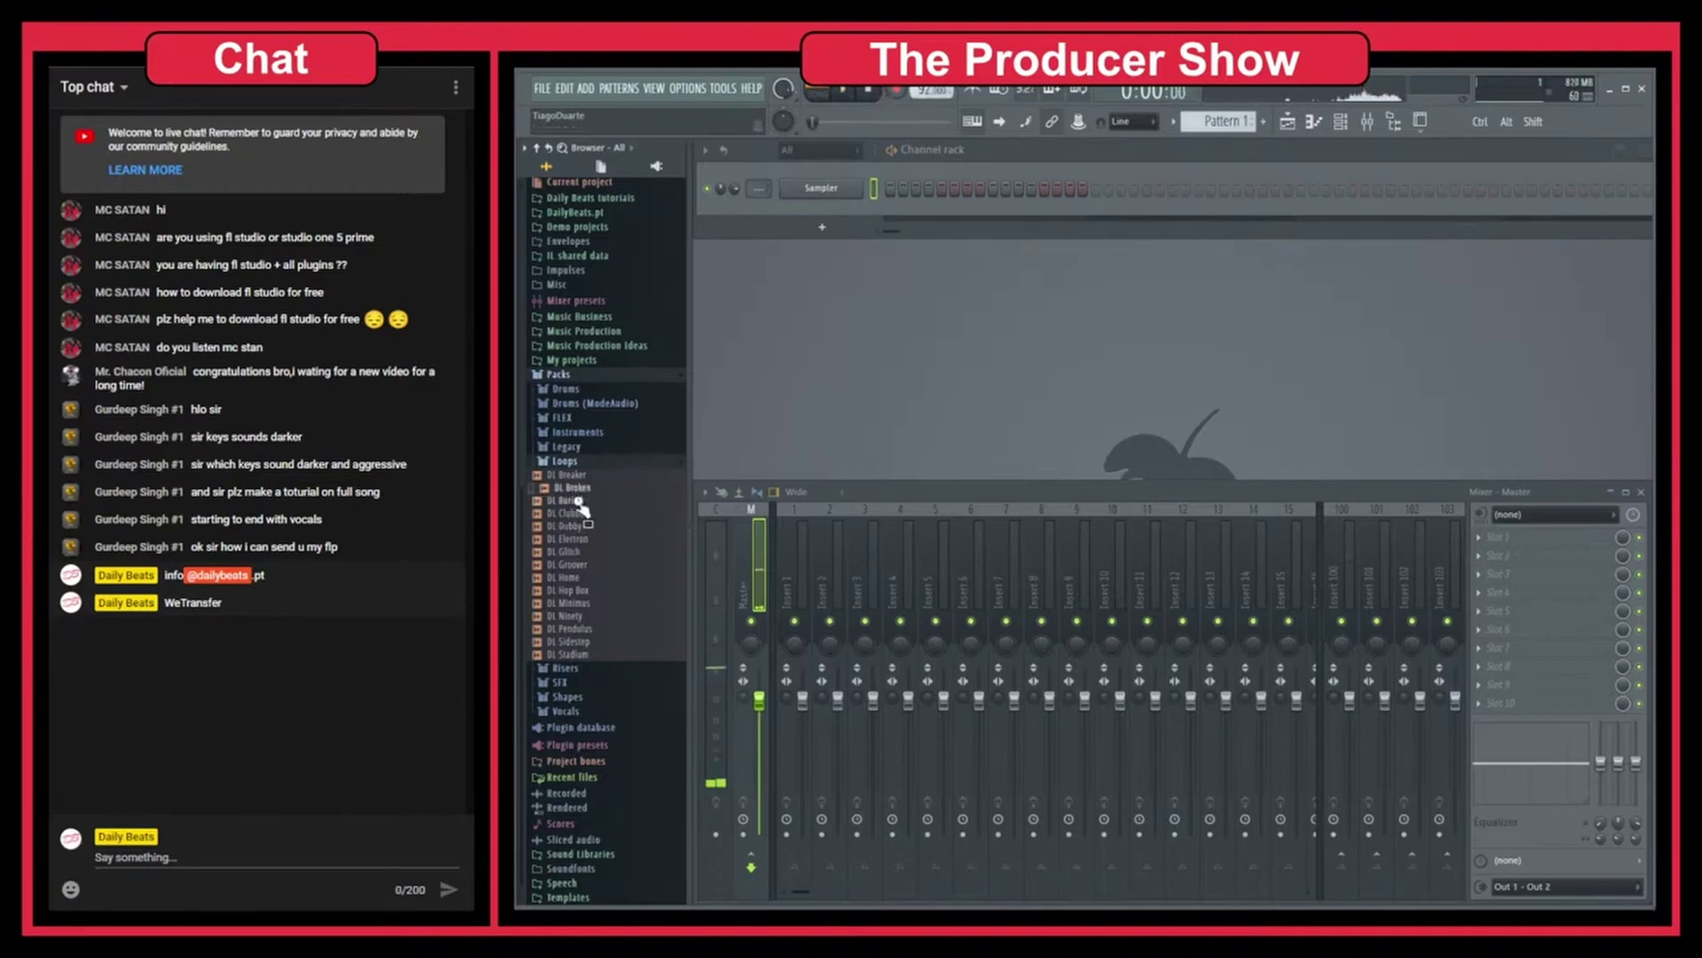
{"action": "left_click", "coordinate": [571, 577]}
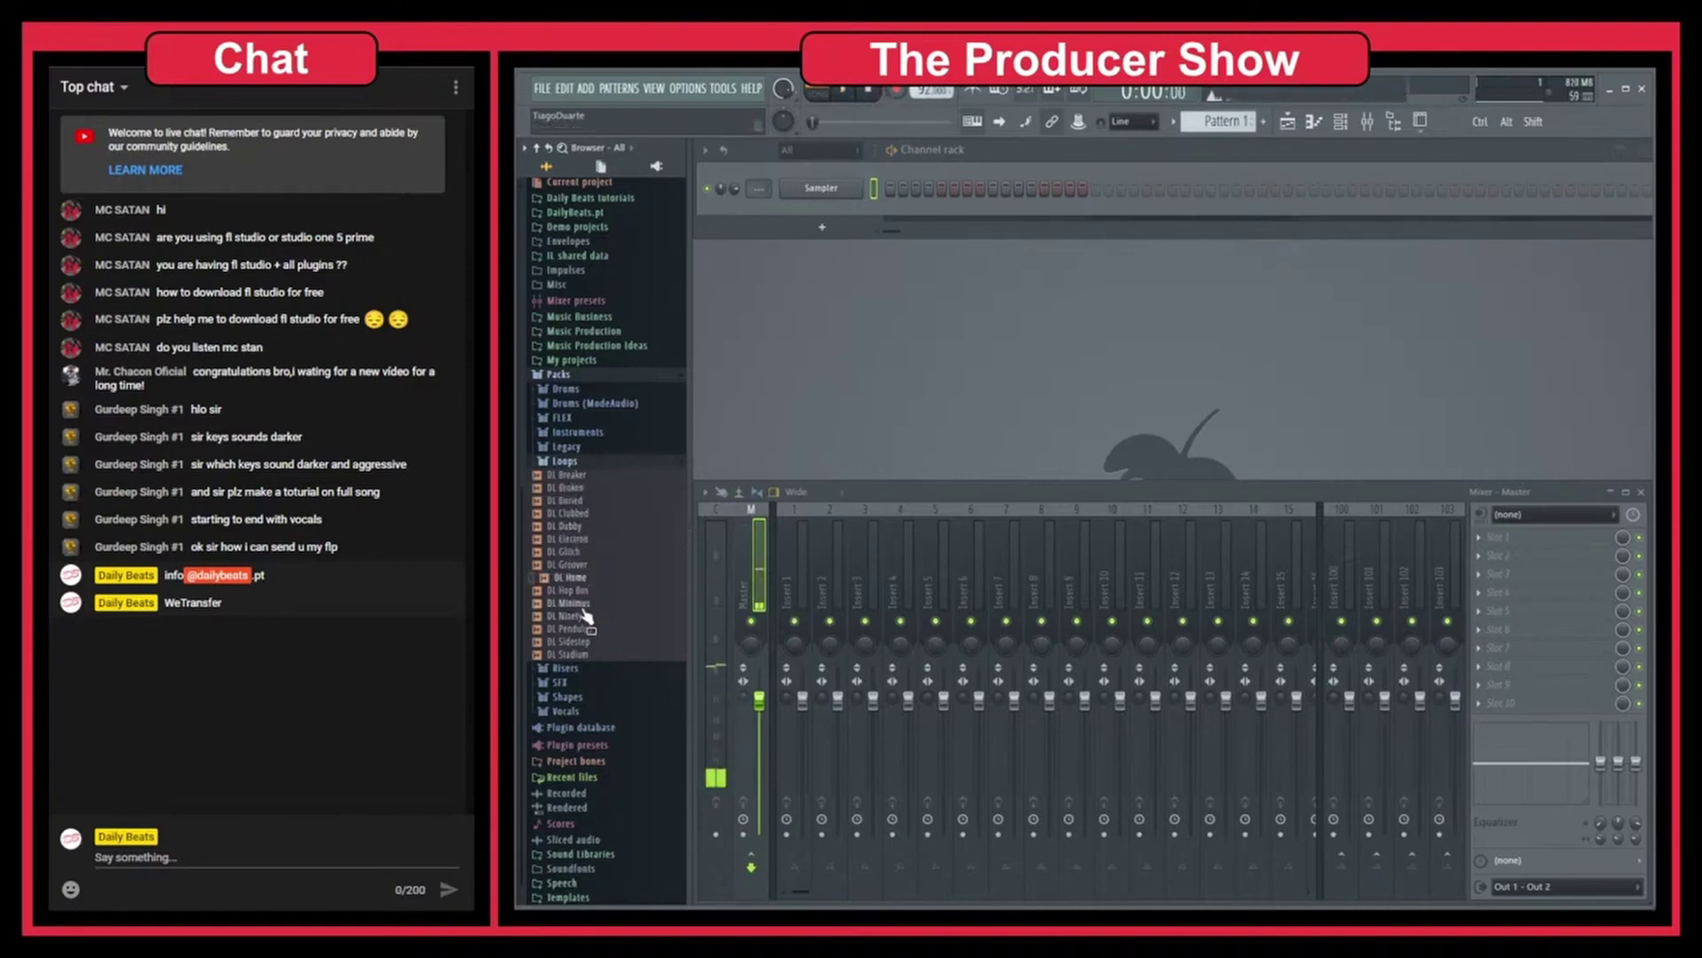
{"action": "left_click", "coordinate": [575, 640]}
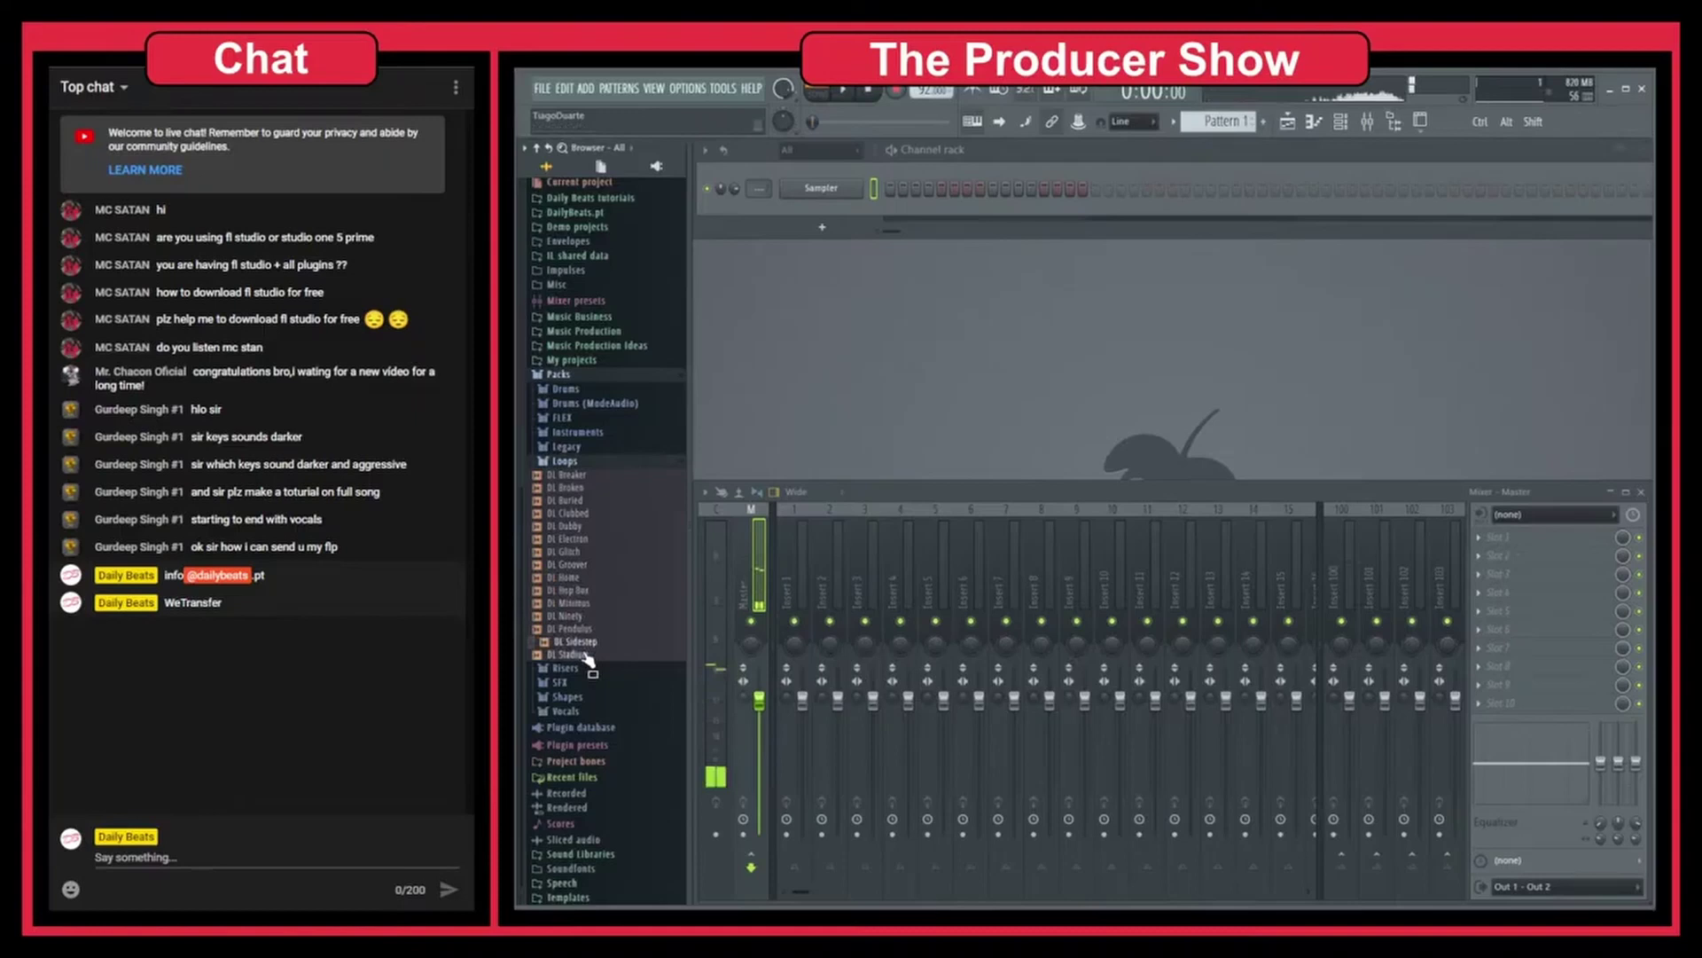
{"action": "left_click", "coordinate": [585, 654]}
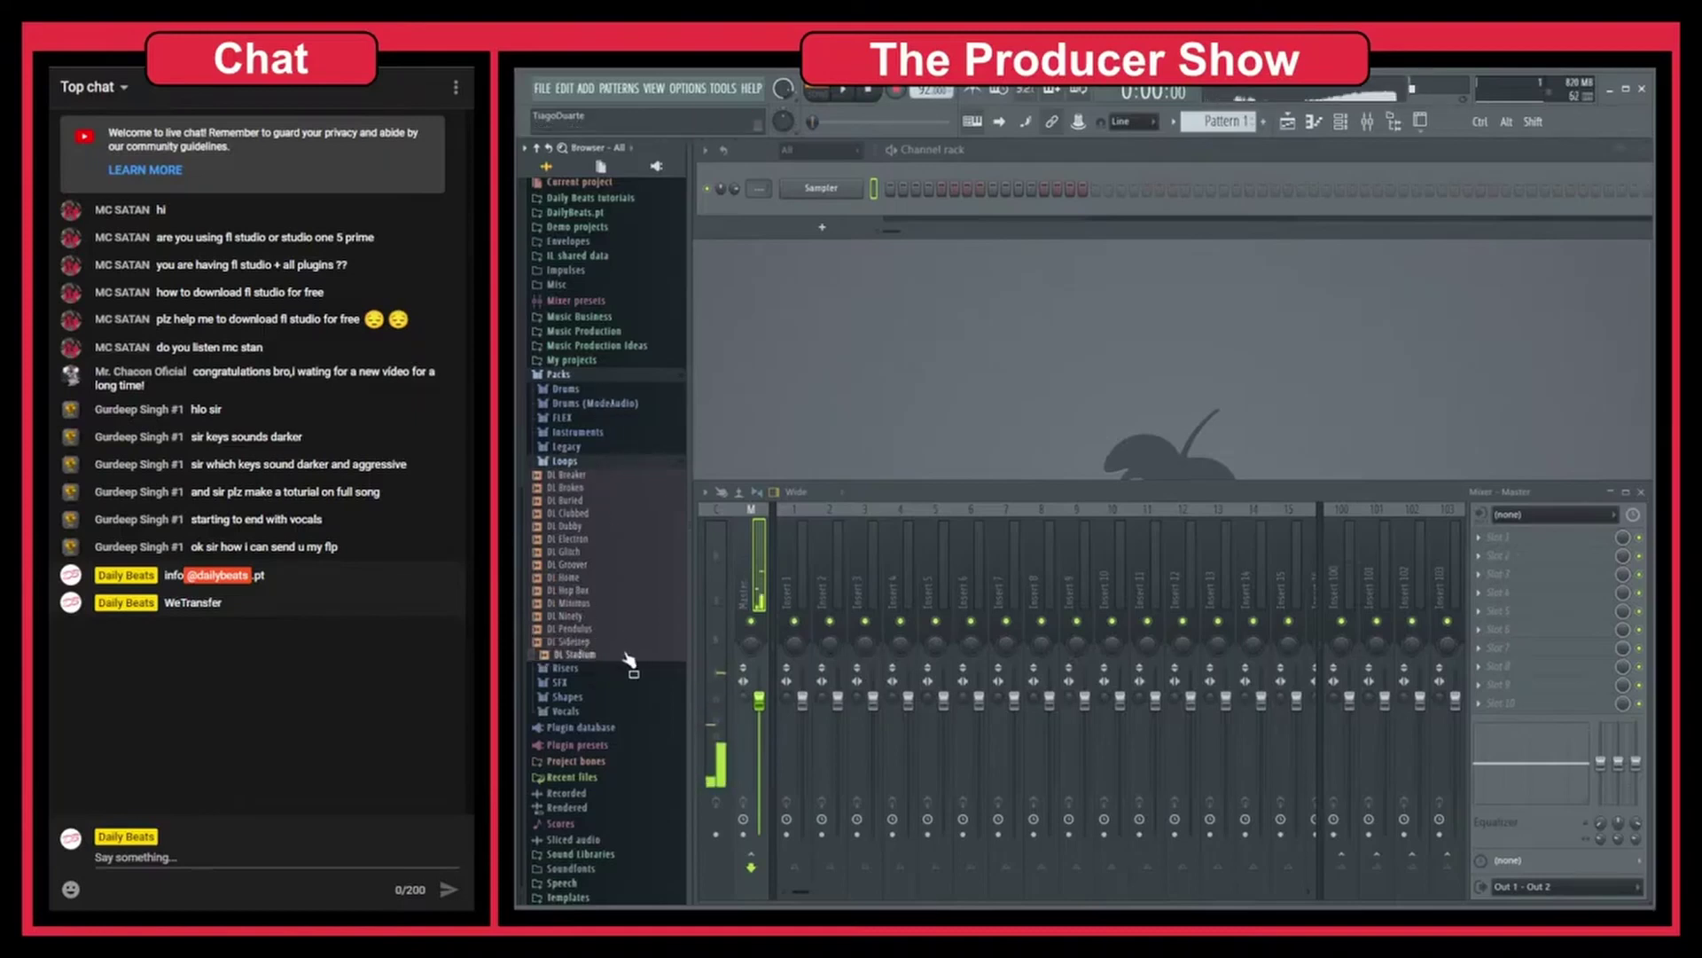
Place the DL Stadium loop at the start of playlist Track 1 and play it back in song mode.
{"action": "left_click_drag", "start_coordinate": [585, 656], "coordinate": [926, 222]}
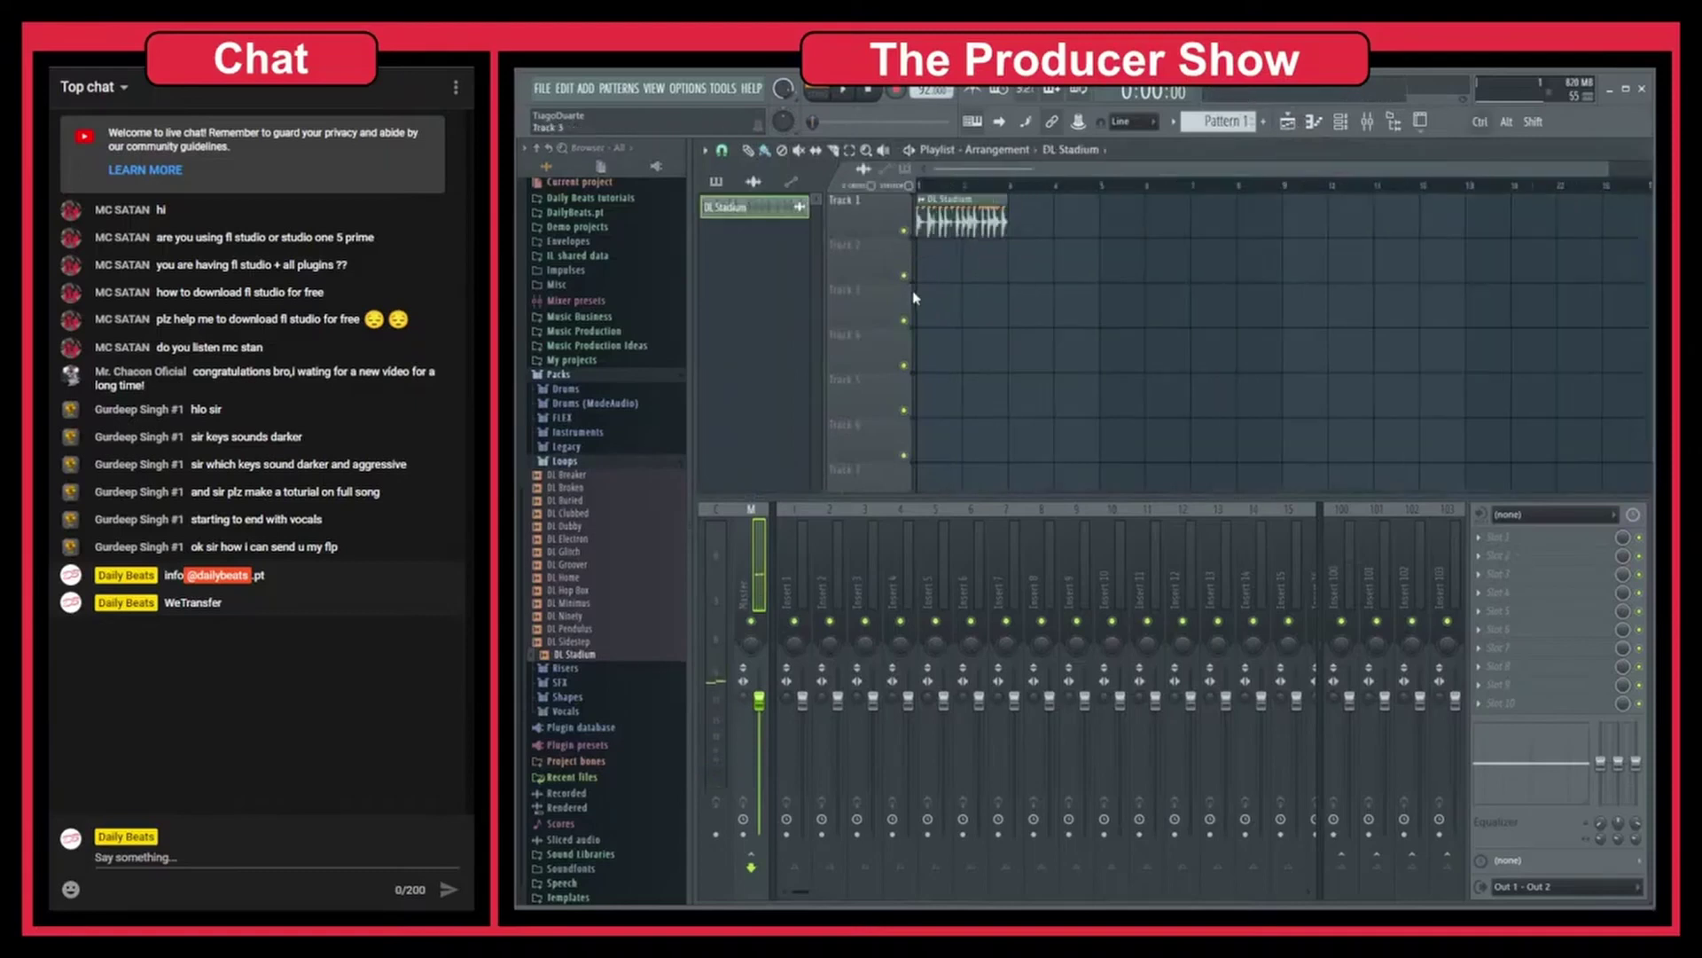
{"action": "scroll", "coordinate": [979, 304], "scroll_direction": "up", "scroll_amount": 6}
{"action": "scroll", "coordinate": [980, 306], "scroll_direction": "down", "scroll_amount": 1}
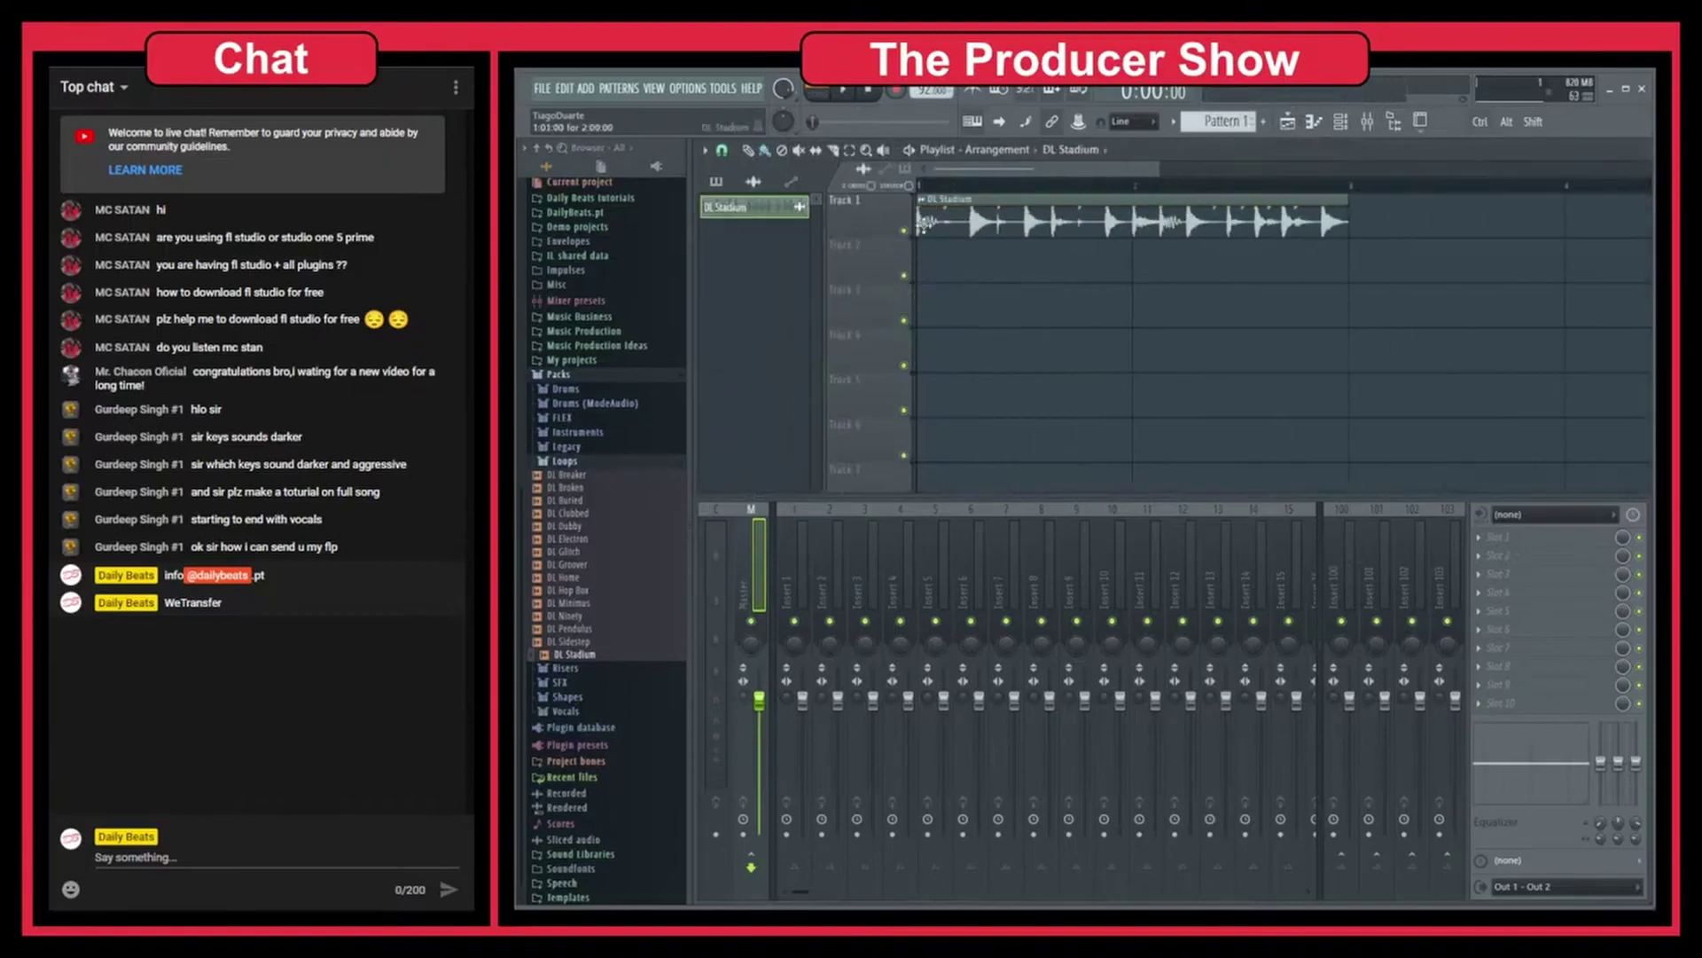
{"action": "key", "text": "l"}
{"action": "key", "text": "space"}
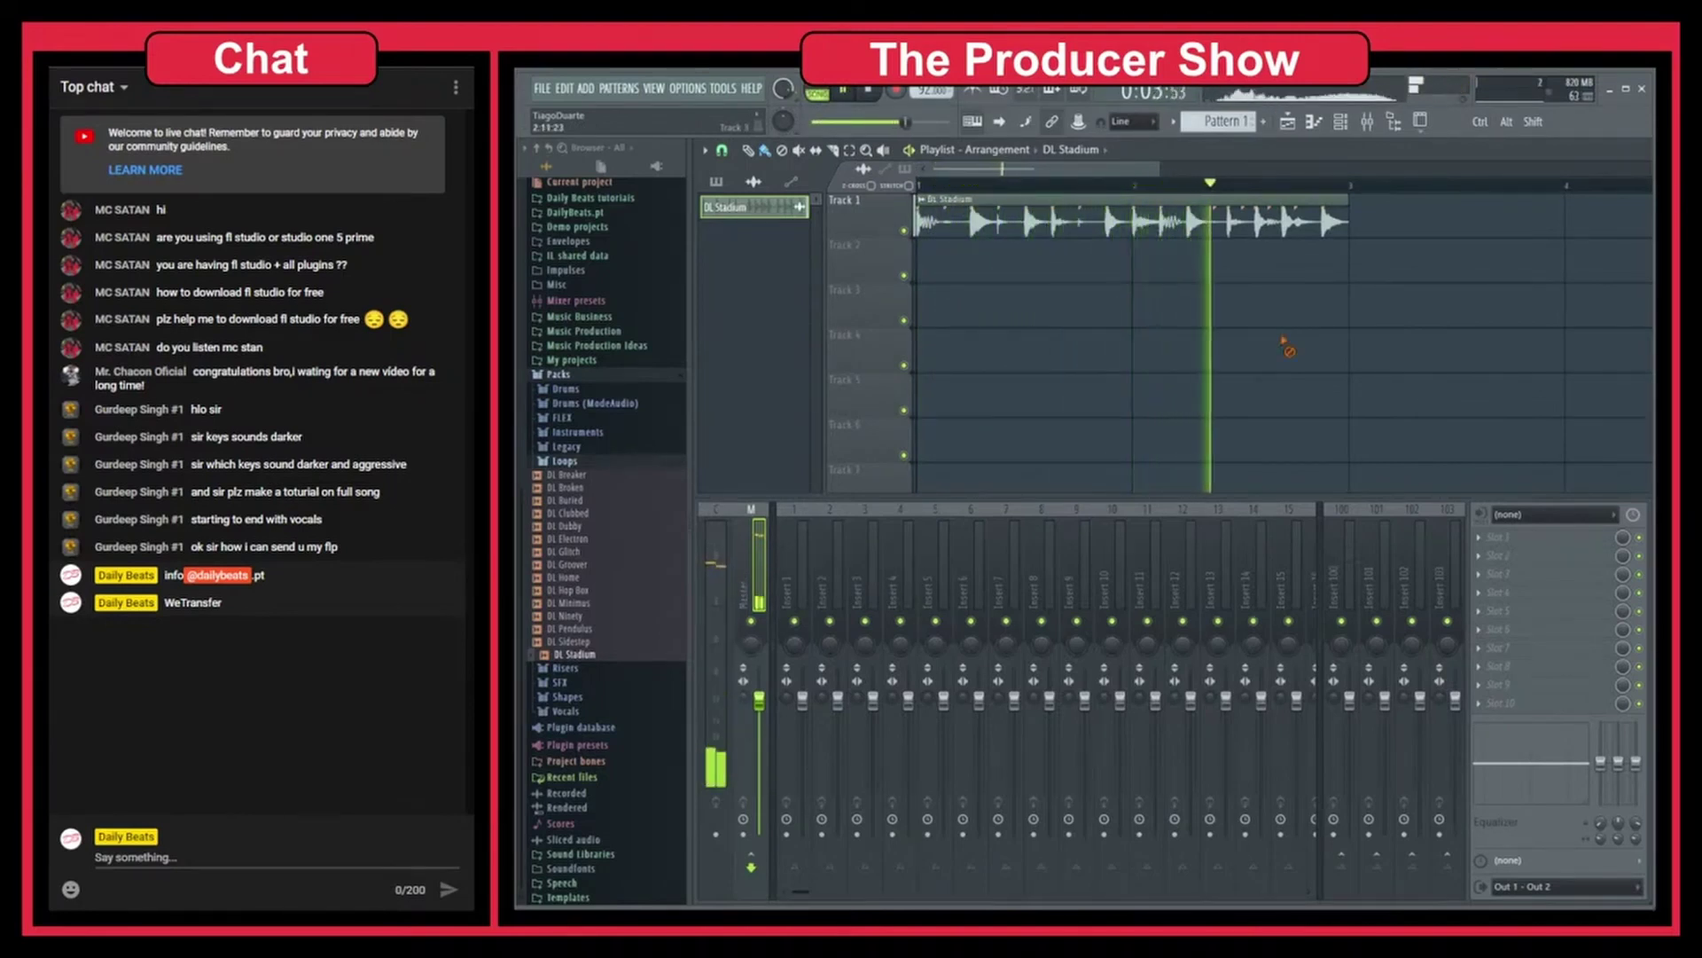
{"action": "key", "text": "space"}
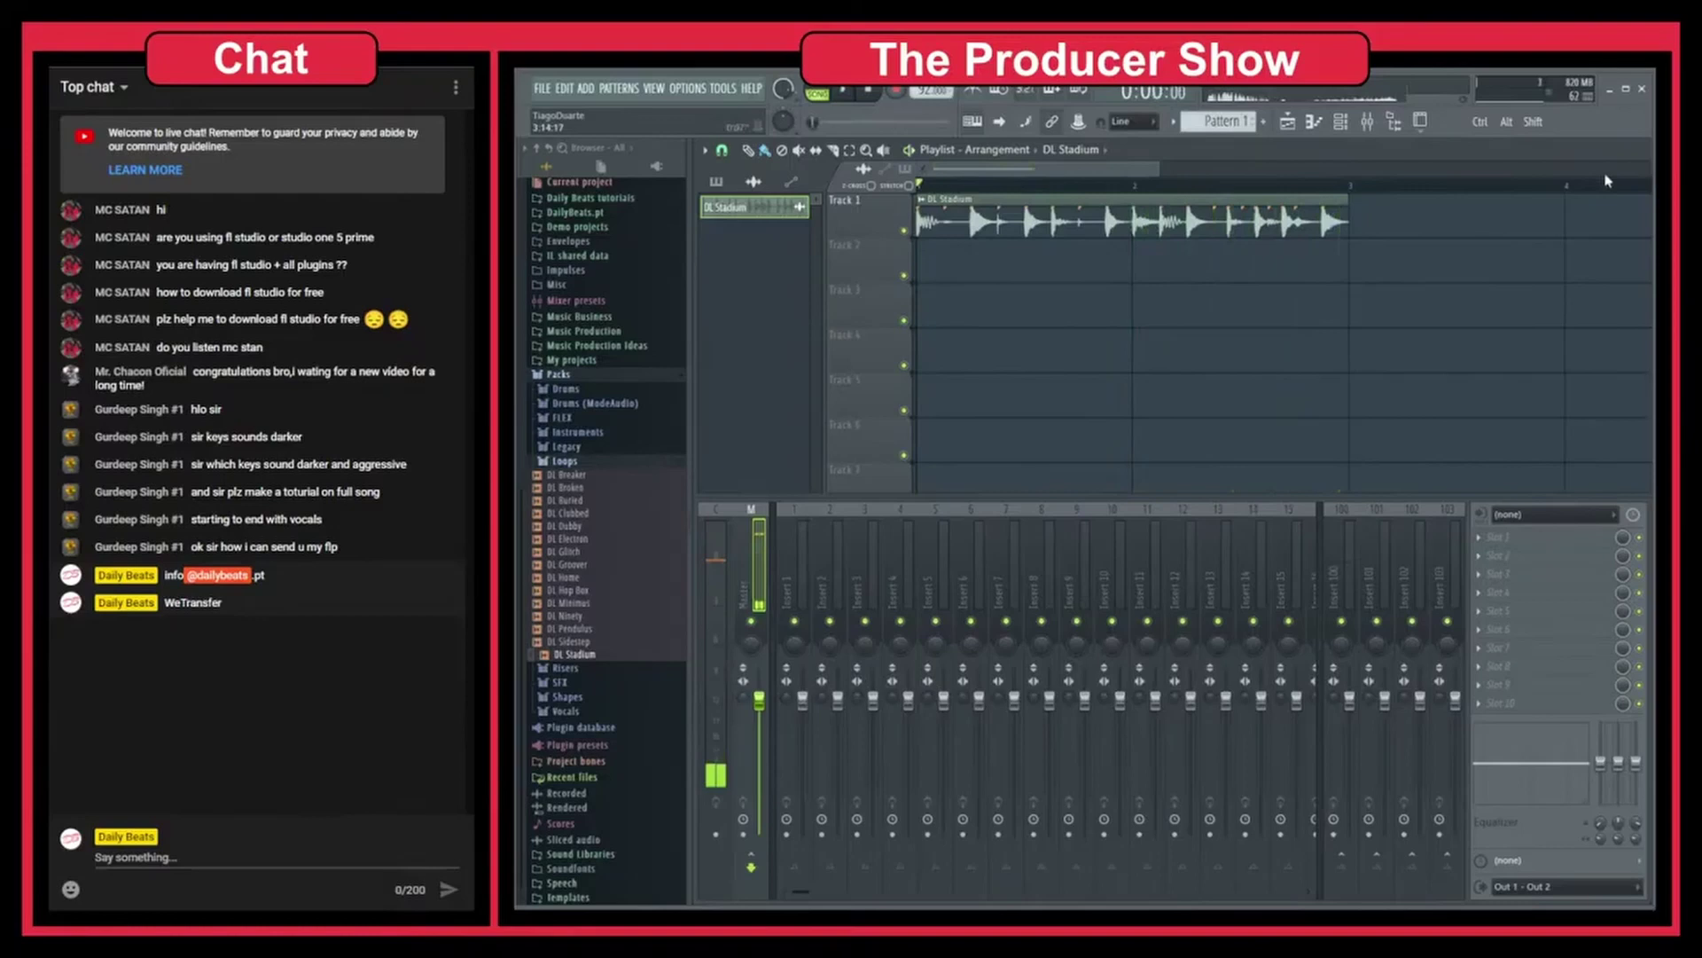
Open the DL Stadium audio clip's channel settings from the channel rack and load its sample into the time warper.
{"action": "key", "text": "F6"}
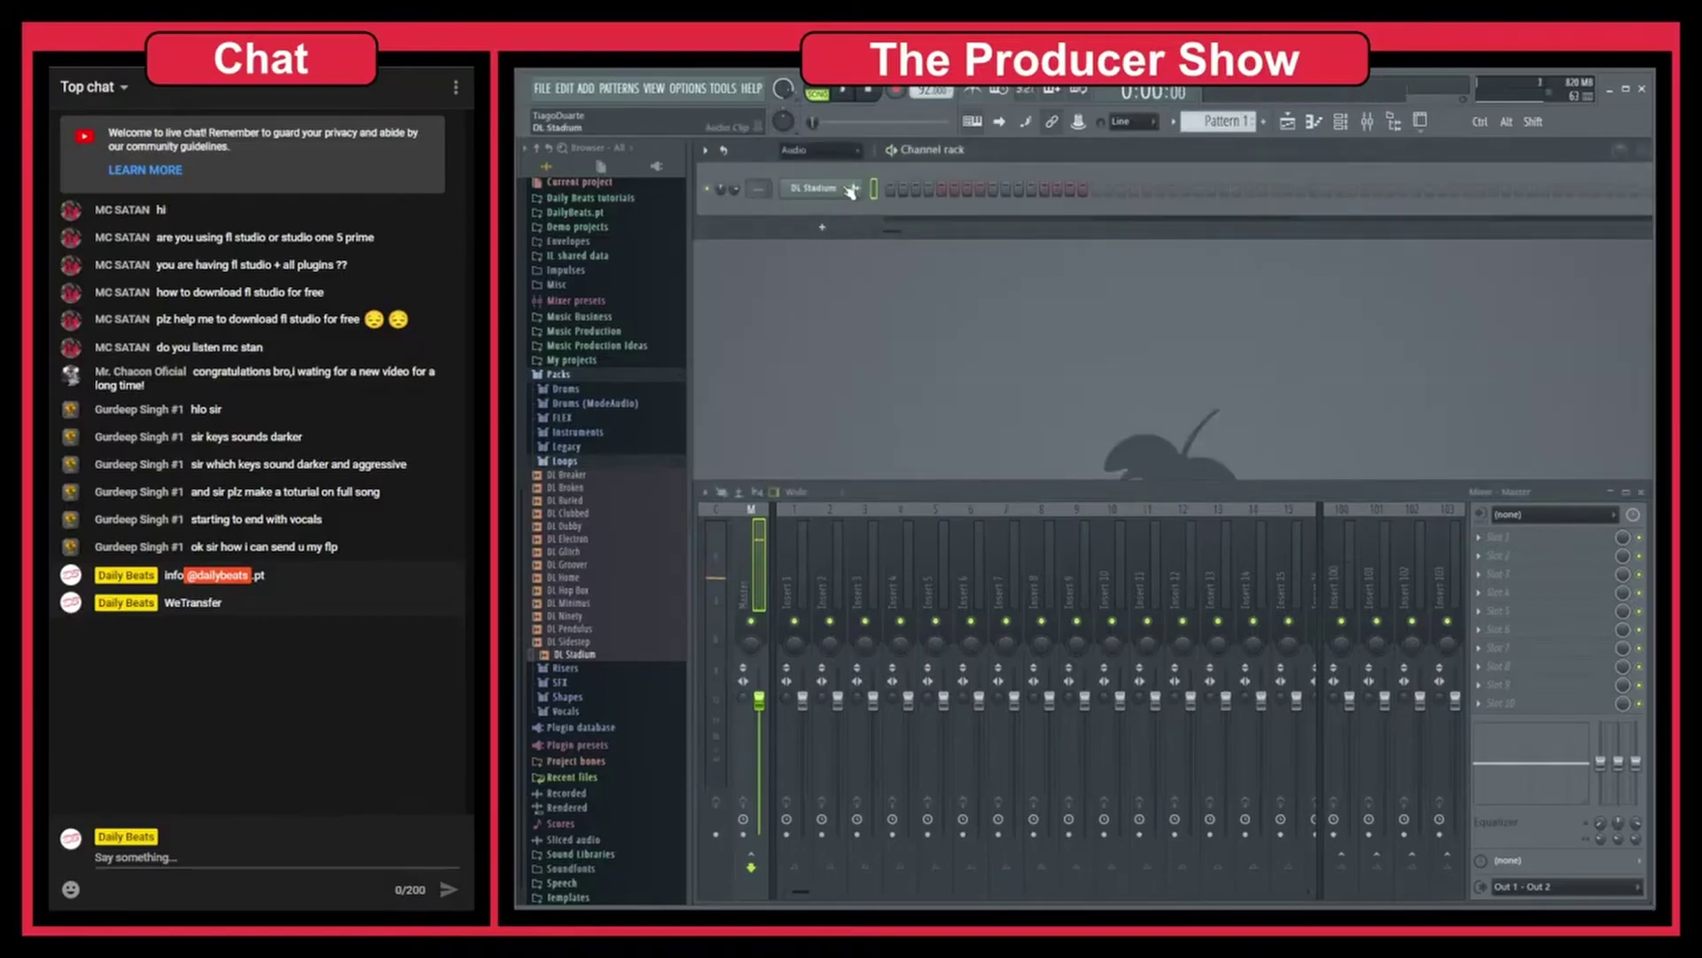
{"action": "left_click", "coordinate": [851, 191]}
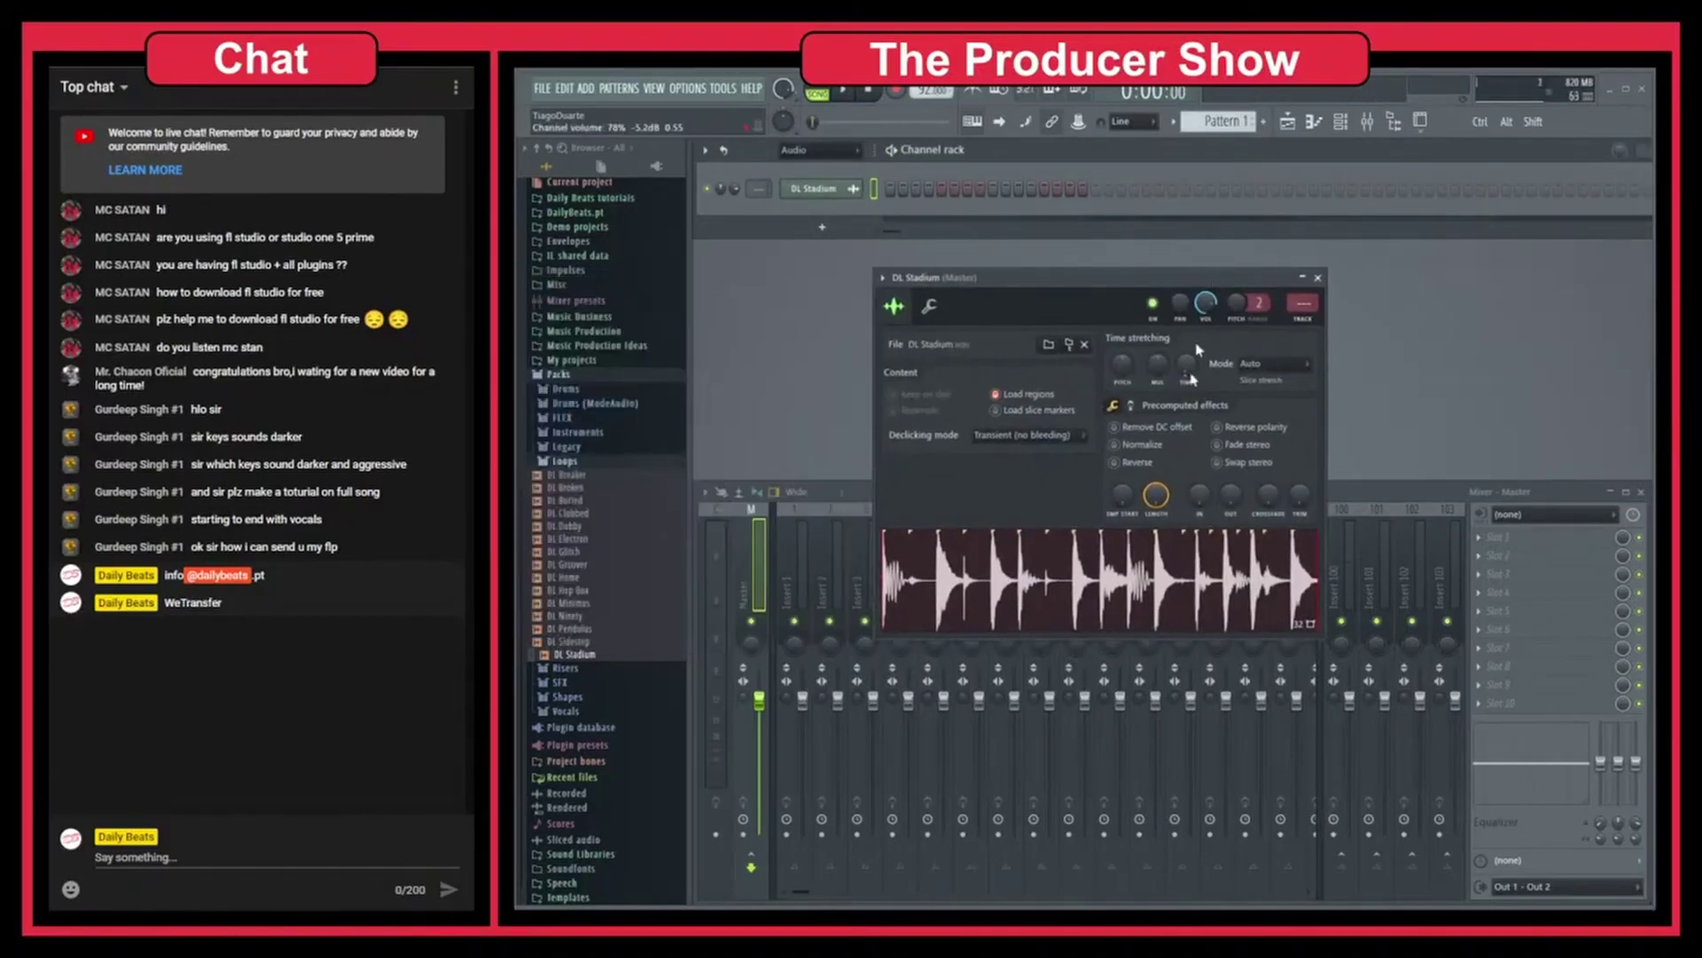
{"action": "right_click", "coordinate": [1097, 578]}
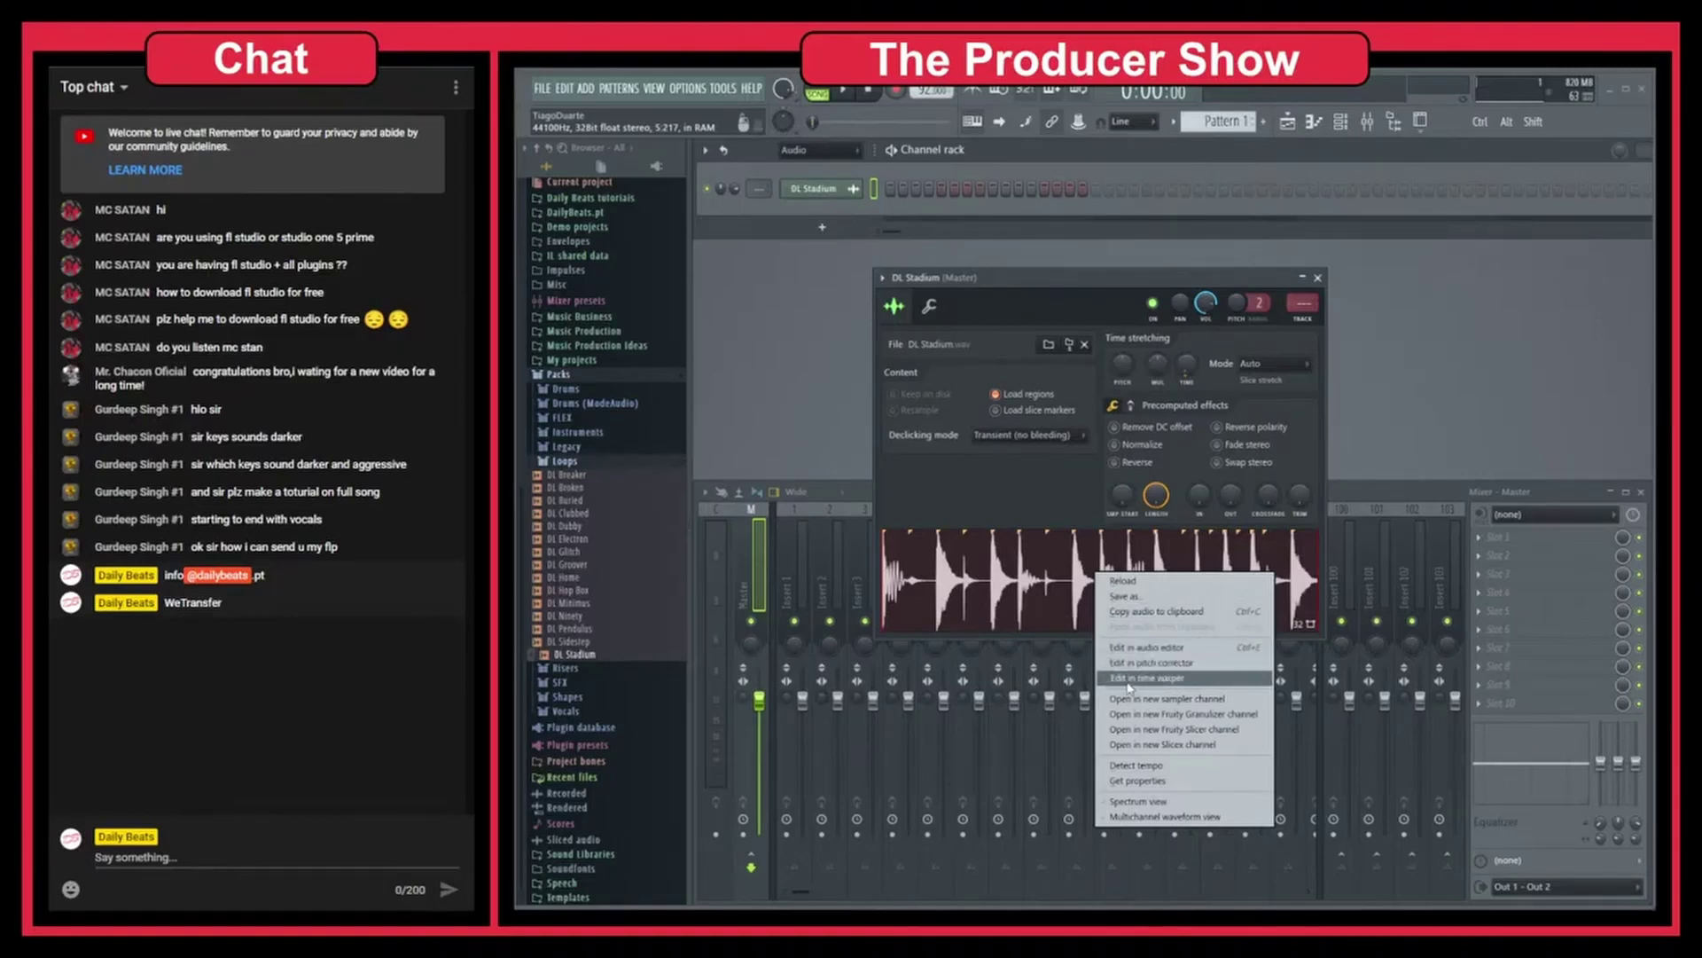
{"action": "left_click", "coordinate": [1185, 679]}
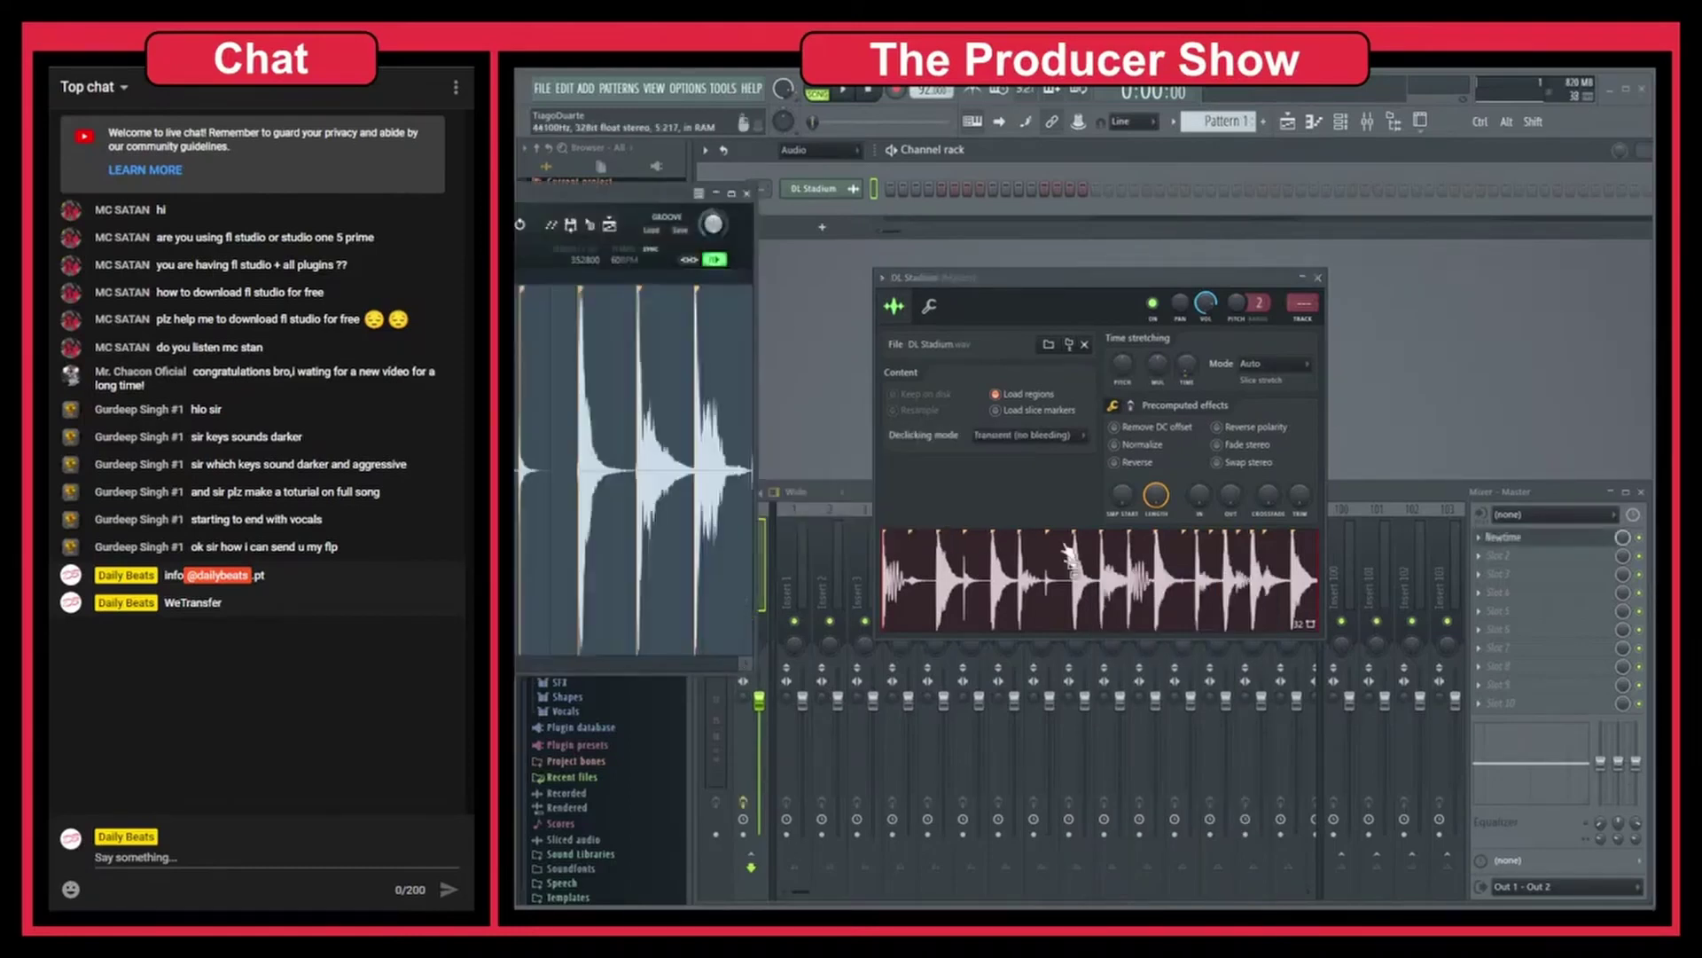
Close the mixer and channel rack, and reposition and enlarge the Newtime window to span the workspace beside the browser.
{"action": "left_click_drag", "start_coordinate": [516, 195], "coordinate": [1141, 280]}
{"action": "left_click_drag", "start_coordinate": [1034, 289], "coordinate": [1027, 343]}
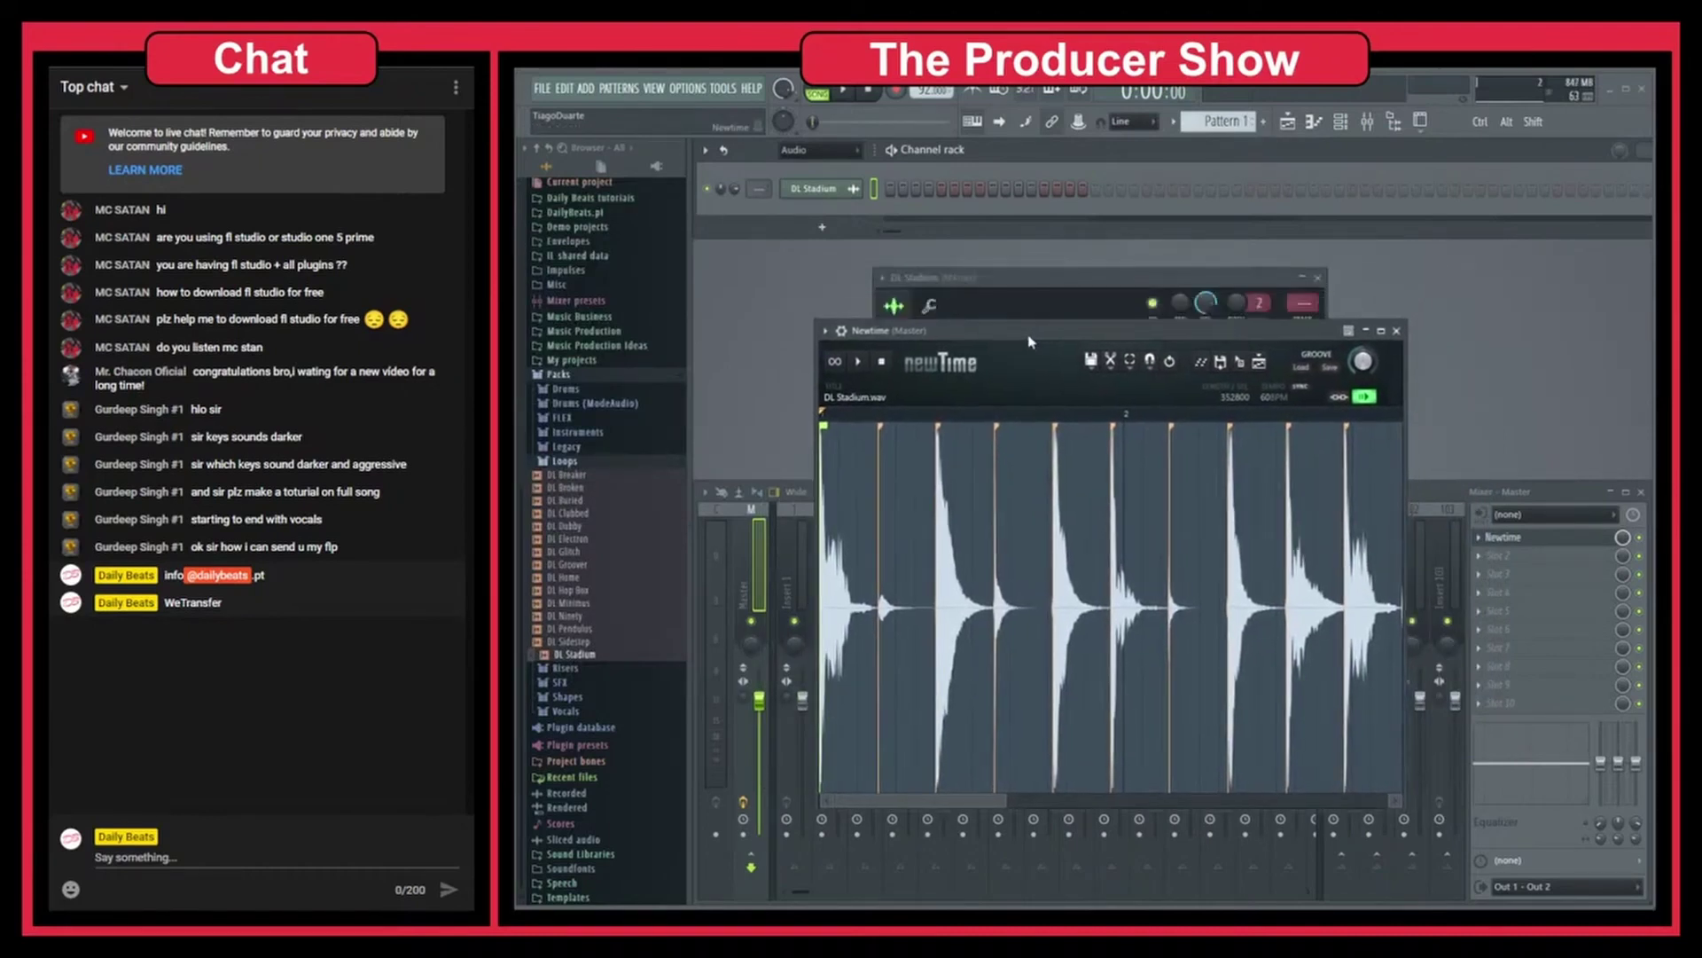
{"action": "left_click_drag", "start_coordinate": [1213, 331], "coordinate": [1186, 305]}
{"action": "left_click", "coordinate": [1640, 492]}
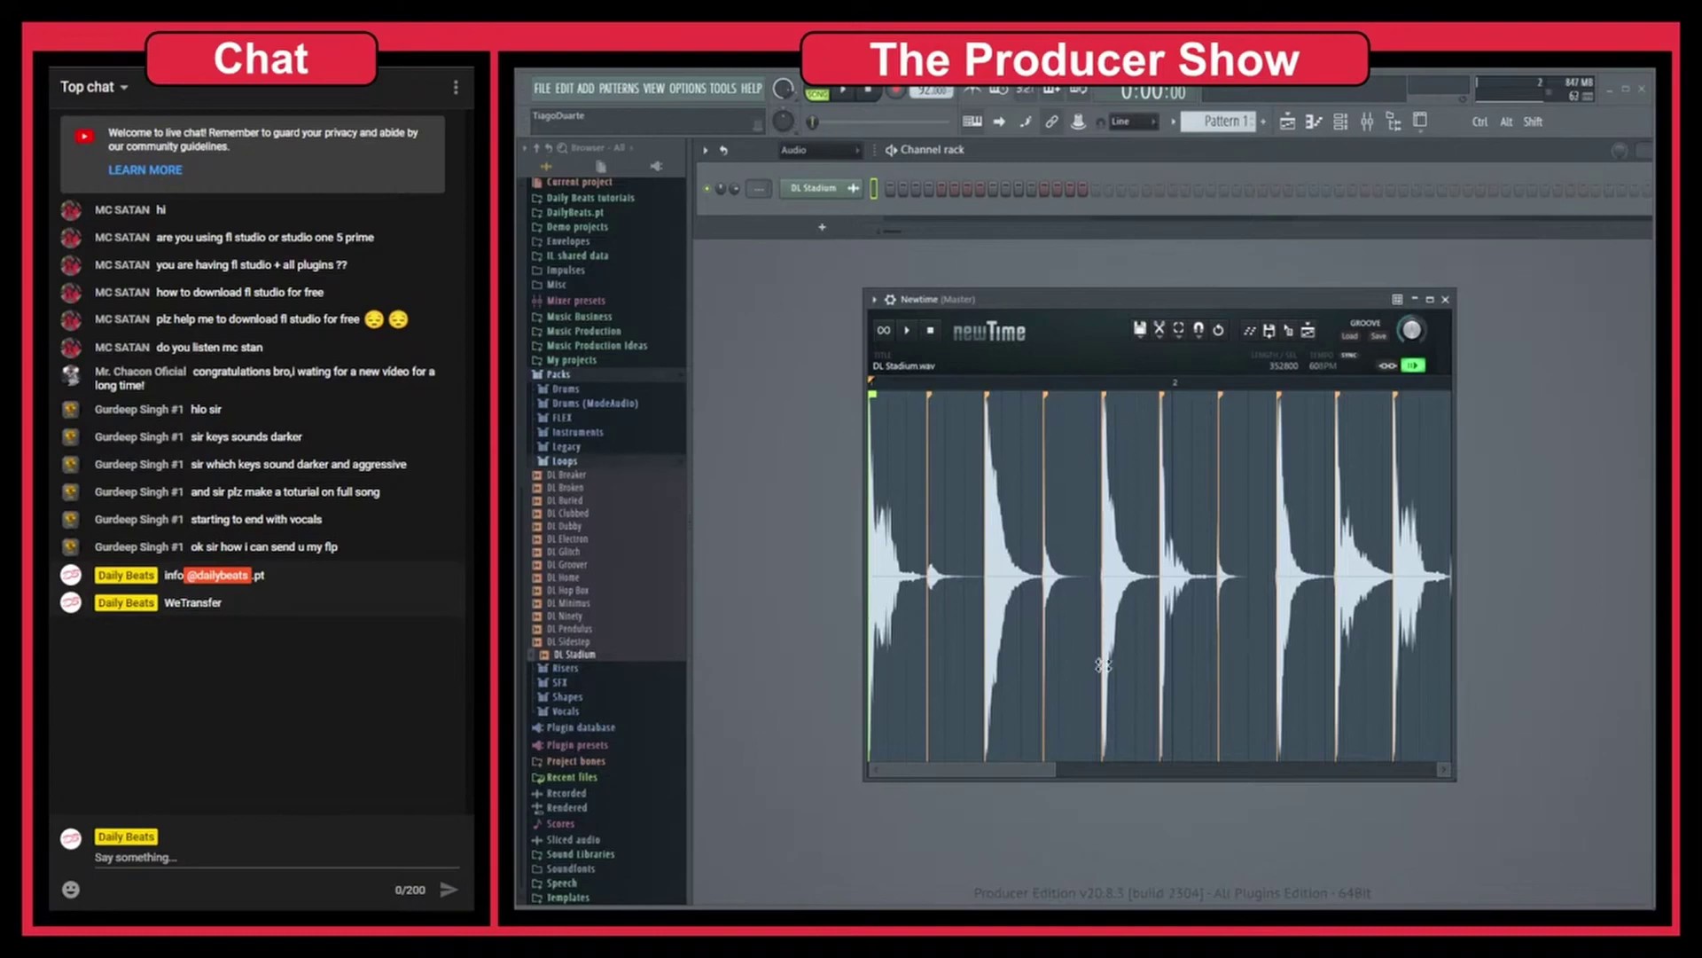
{"action": "left_click_drag", "start_coordinate": [861, 299], "coordinate": [706, 172]}
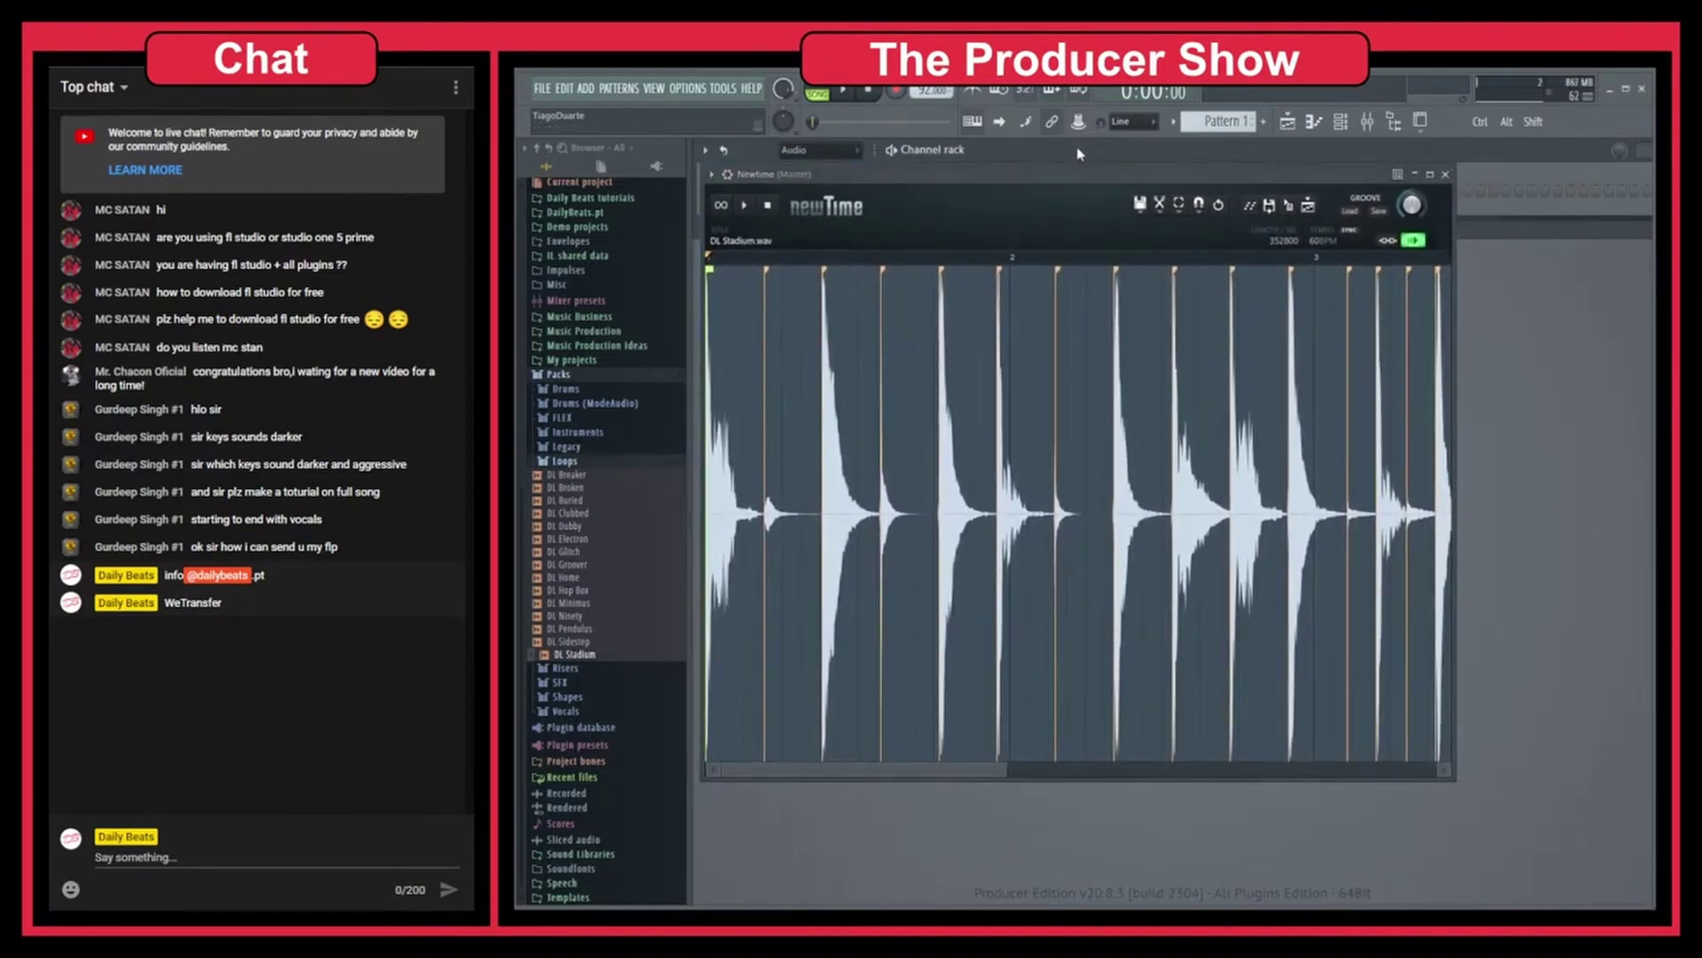
{"action": "key", "text": "F6"}
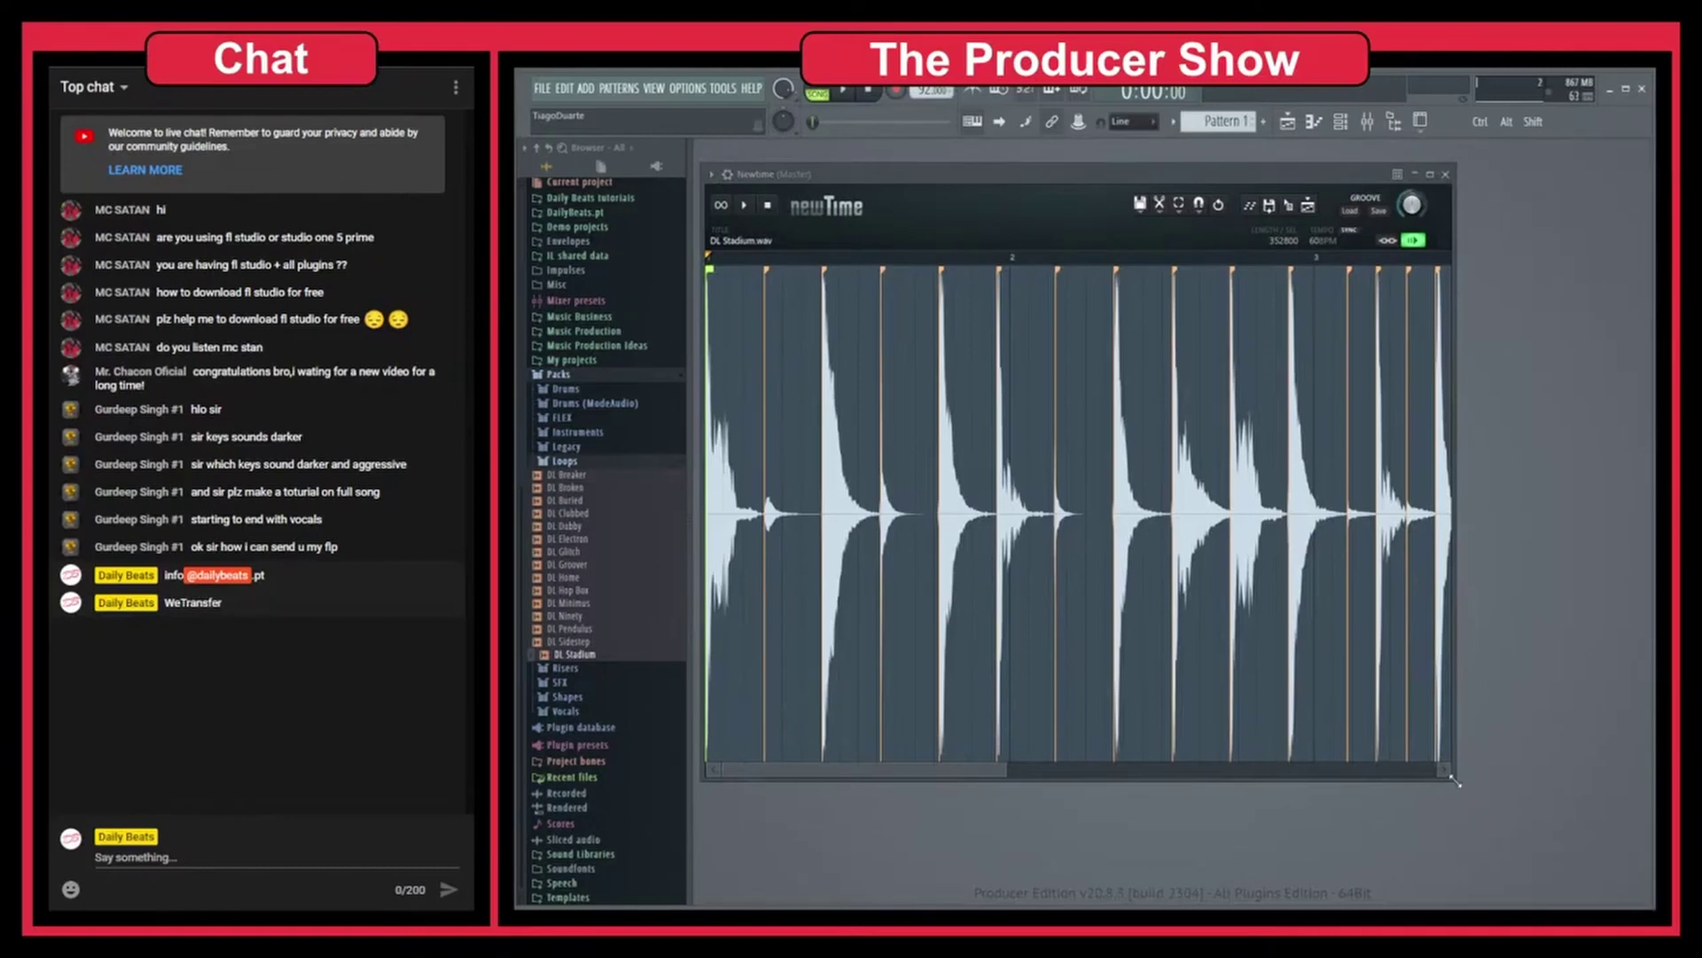
{"action": "left_click_drag", "start_coordinate": [1455, 781], "coordinate": [1638, 769]}
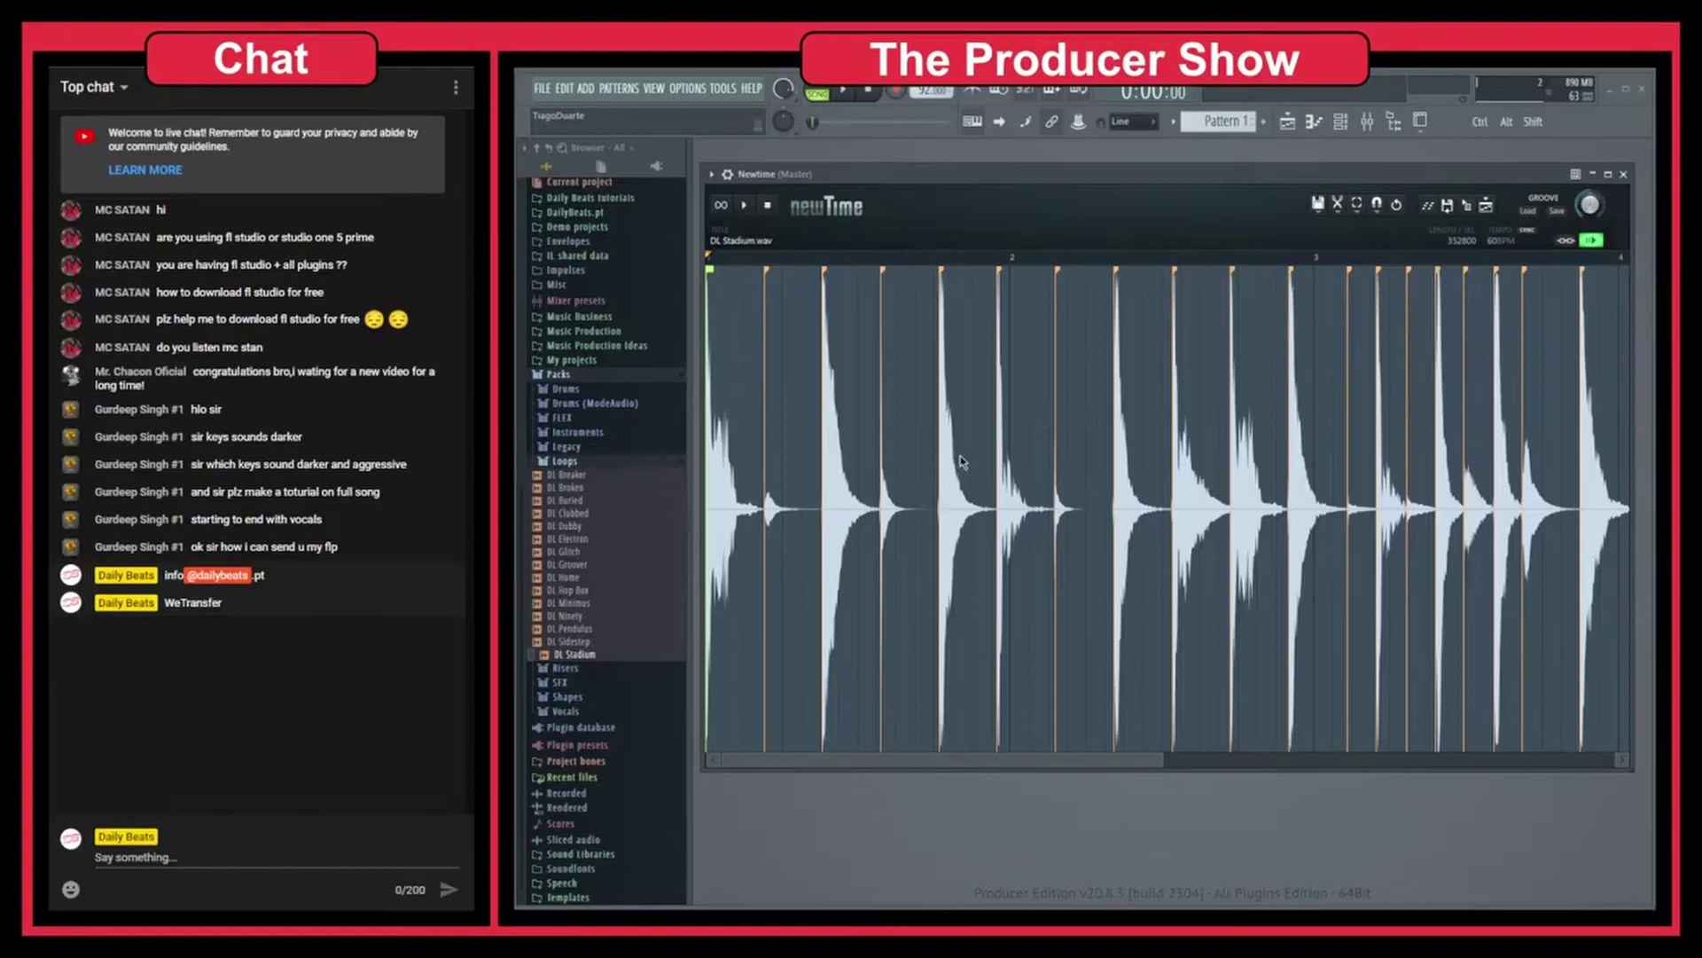
Examine the DL Stadium slices up close in Newtime and place the playback marker just before a loud hit in bar 1.
{"action": "scroll", "coordinate": [913, 478], "scroll_direction": "up", "scroll_amount": 5}
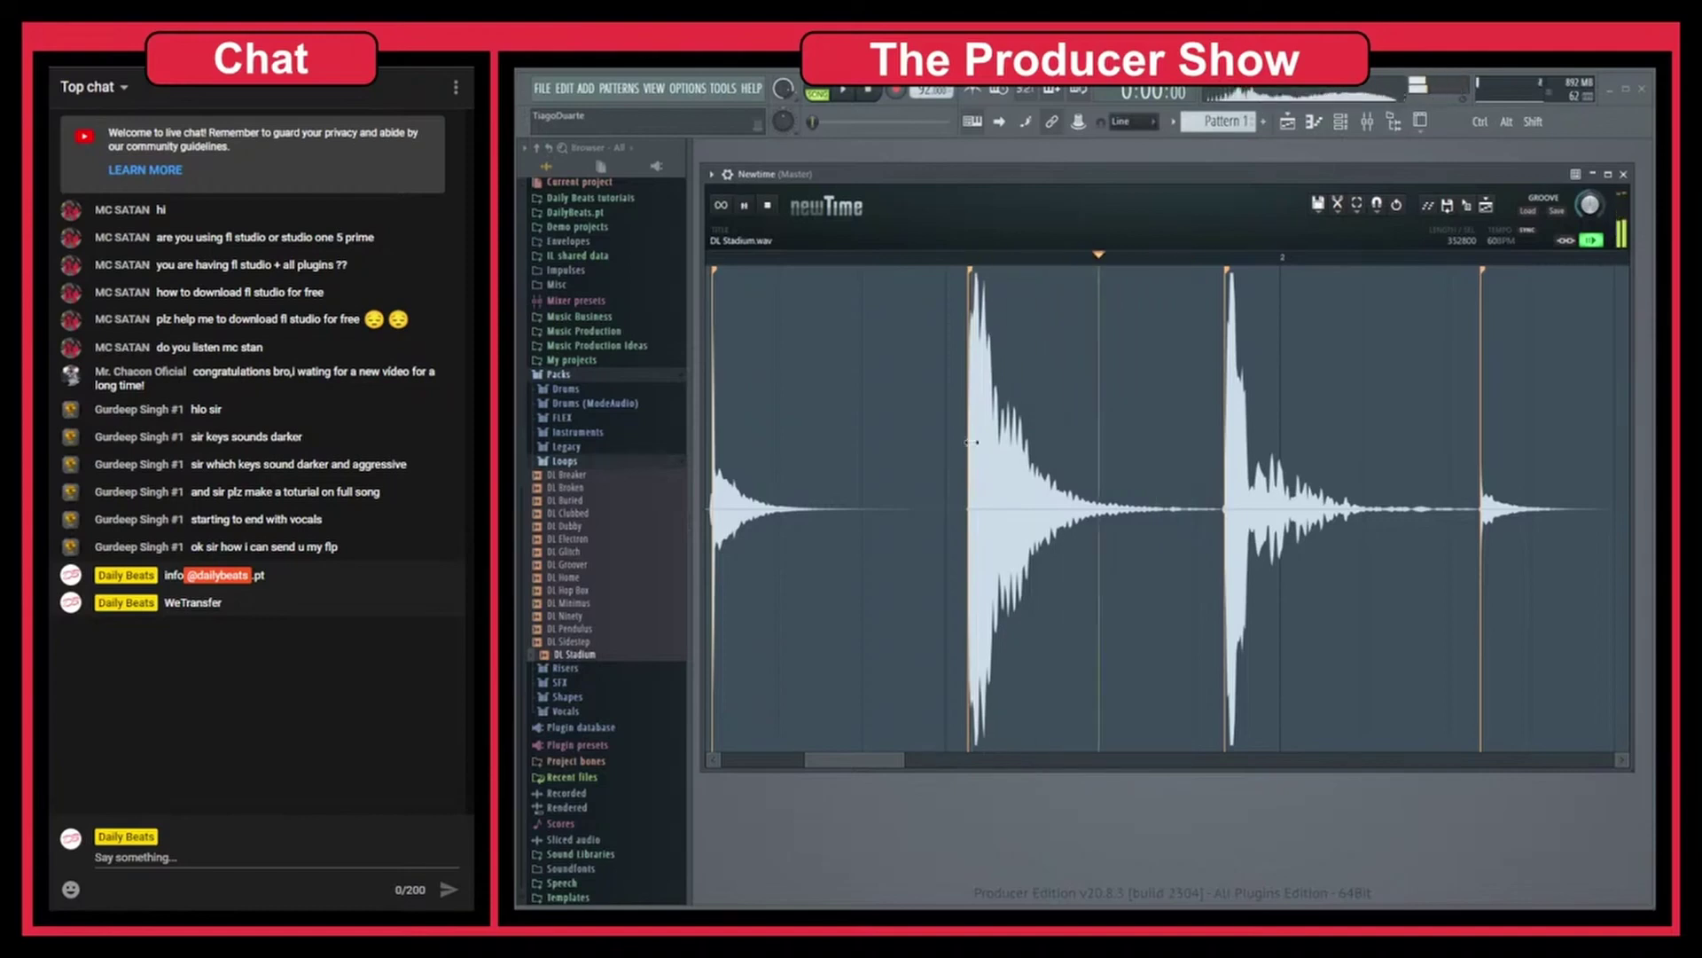
{"action": "left_click", "coordinate": [954, 271]}
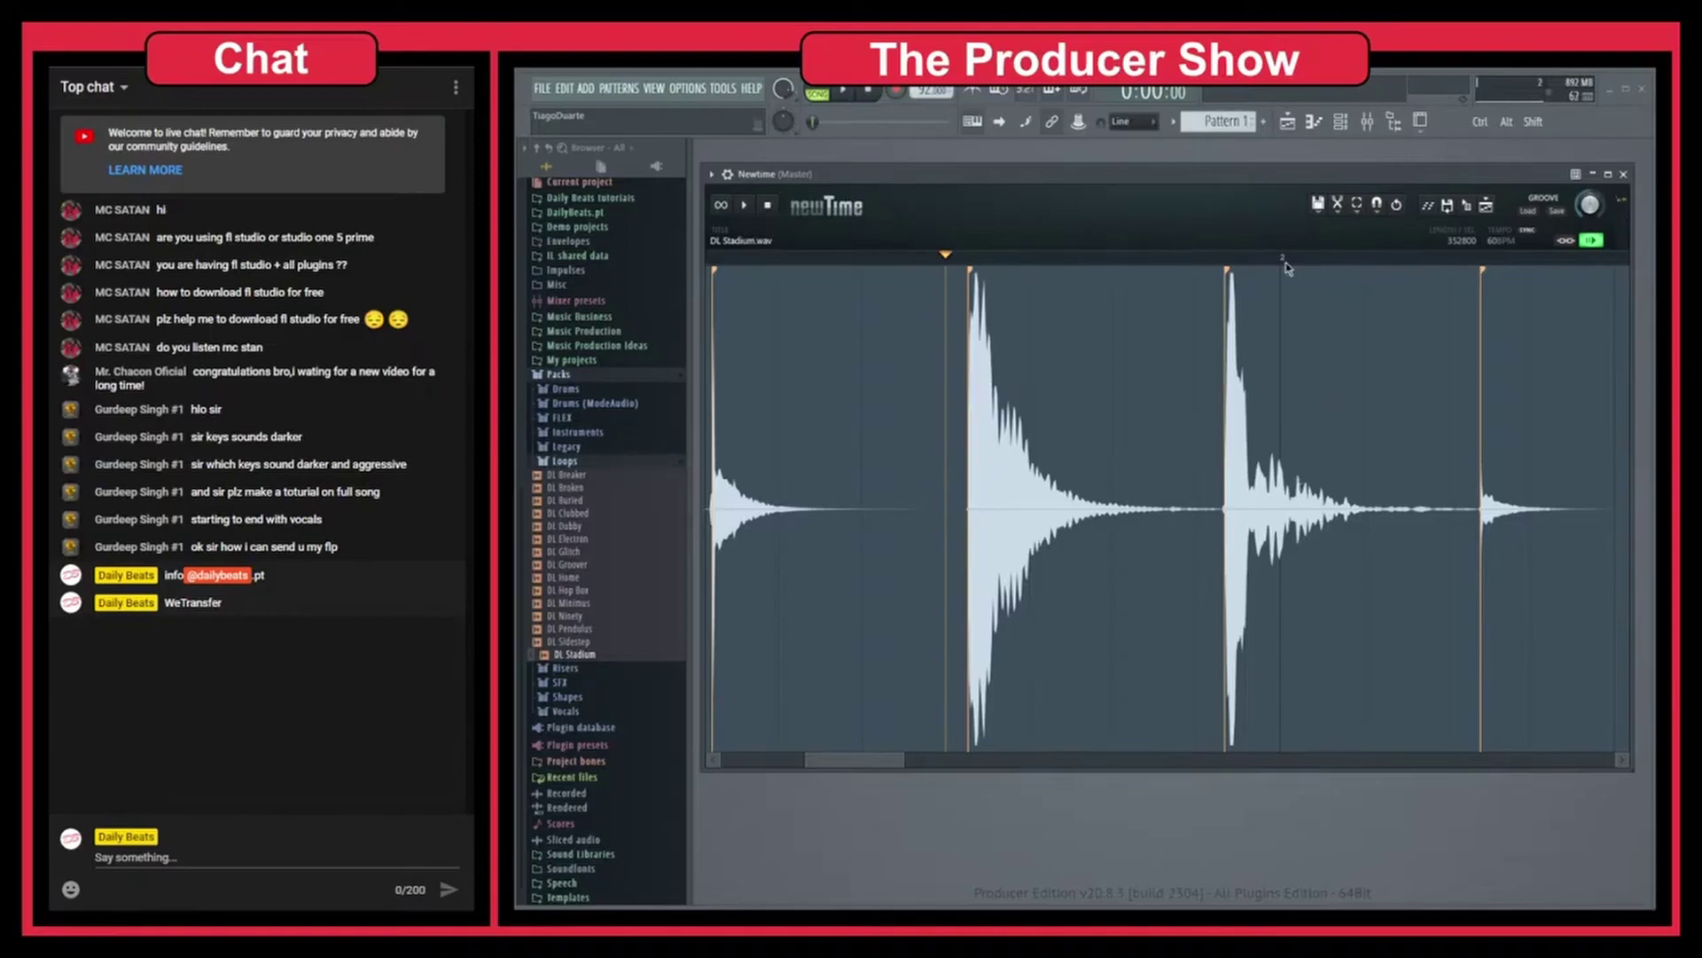
Show the playlist with Newtime moved below it and set the playlist's snap to Step.
{"action": "left_click", "coordinate": [1288, 122]}
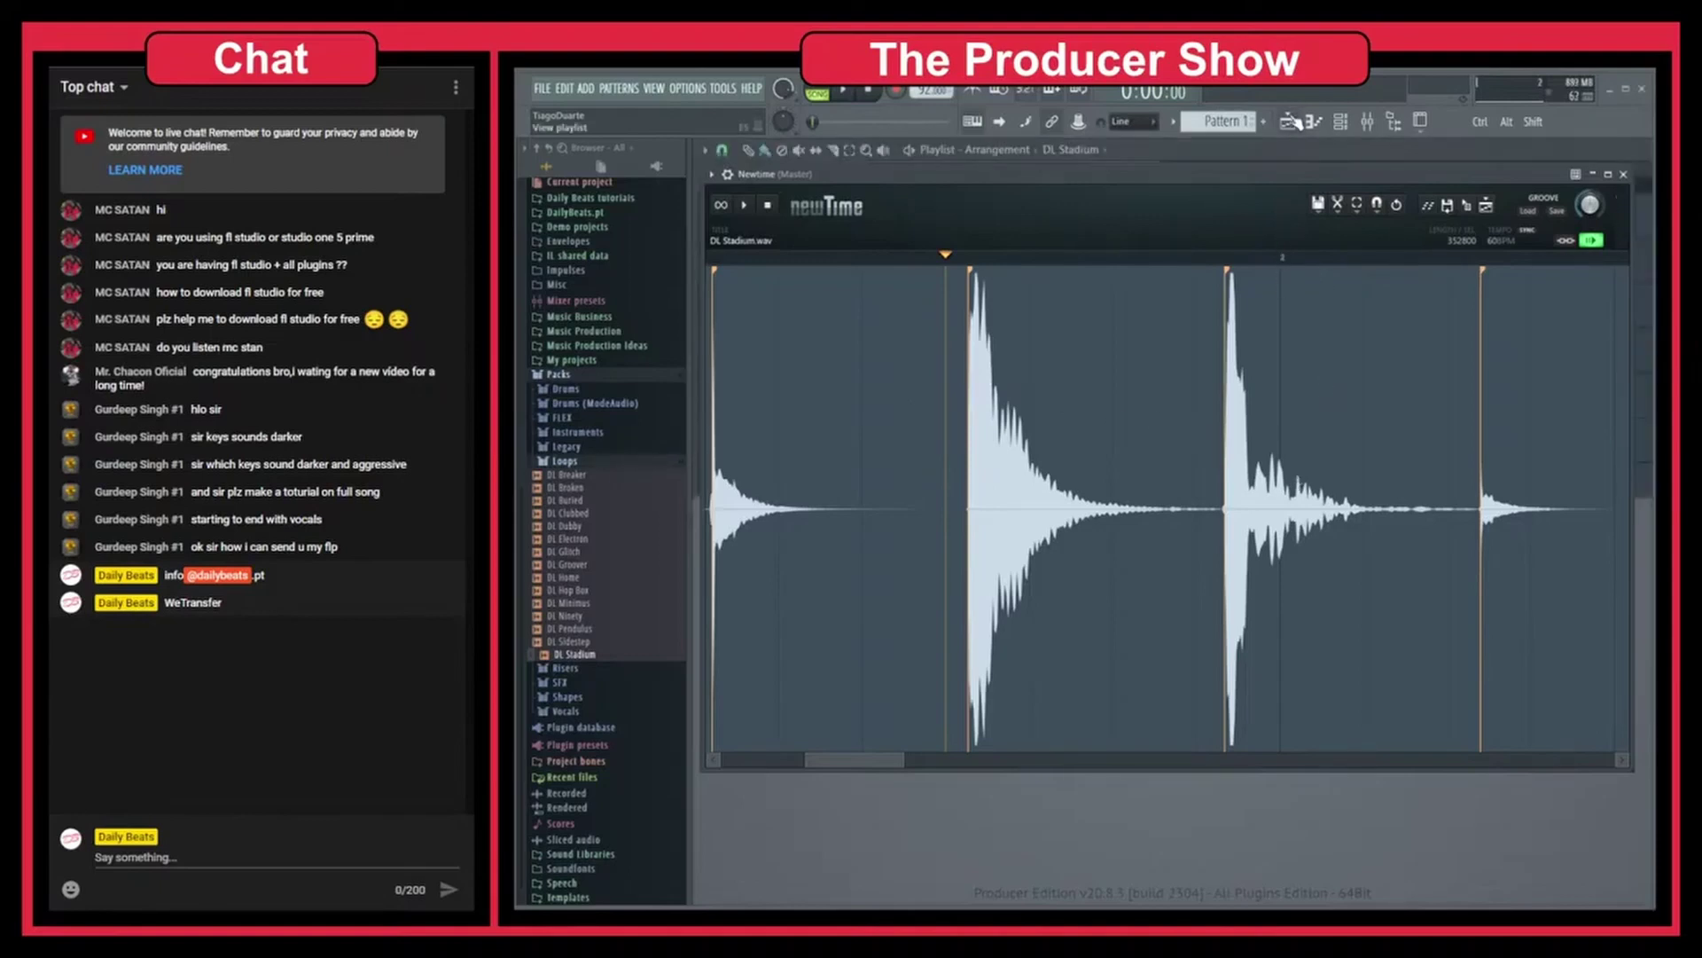
{"action": "left_click_drag", "start_coordinate": [1271, 177], "coordinate": [1291, 556]}
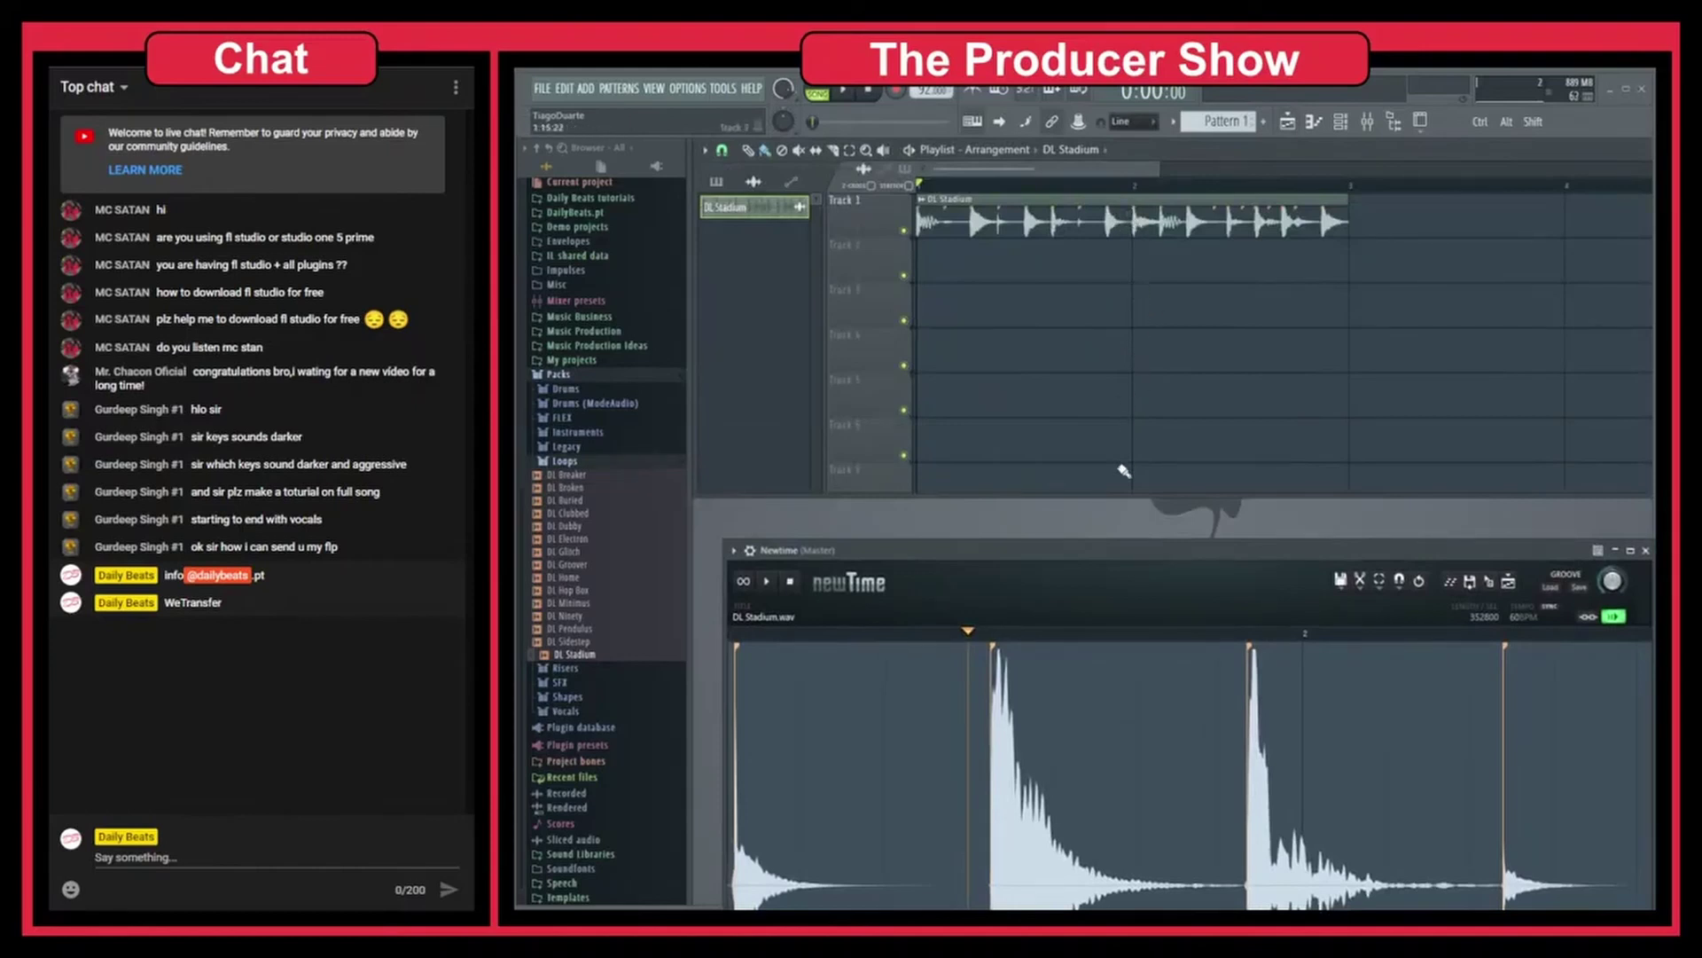
{"action": "left_click", "coordinate": [722, 149]}
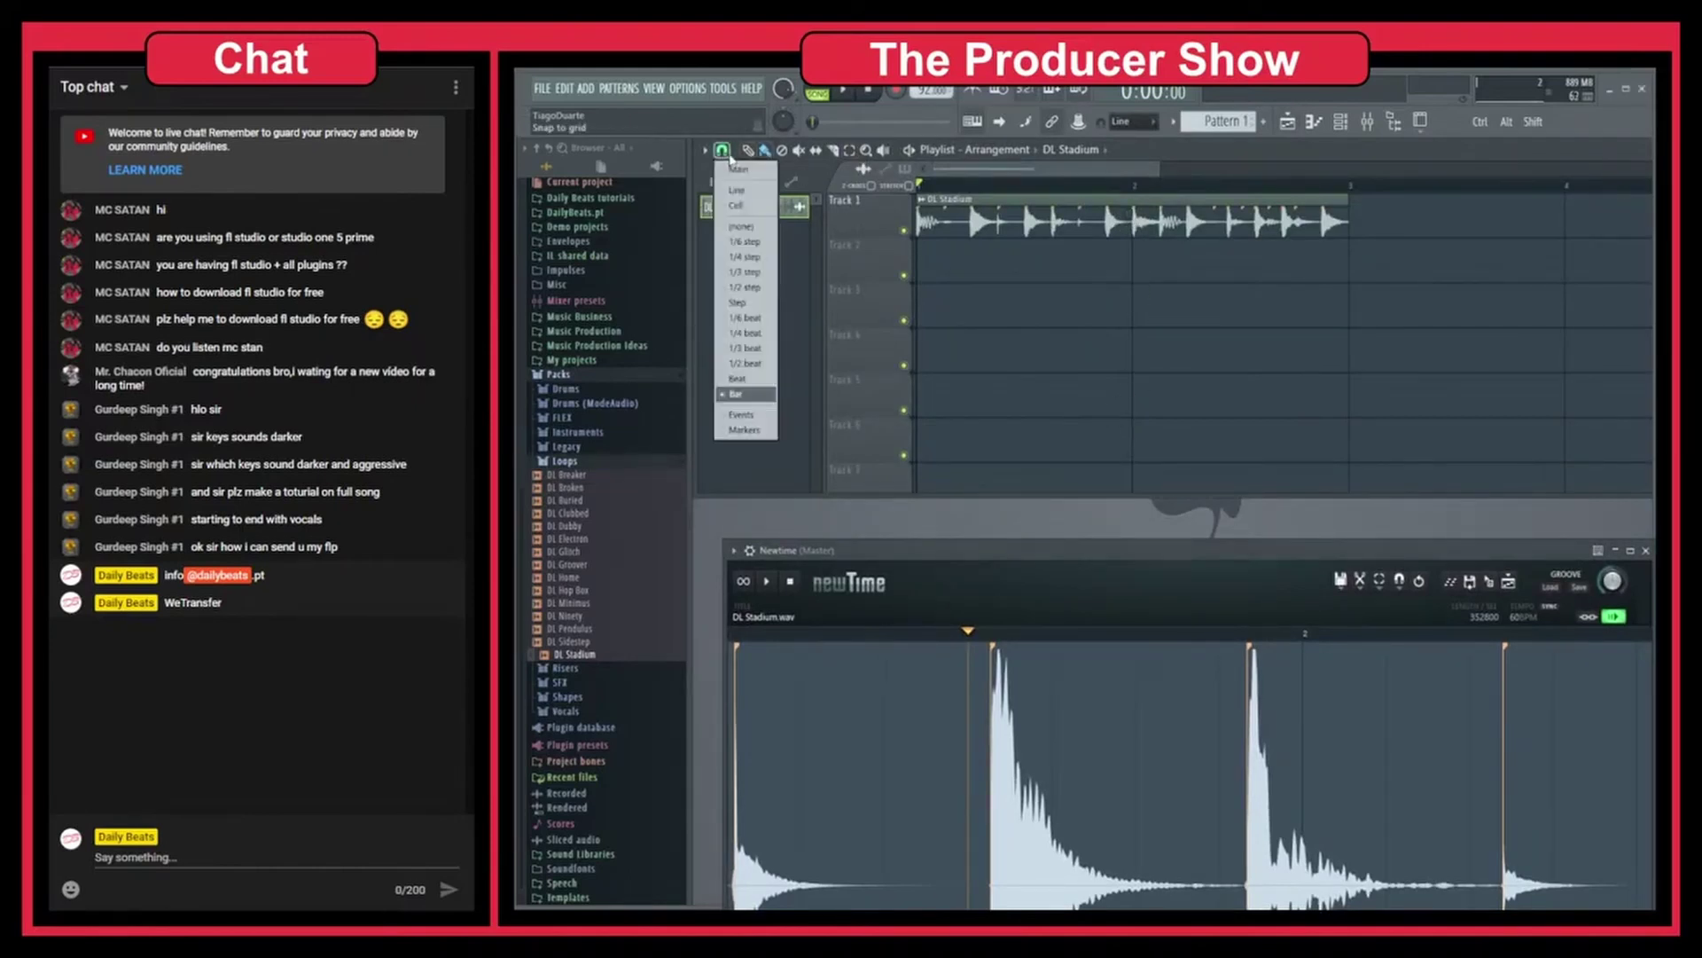
{"action": "left_click", "coordinate": [752, 304]}
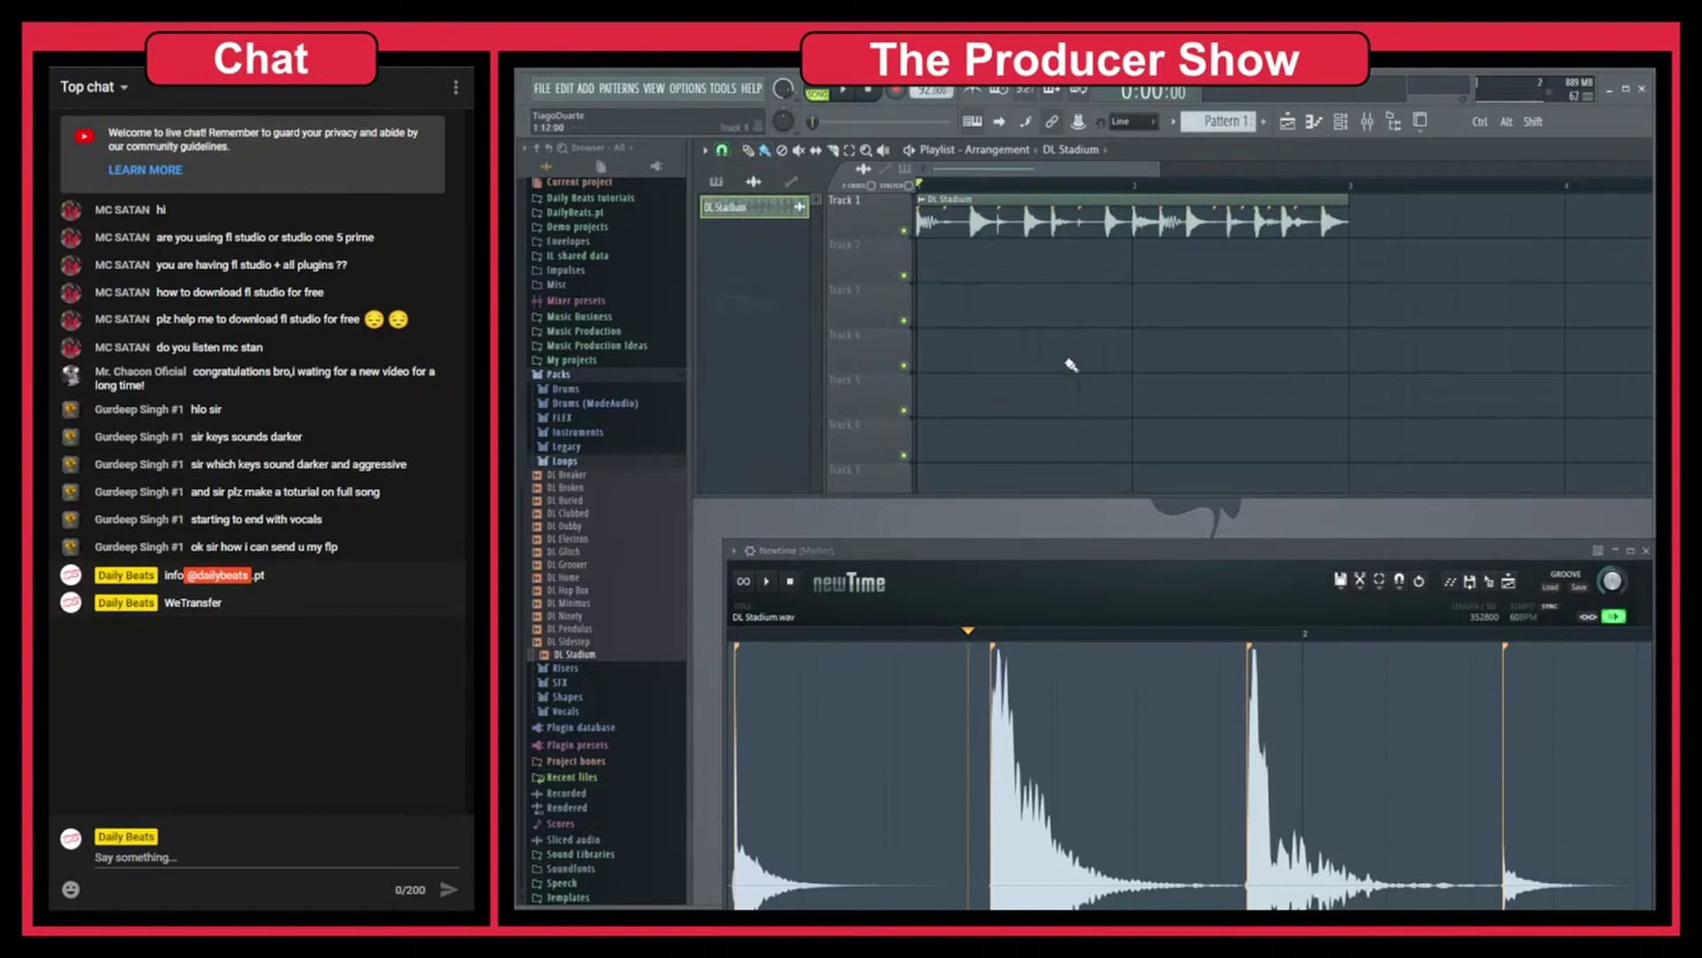
{"action": "scroll", "coordinate": [1003, 286], "scroll_direction": "up", "scroll_amount": 6}
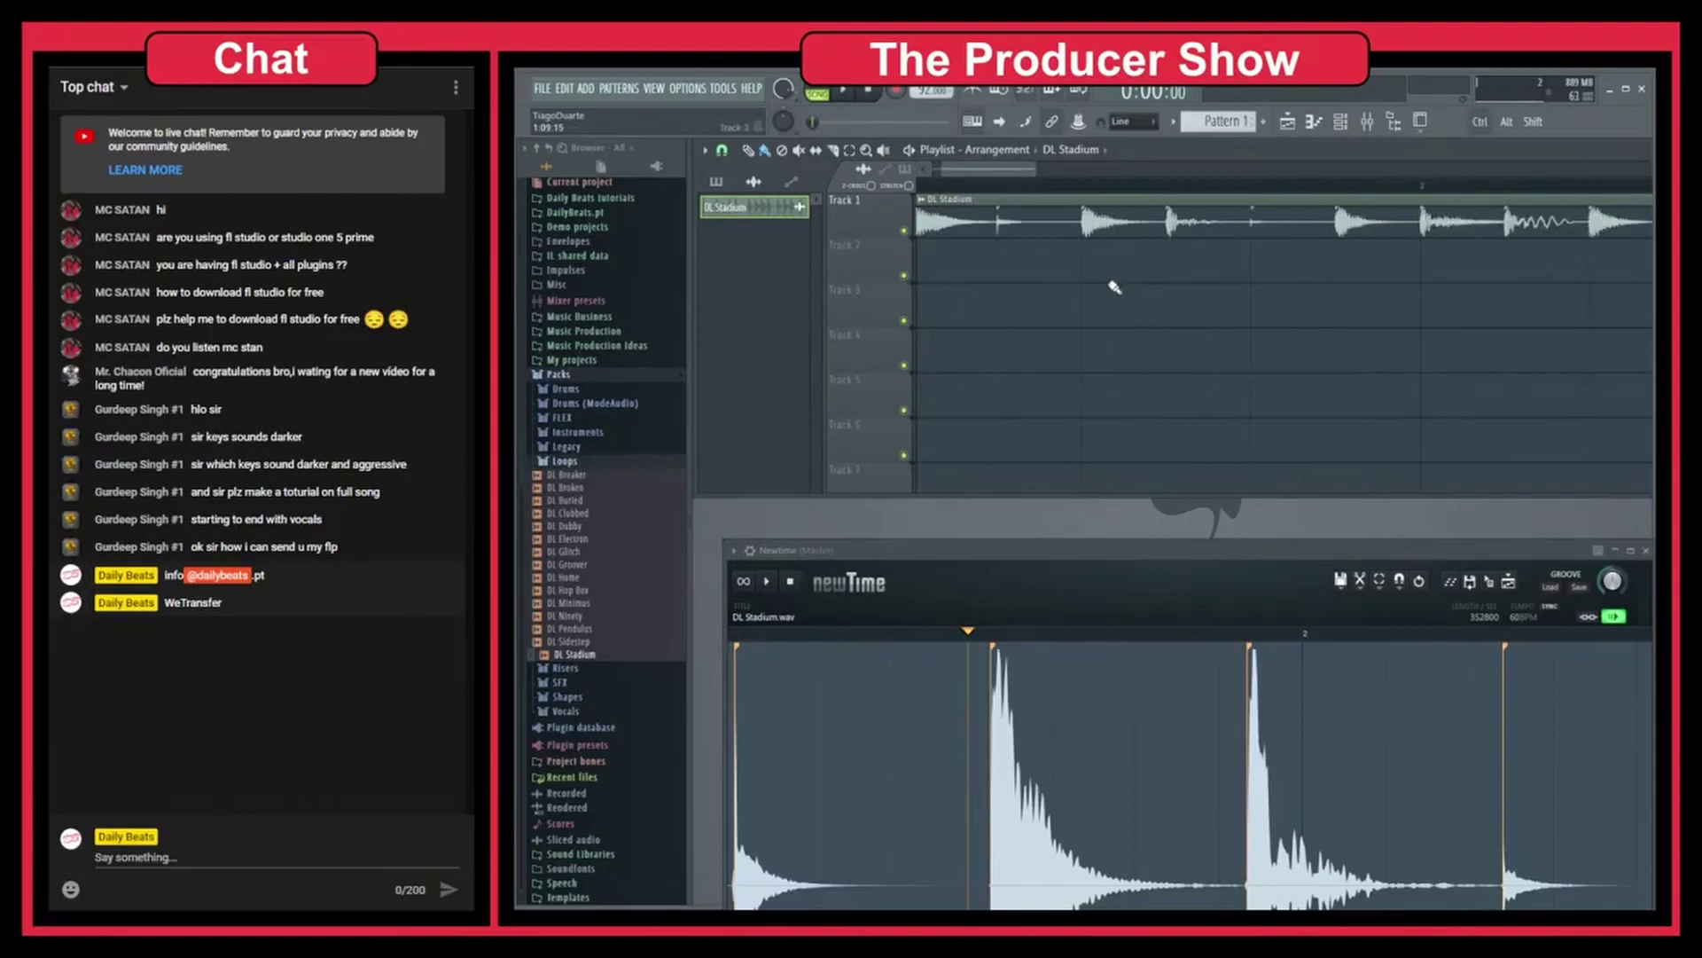
Hide the playlist and move the Newtime window back up to show the whole warped waveform.
{"action": "key", "text": "F5"}
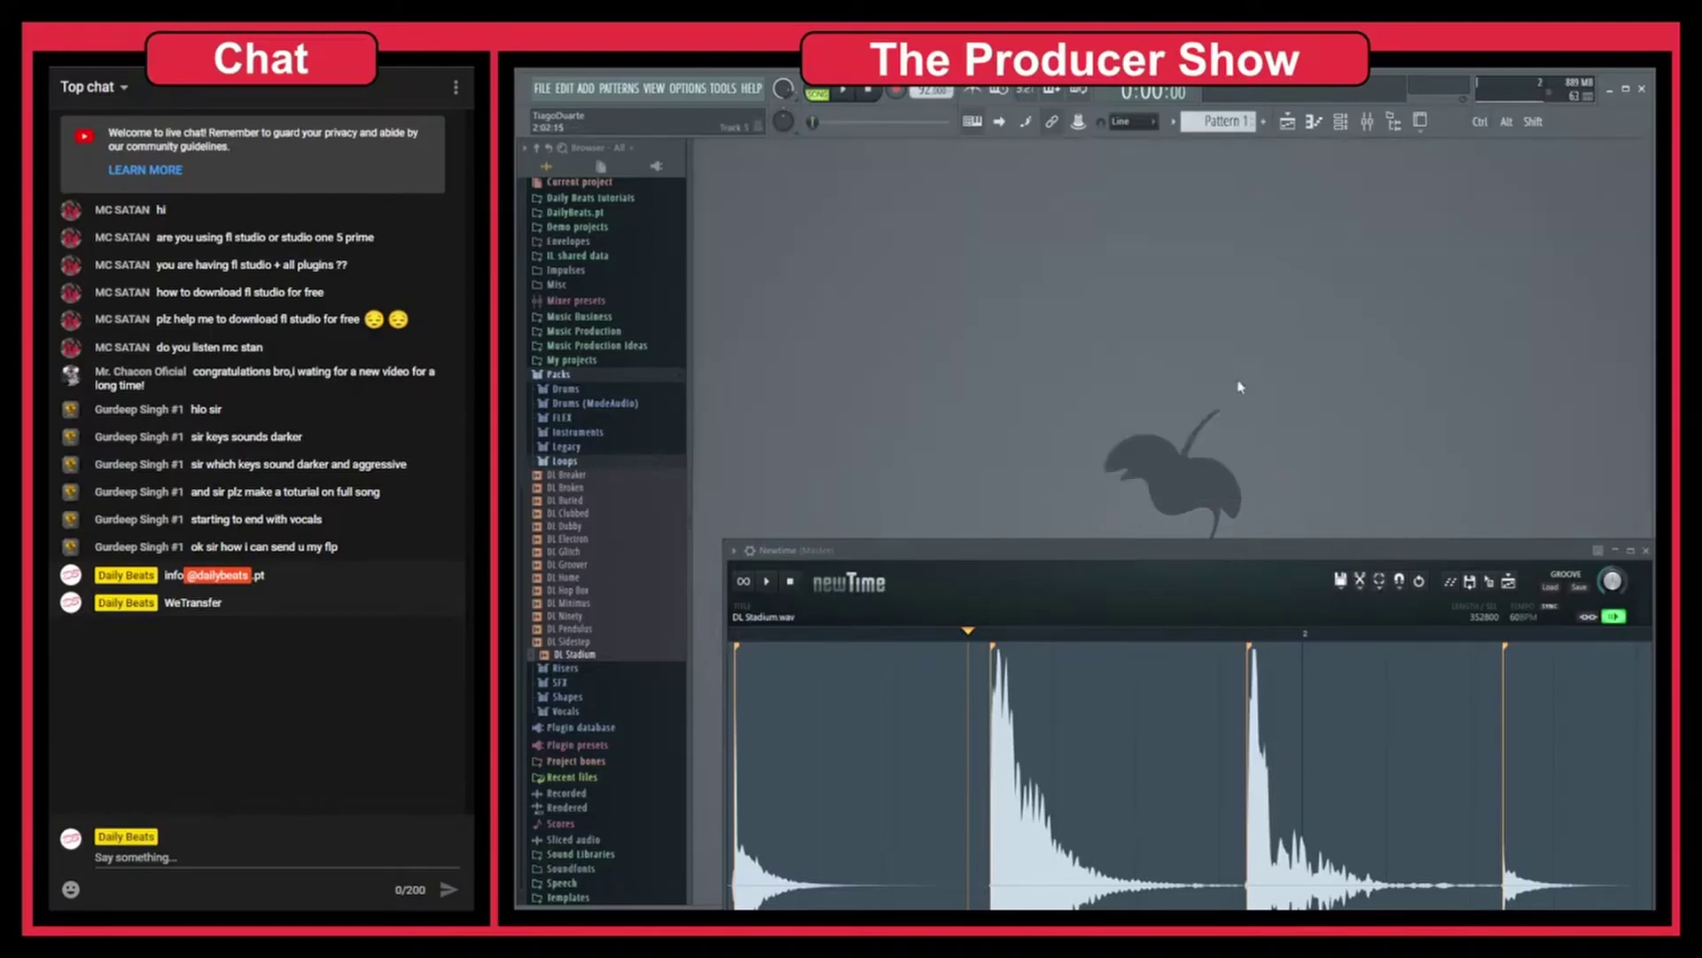
{"action": "left_click_drag", "start_coordinate": [1321, 551], "coordinate": [1297, 196]}
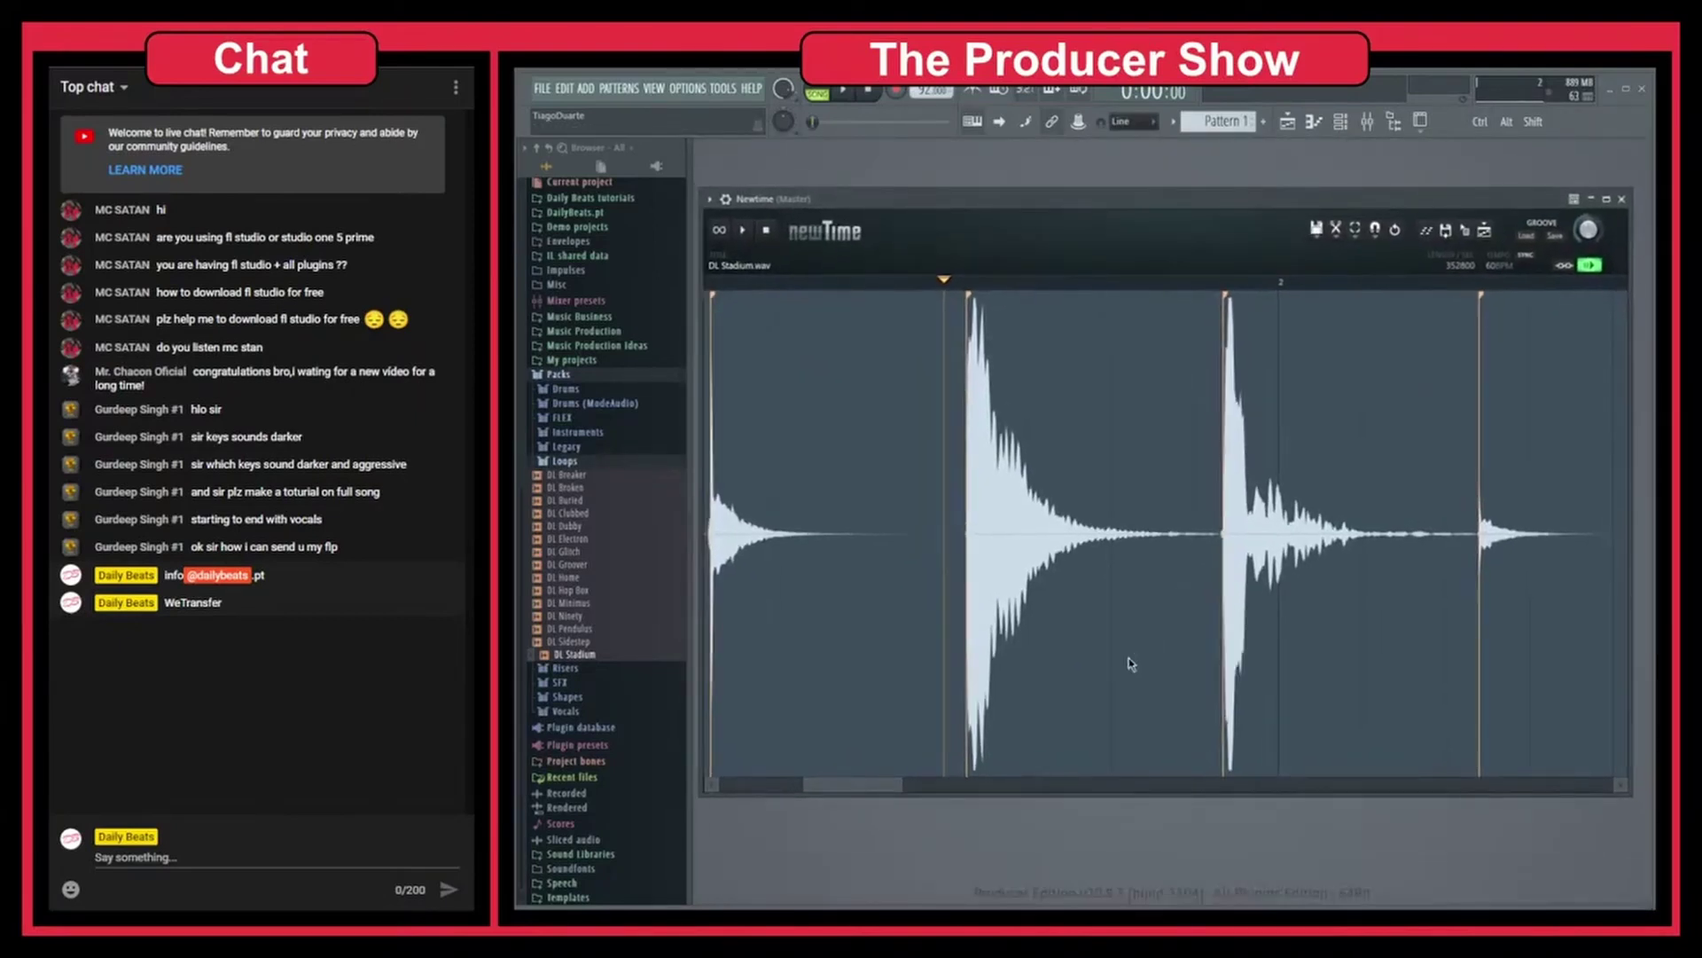
{"action": "scroll", "coordinate": [1071, 567], "scroll_direction": "down", "scroll_amount": 8}
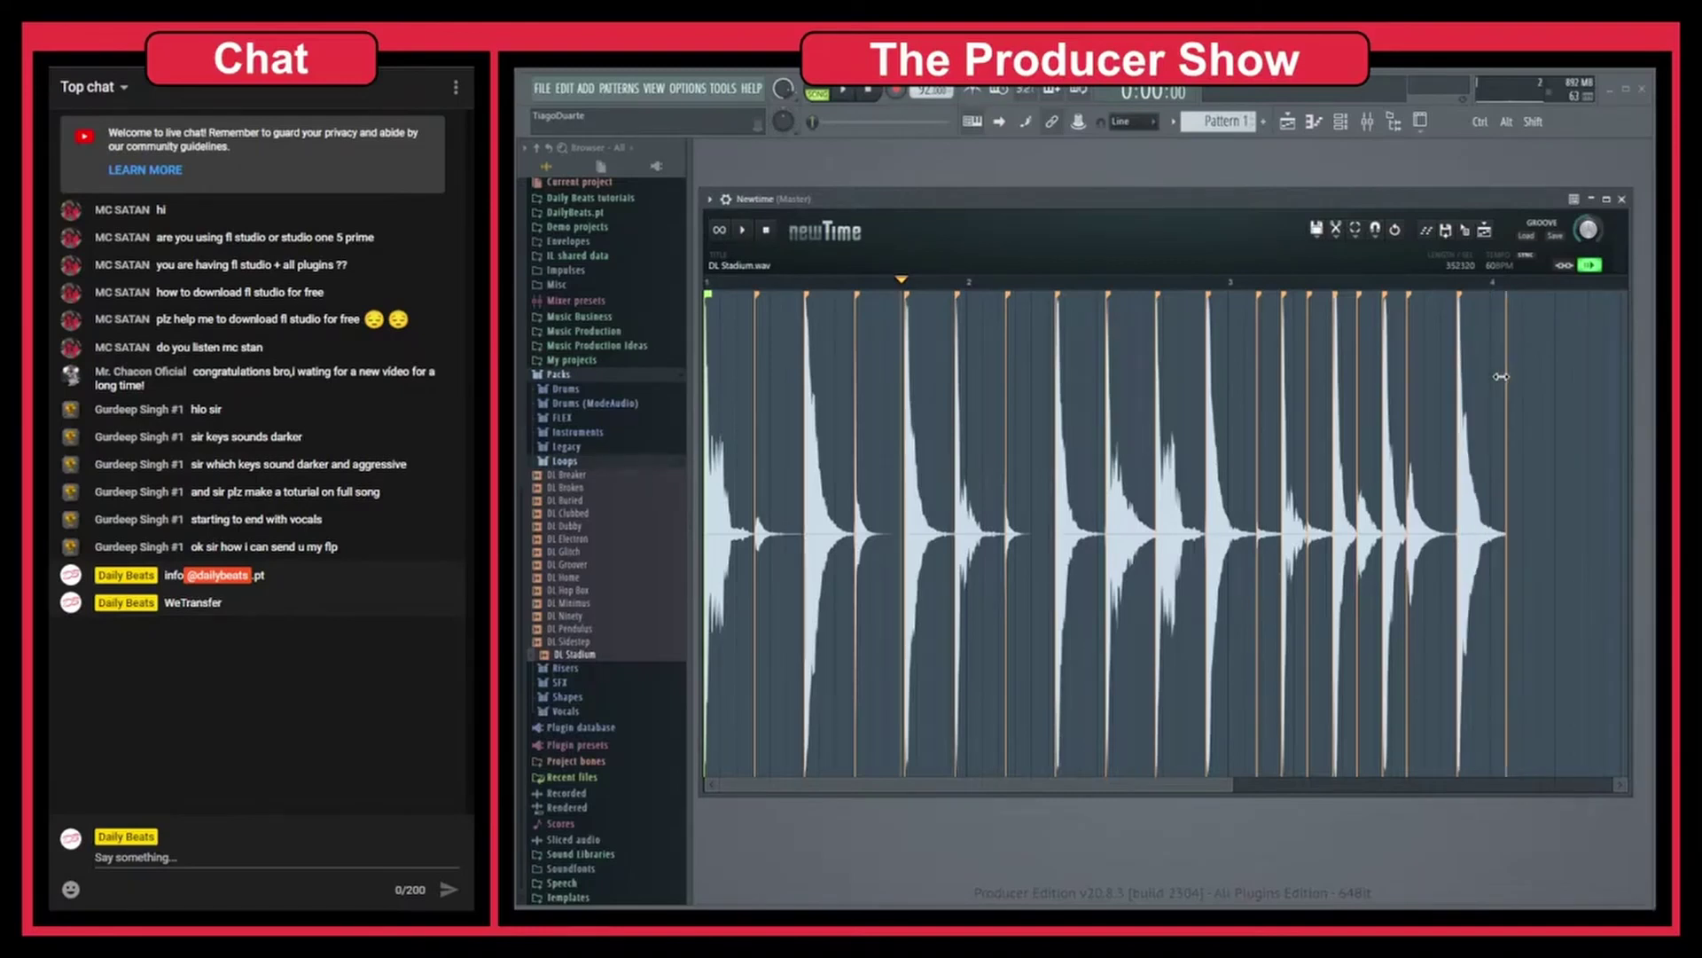
Toggle Newtime's Scroll to follow cursor and the option beside it, returning each to its original setting.
{"action": "left_click", "coordinate": [1564, 265]}
{"action": "left_click", "coordinate": [1566, 266]}
{"action": "left_click", "coordinate": [1592, 266]}
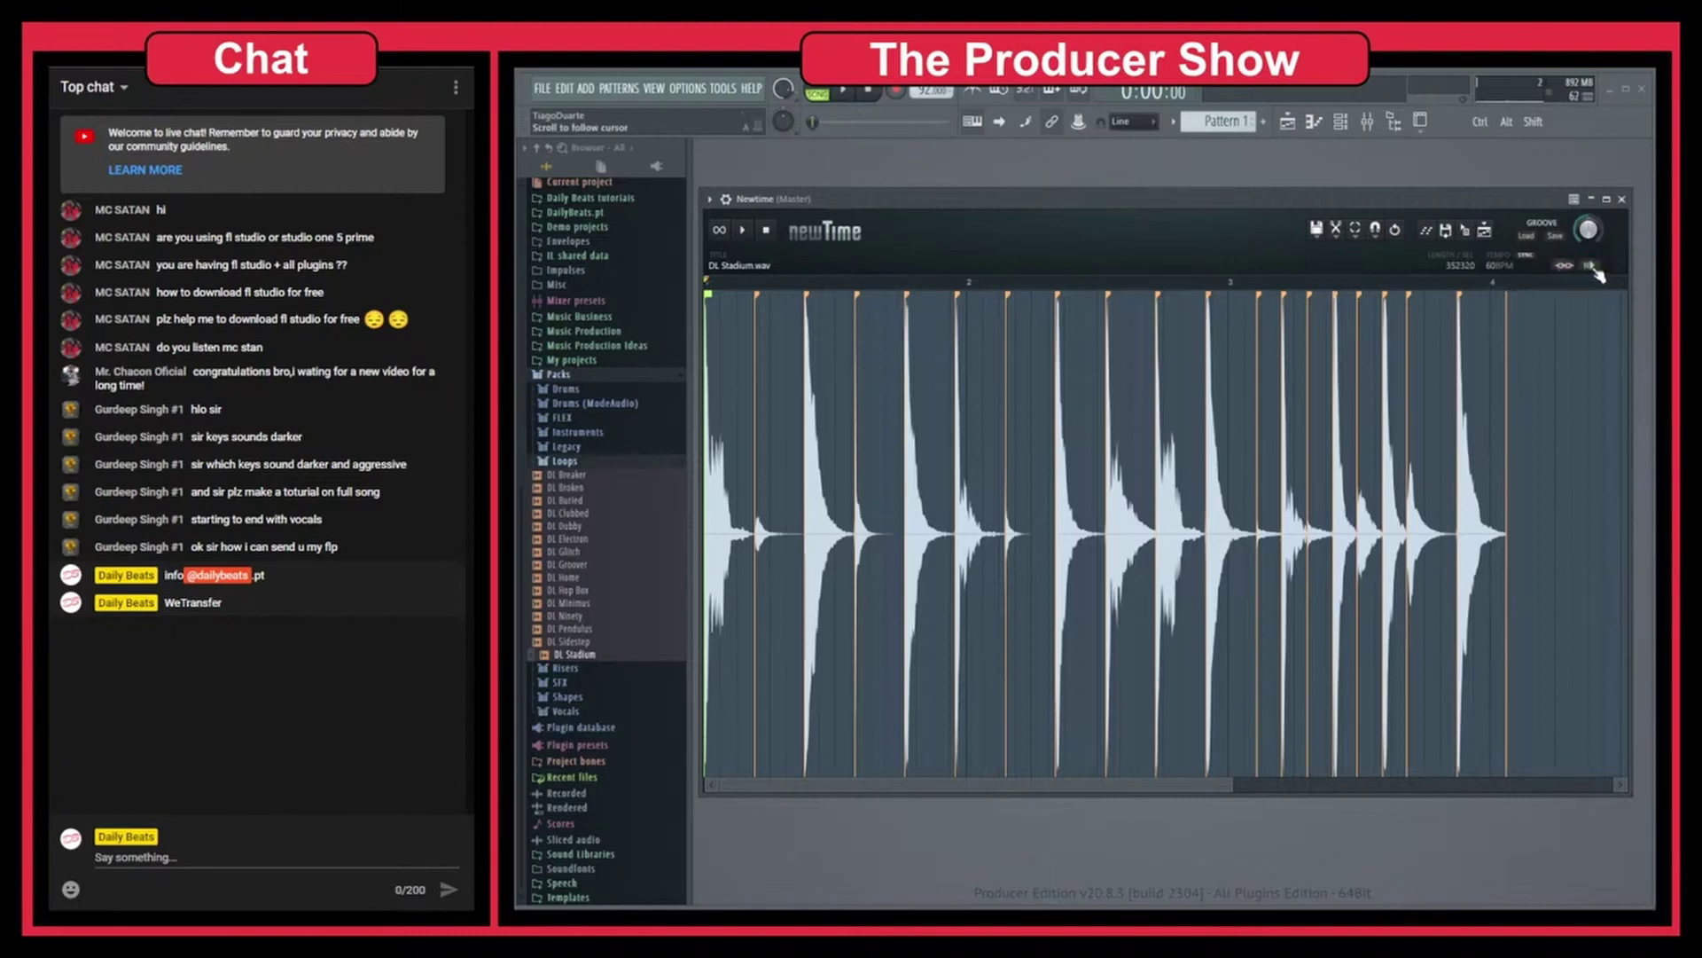
{"action": "left_click", "coordinate": [1591, 266]}
Select all the loop's slices and stretch the whole waveform's end to bar 3, bar 4 and finally bar 5.
{"action": "key", "text": "ctrl+a"}
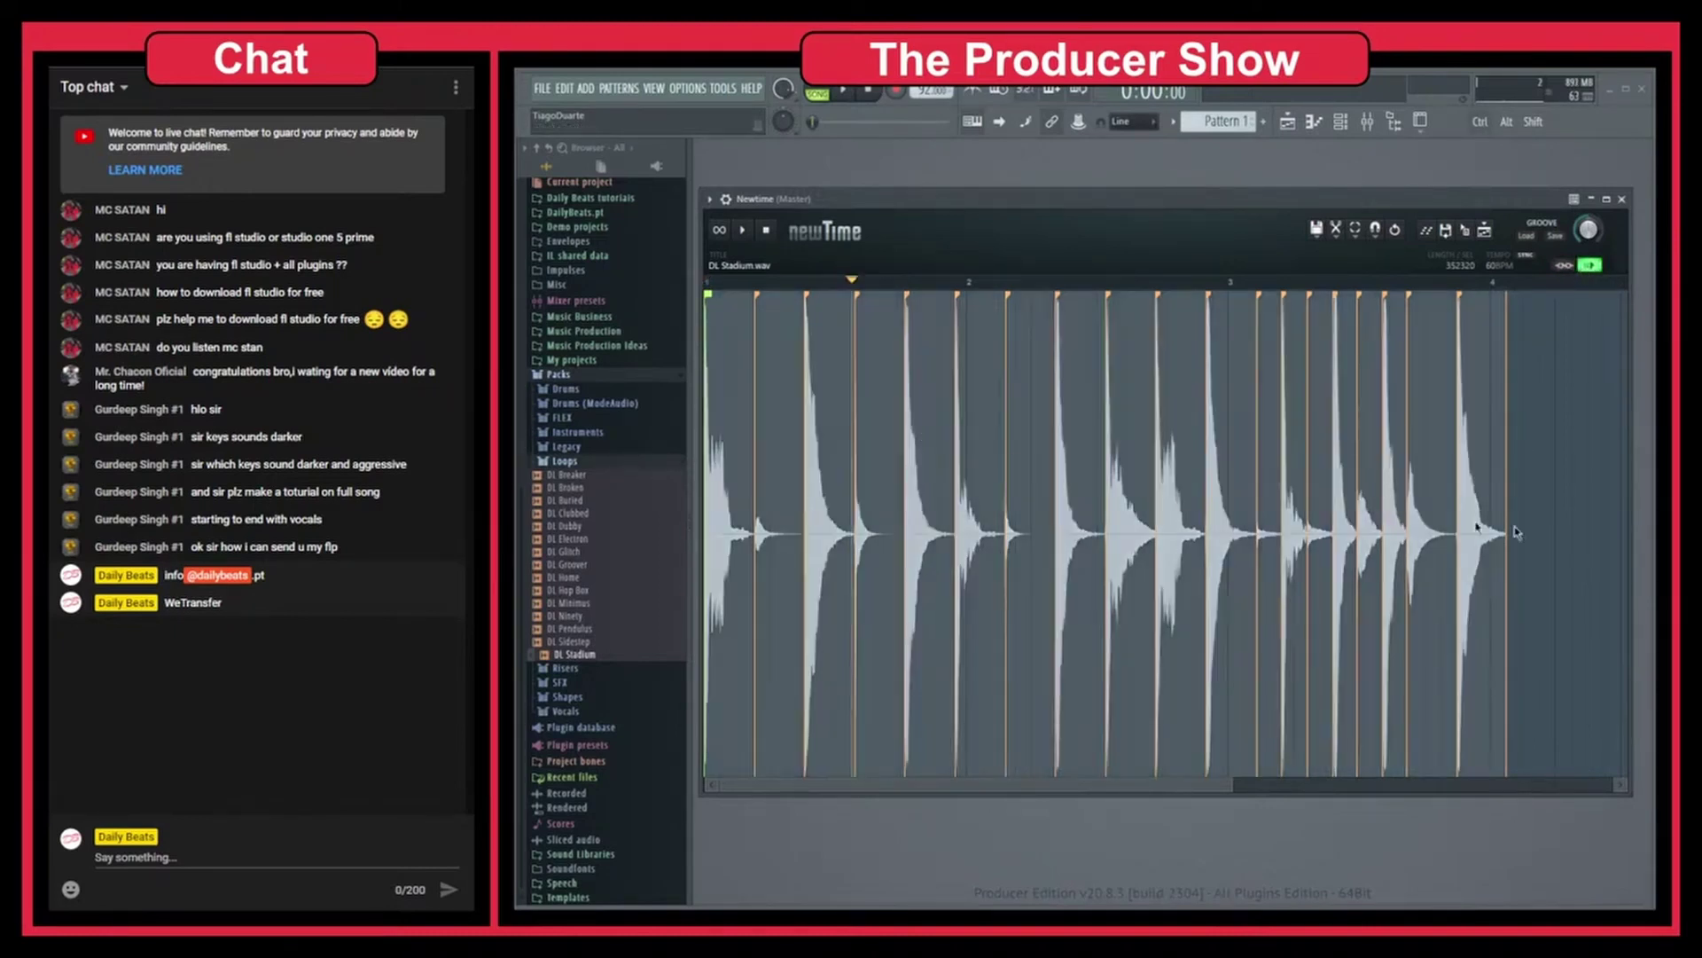
{"action": "left_click_drag", "start_coordinate": [1504, 490], "coordinate": [1224, 494]}
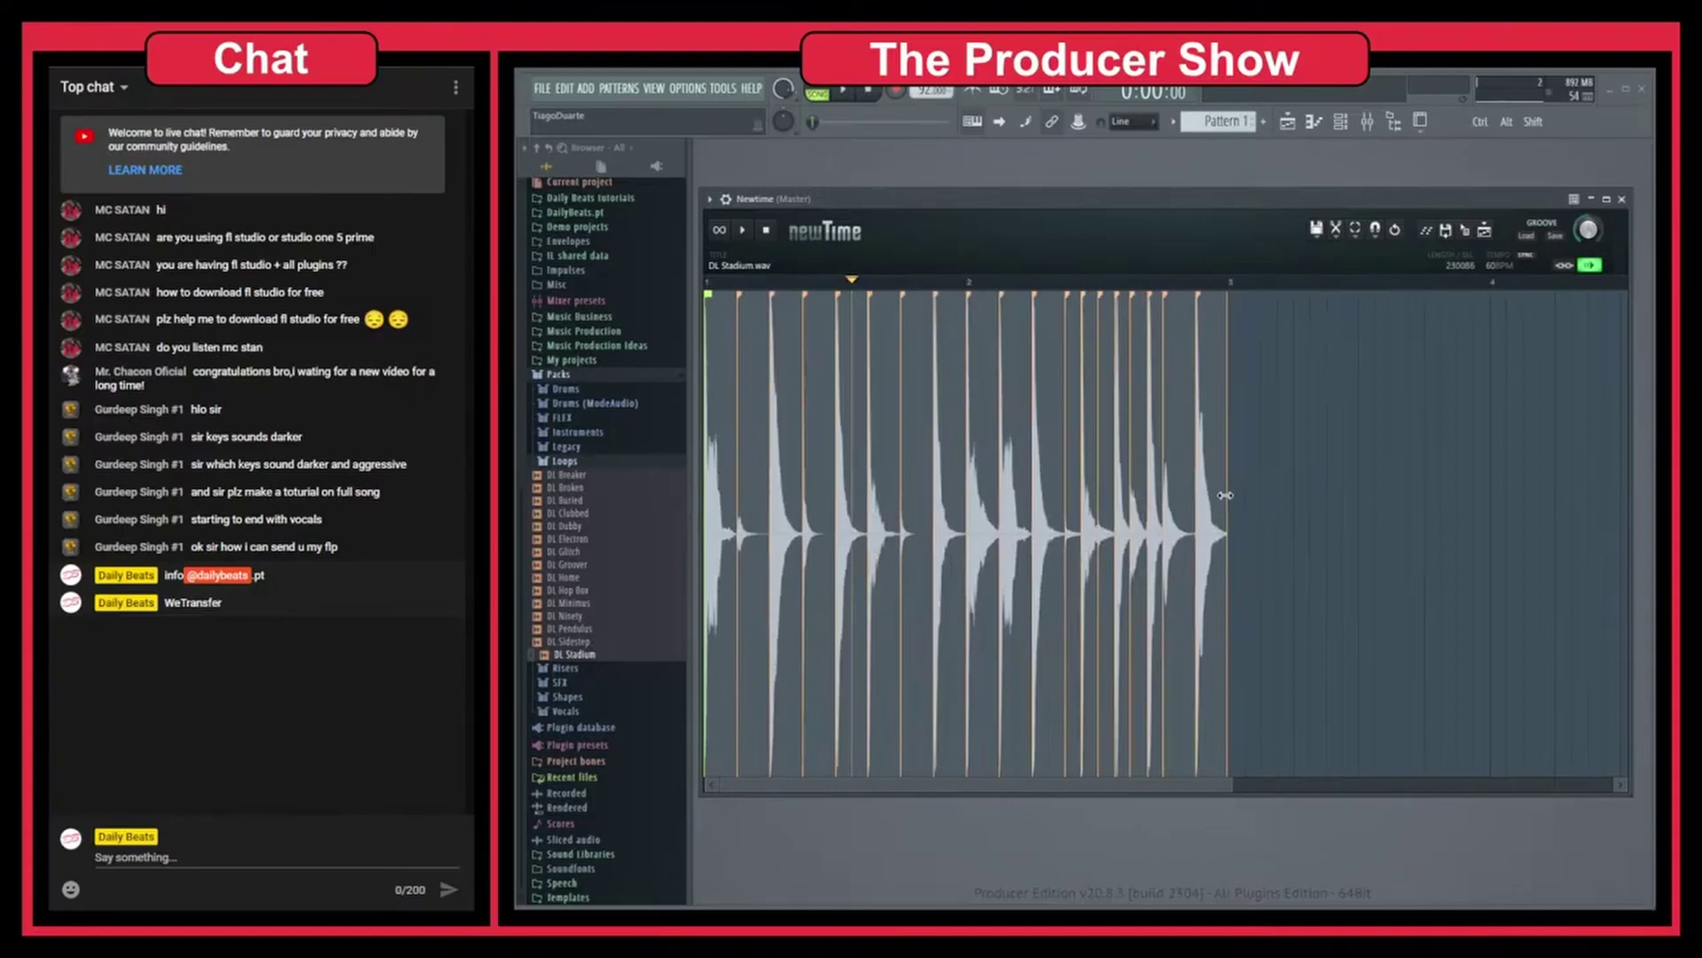
{"action": "left_click_drag", "start_coordinate": [1220, 288], "coordinate": [1490, 444]}
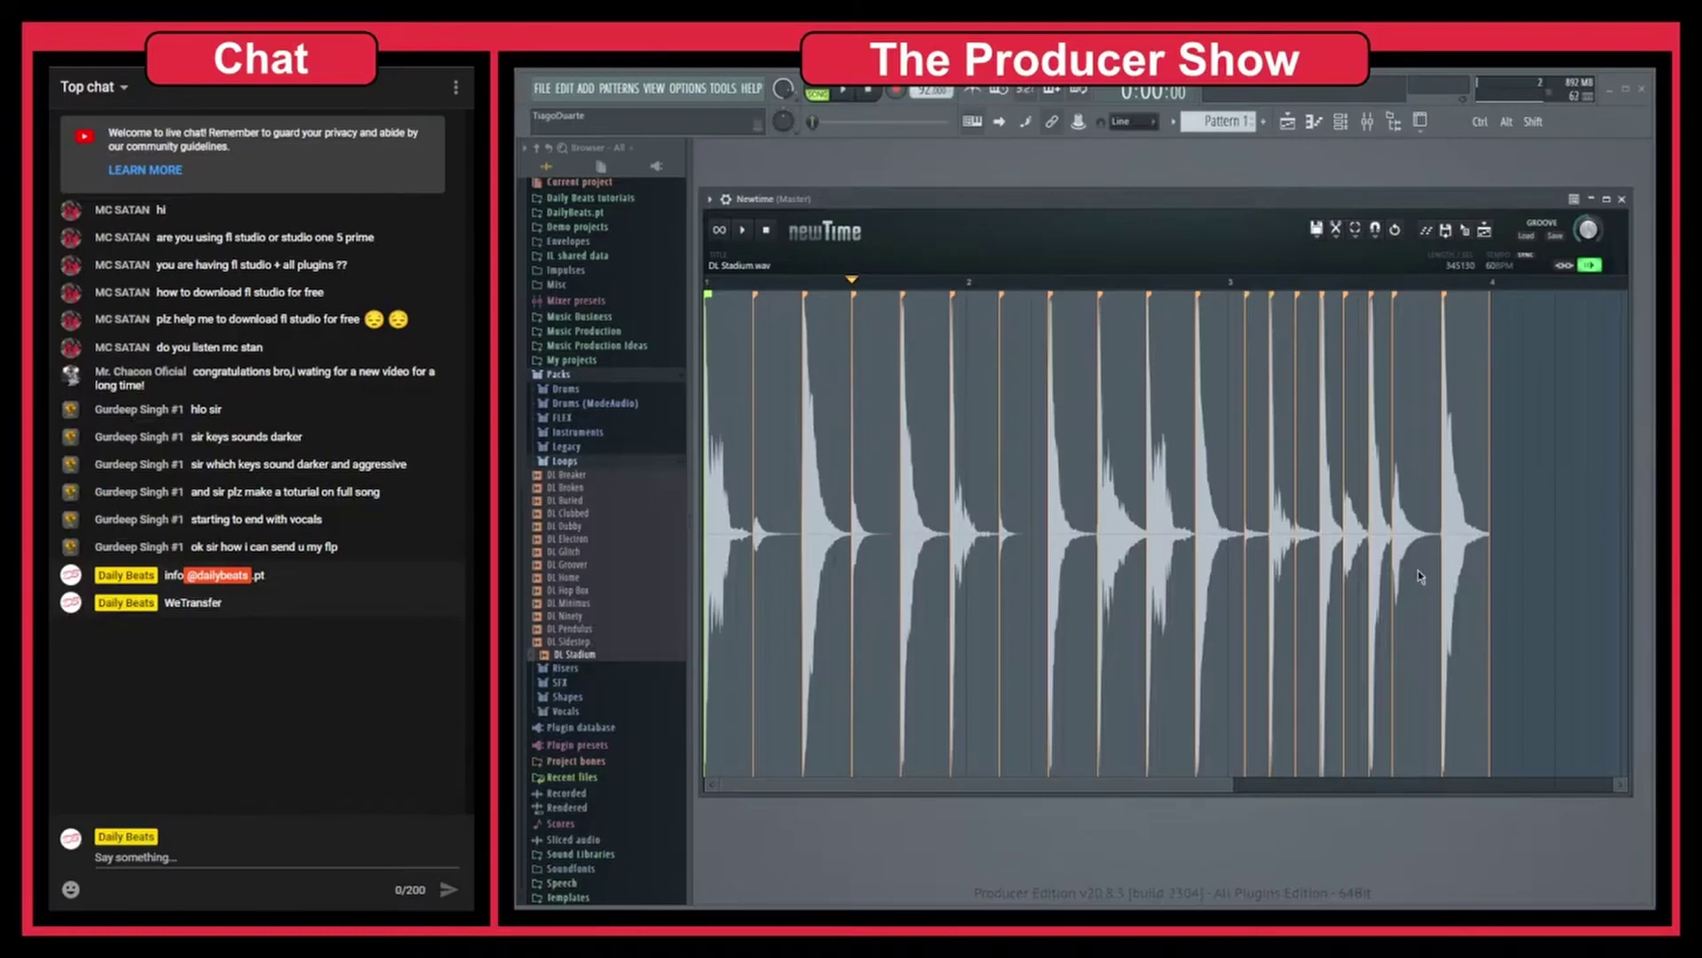
{"action": "scroll", "coordinate": [1414, 578], "scroll_direction": "down", "scroll_amount": 2}
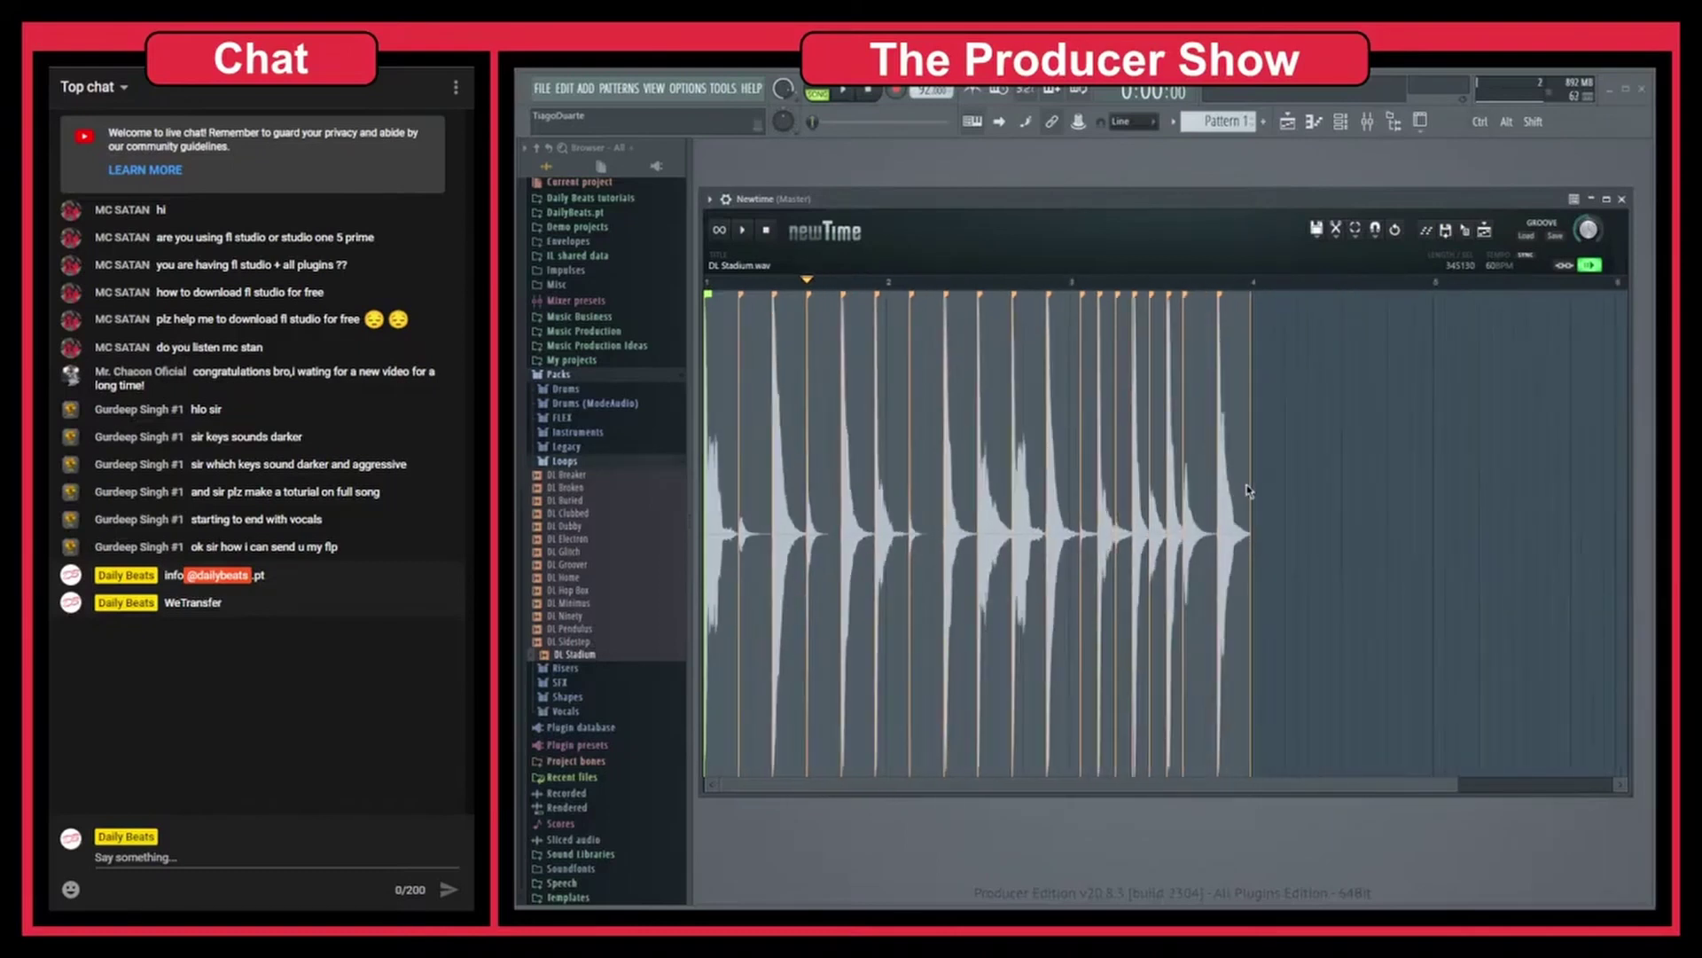
{"action": "left_click_drag", "start_coordinate": [1249, 484], "coordinate": [1430, 480]}
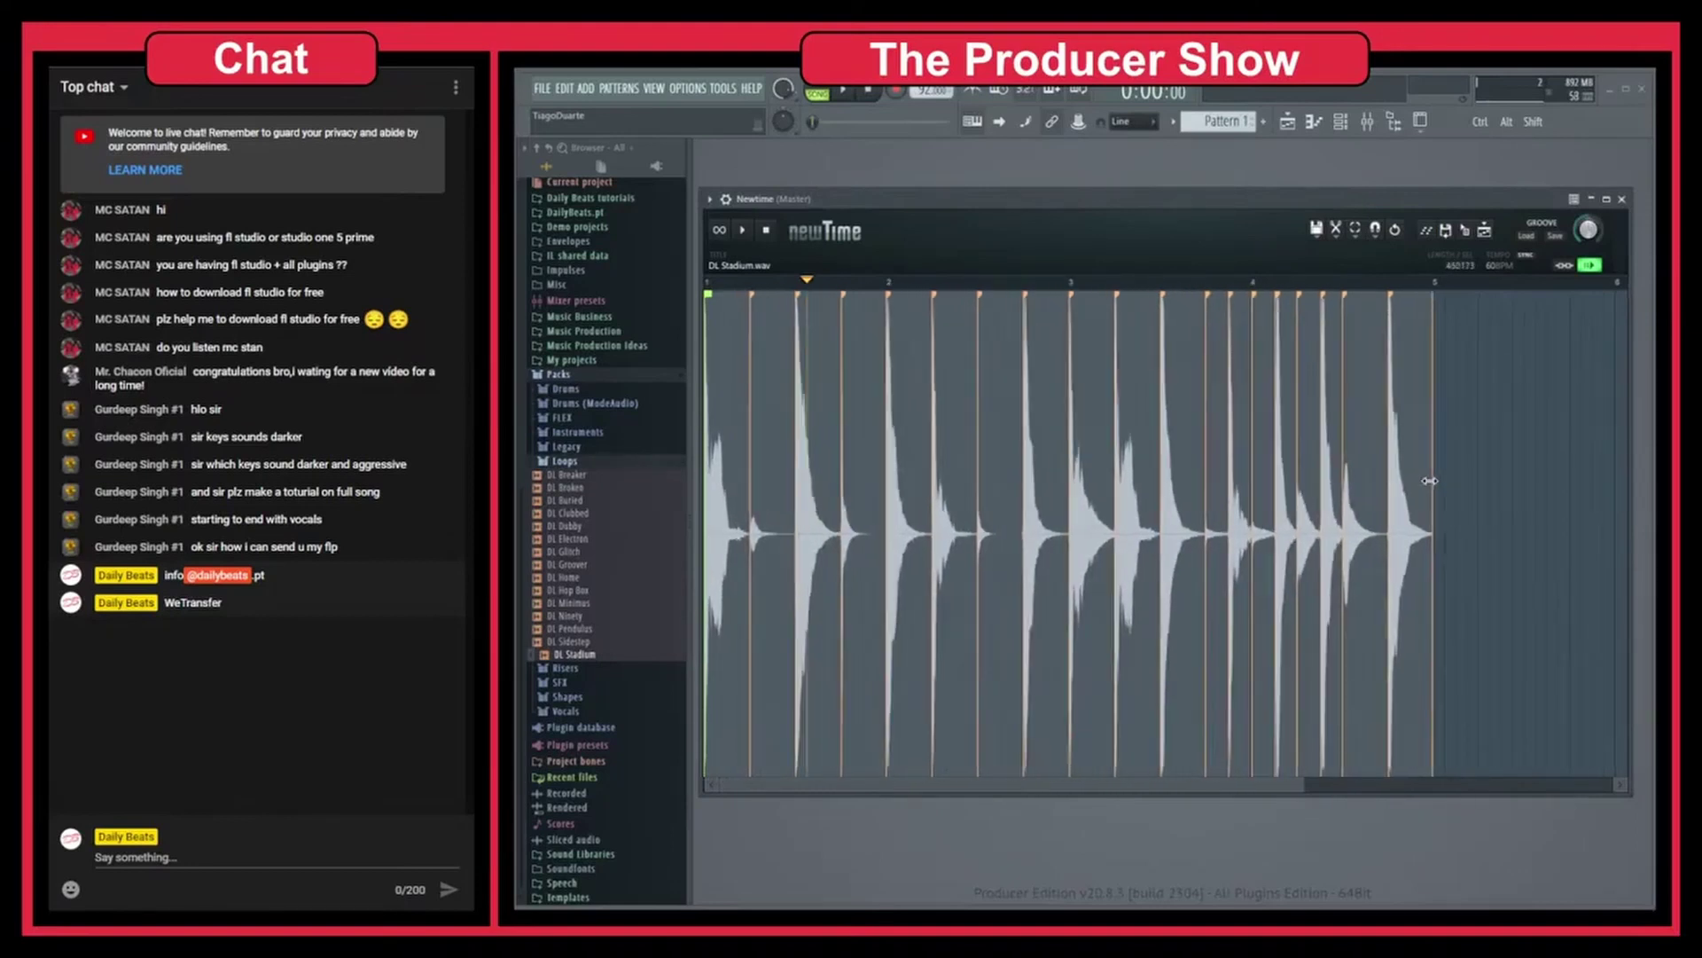
{"action": "double_click", "coordinate": [1304, 785]}
{"action": "double_click", "coordinate": [1318, 787]}
Align the warp marker of the loud hit near the start of bar 3 exactly with the bar line.
{"action": "scroll", "coordinate": [838, 474], "scroll_direction": "up", "scroll_amount": 6}
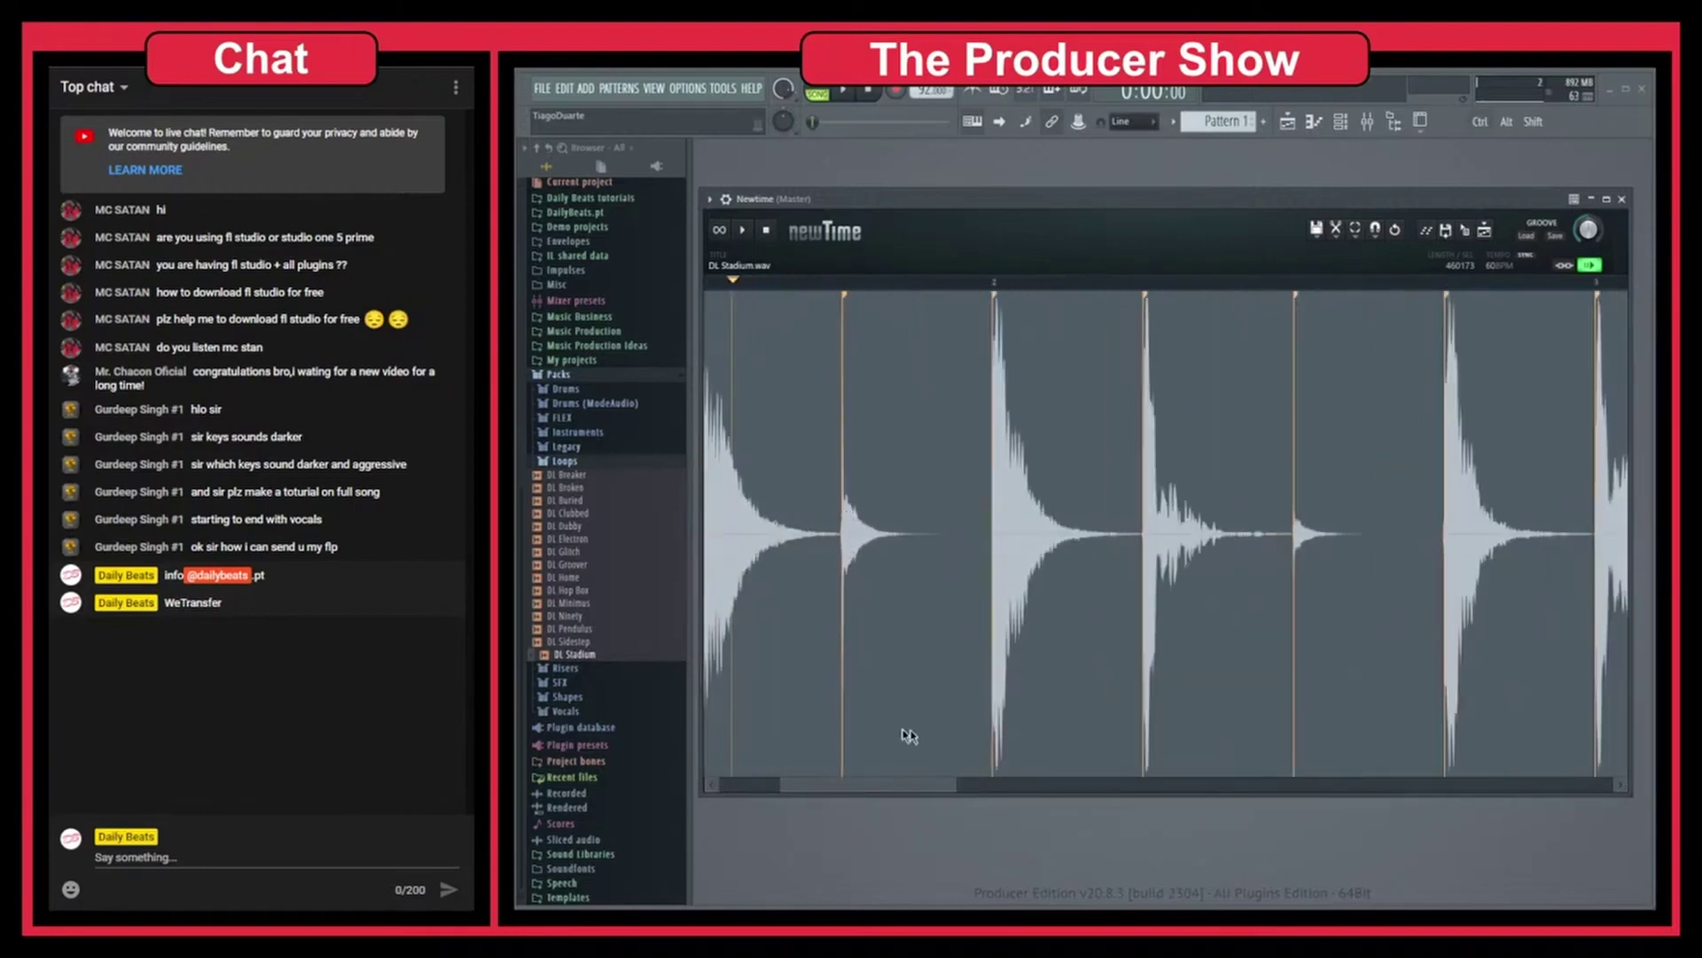
{"action": "left_click", "coordinate": [992, 282]}
{"action": "scroll", "coordinate": [1299, 497], "scroll_direction": "down", "scroll_amount": 4}
{"action": "left_click", "coordinate": [1287, 500]}
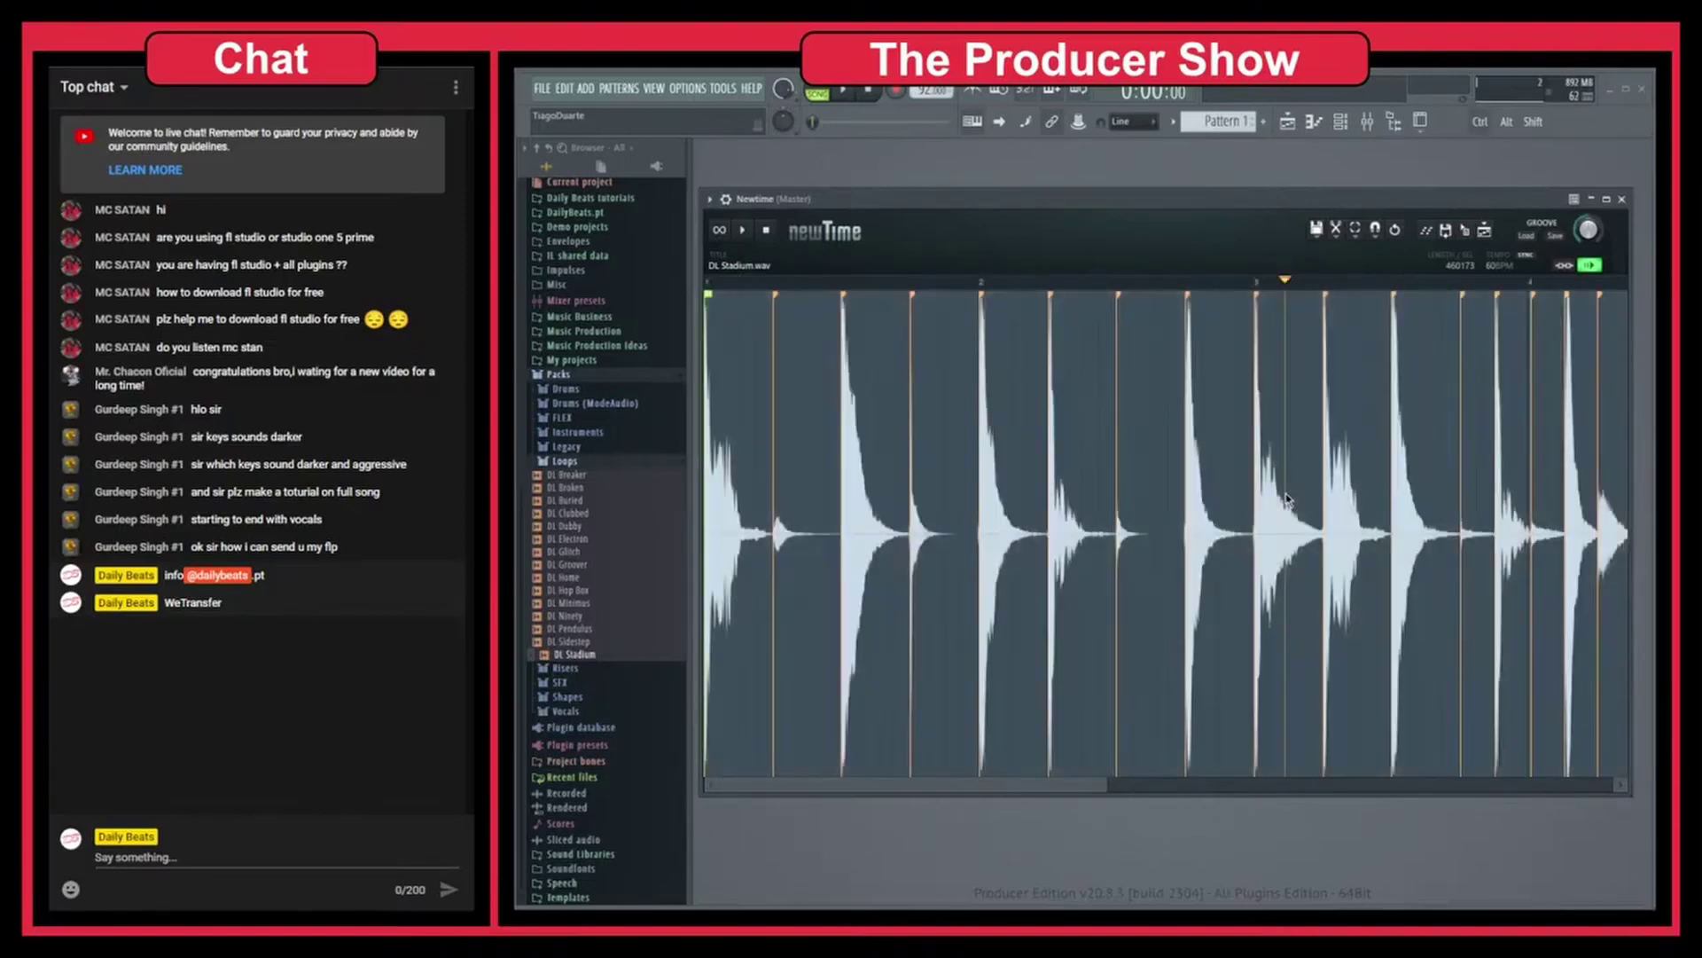
{"action": "scroll", "coordinate": [1266, 459], "scroll_direction": "up", "scroll_amount": 8}
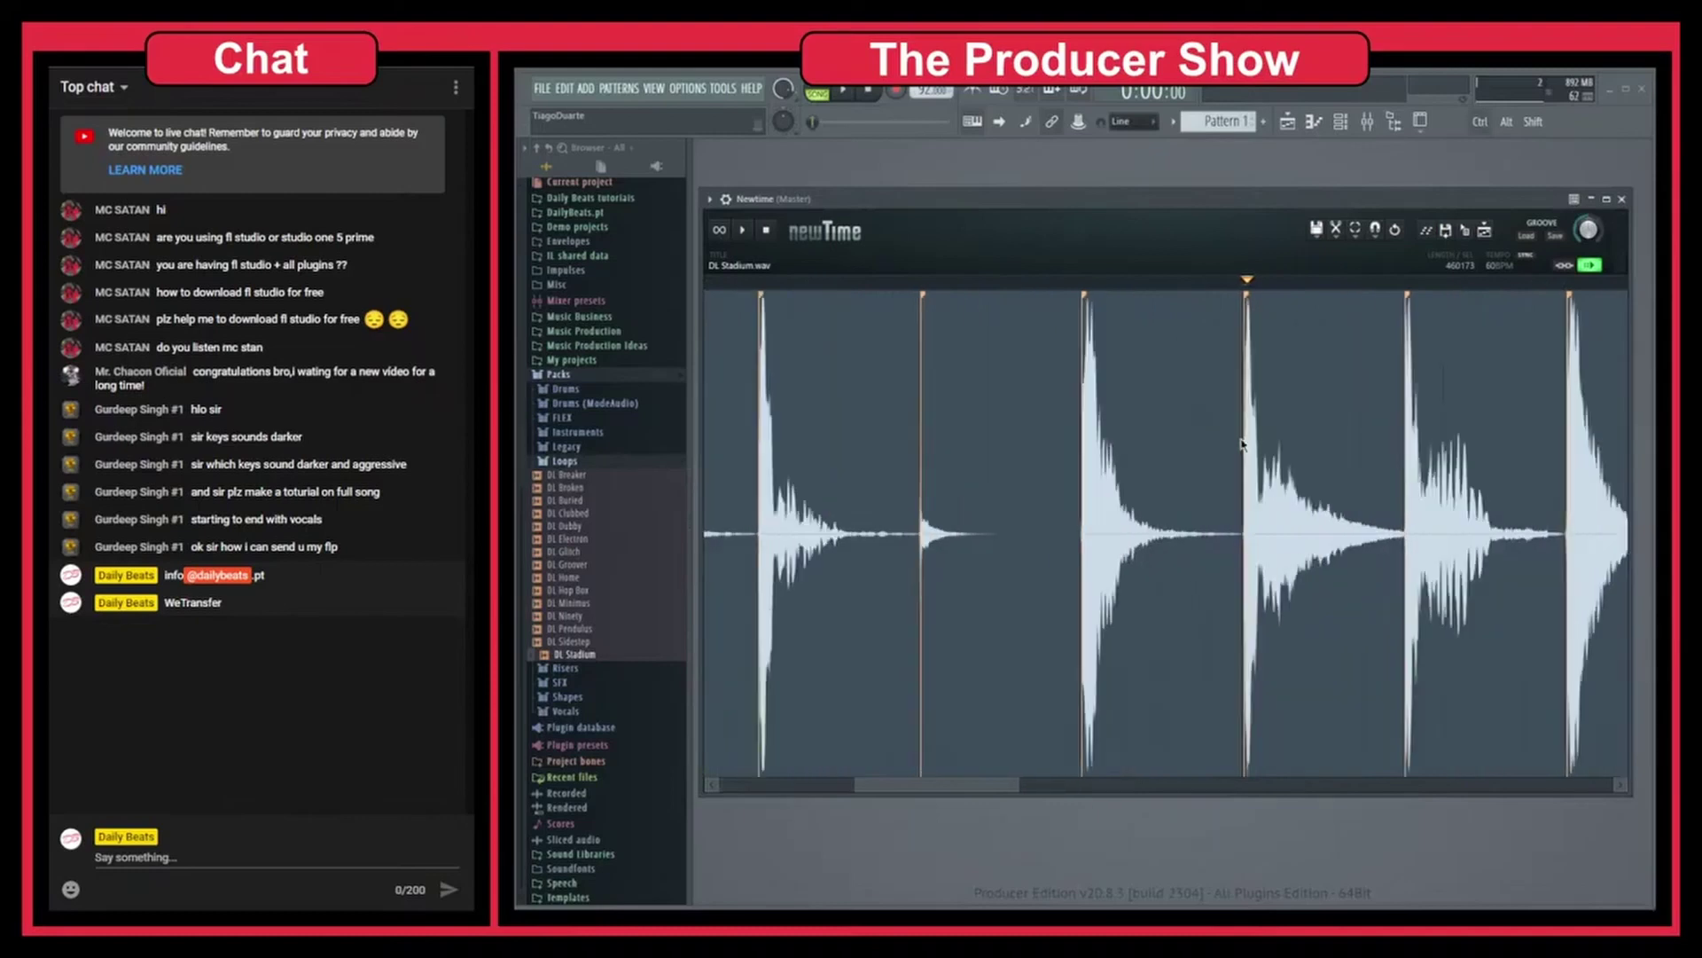
{"action": "scroll", "coordinate": [1266, 459], "scroll_direction": "up", "scroll_amount": 3}
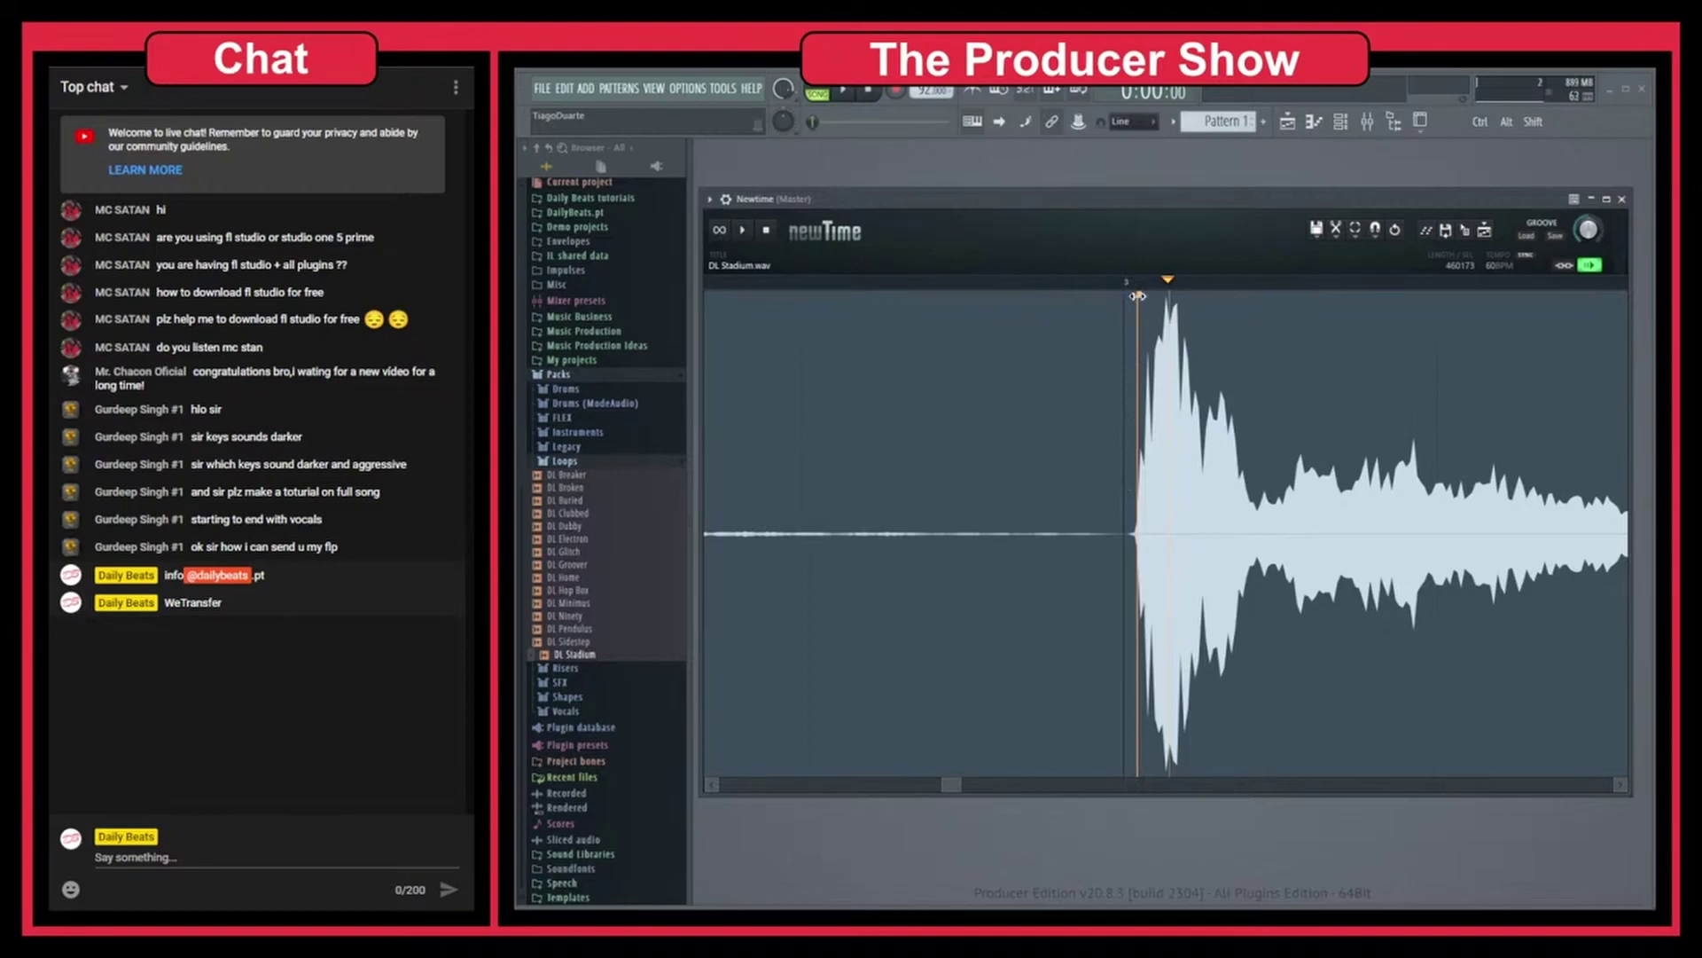
{"action": "scroll", "coordinate": [1134, 426], "scroll_direction": "up", "scroll_amount": 3}
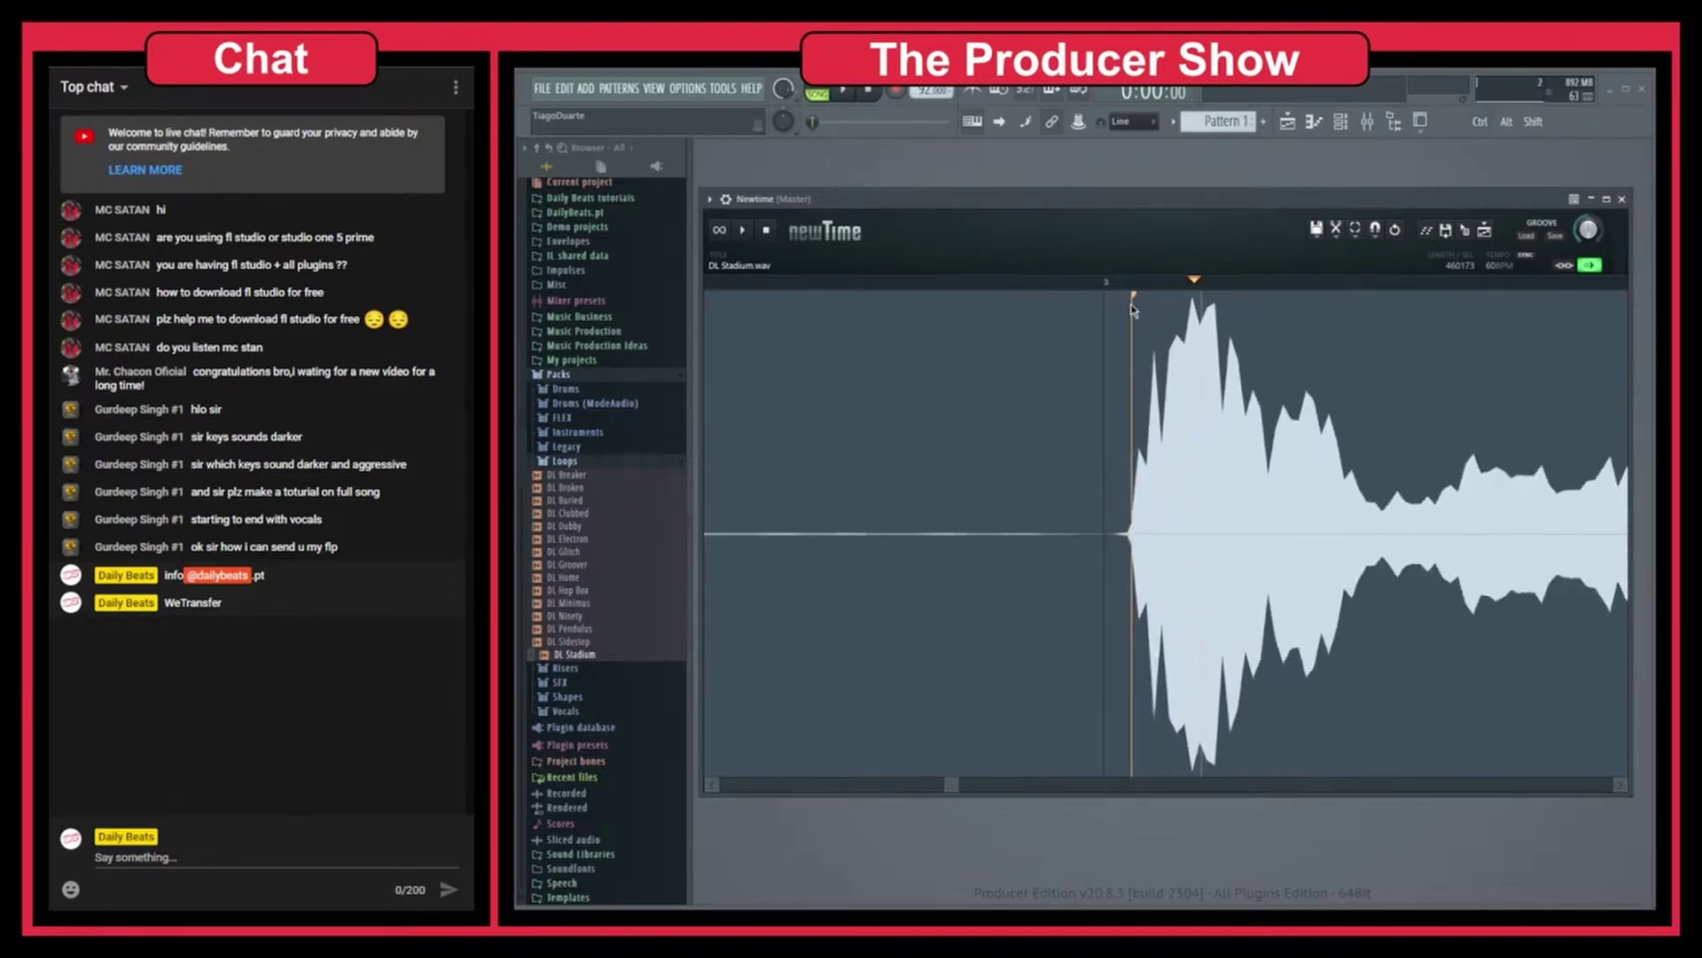
{"action": "left_click_drag", "start_coordinate": [1133, 318], "coordinate": [1131, 318]}
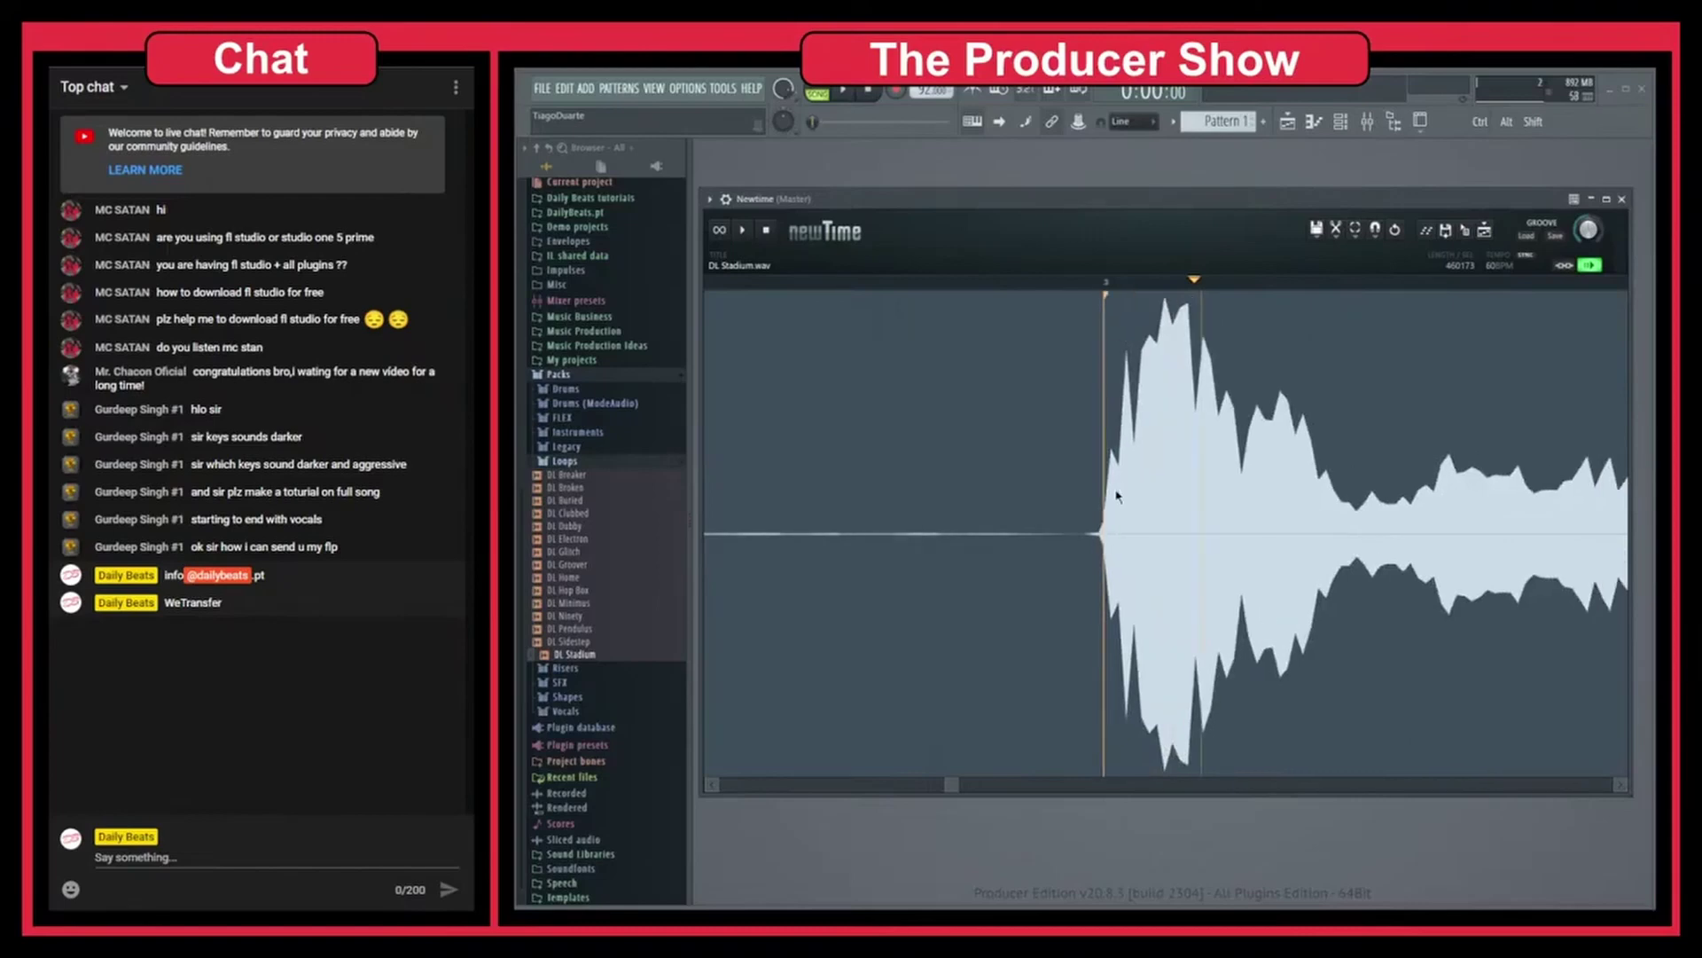
Move the warp marker of the loud hit in the middle of bar 3 about halfway towards the following marker.
{"action": "scroll", "coordinate": [1117, 496], "scroll_direction": "down", "scroll_amount": 8}
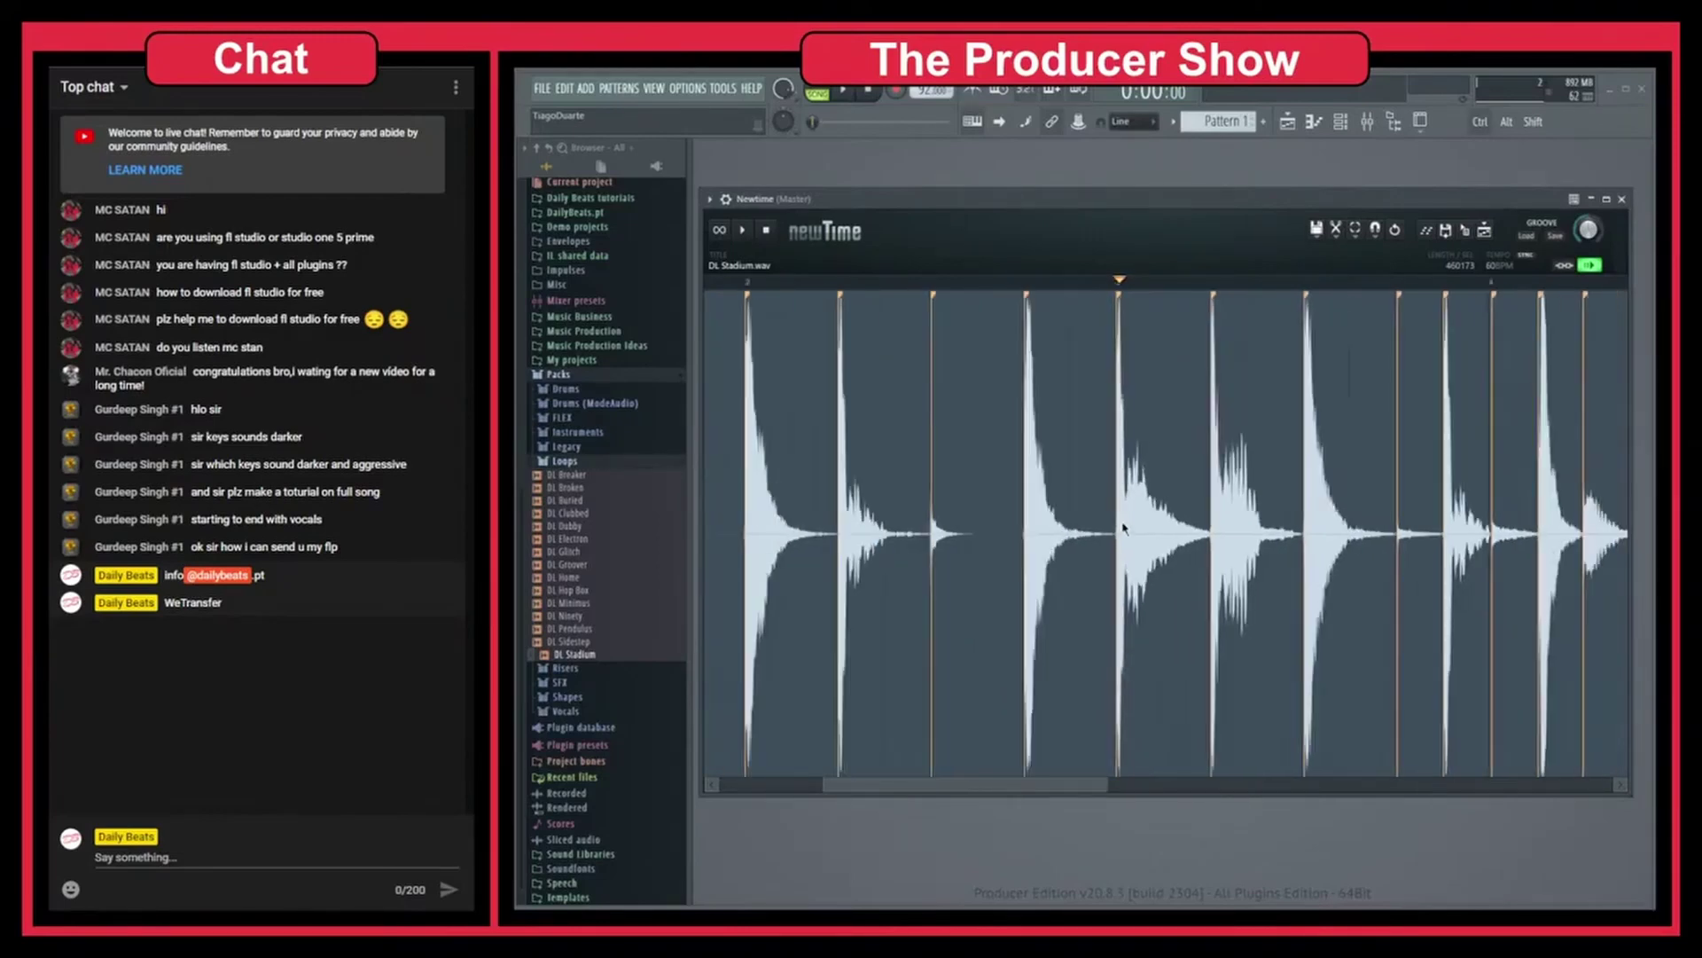
{"action": "scroll", "coordinate": [1123, 528], "scroll_direction": "up", "scroll_amount": 8}
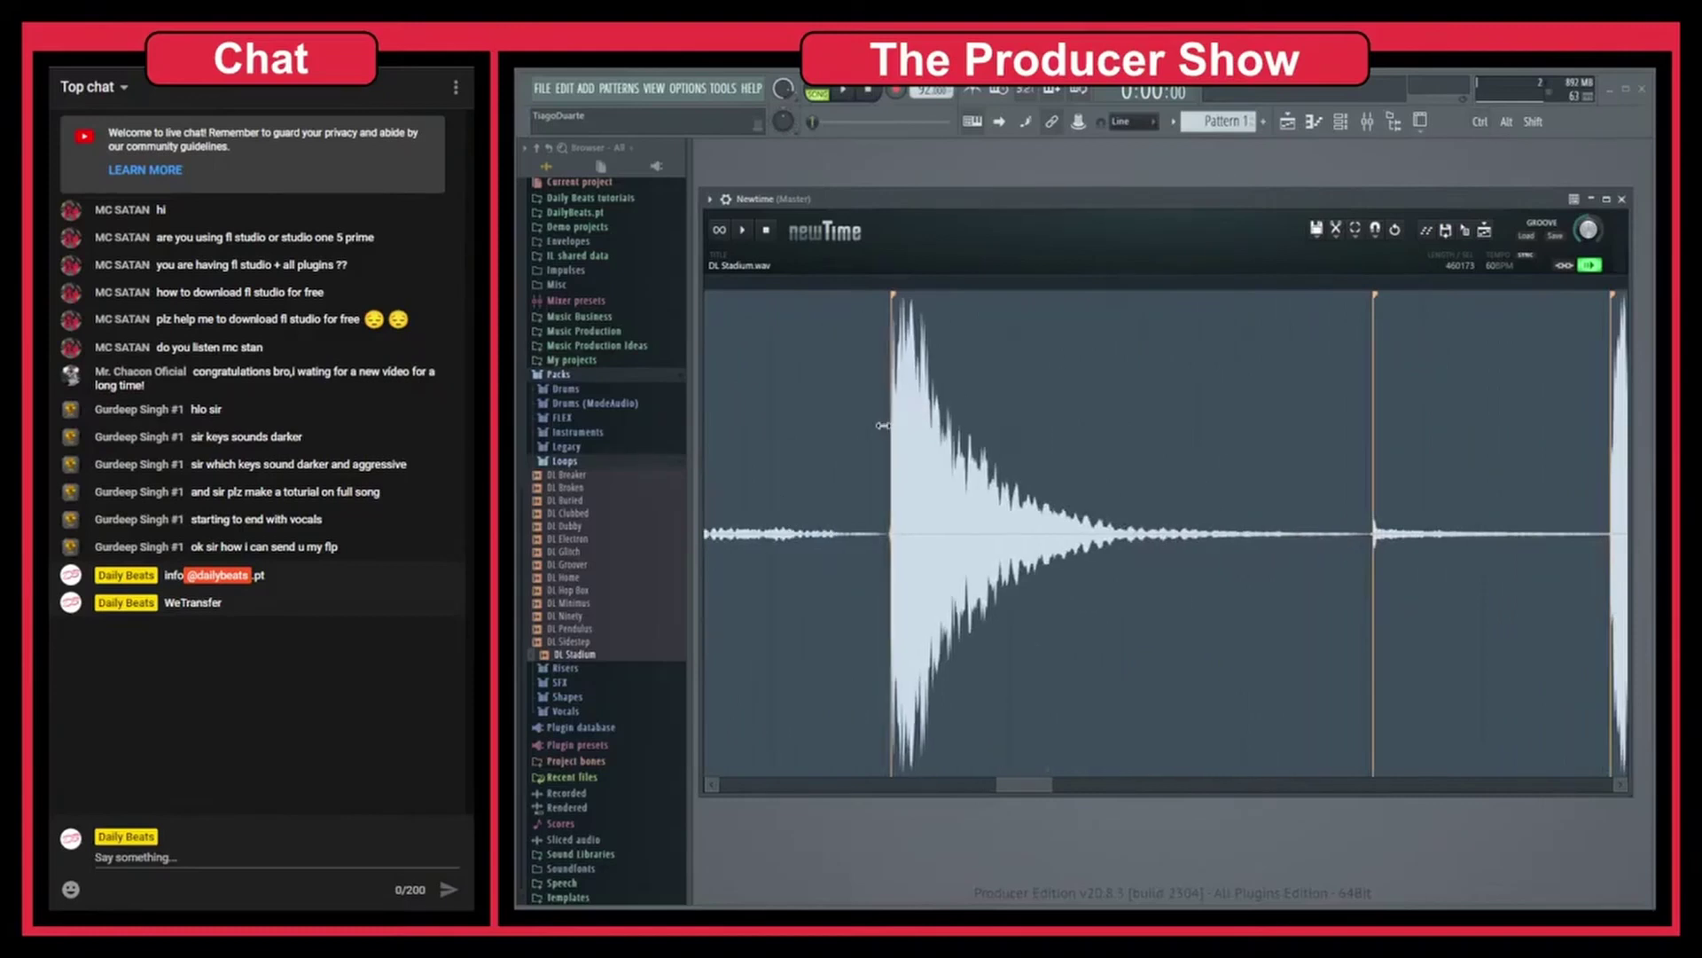
{"action": "left_click_drag", "start_coordinate": [898, 427], "coordinate": [1126, 430]}
{"action": "scroll", "coordinate": [964, 480], "scroll_direction": "down", "scroll_amount": 1}
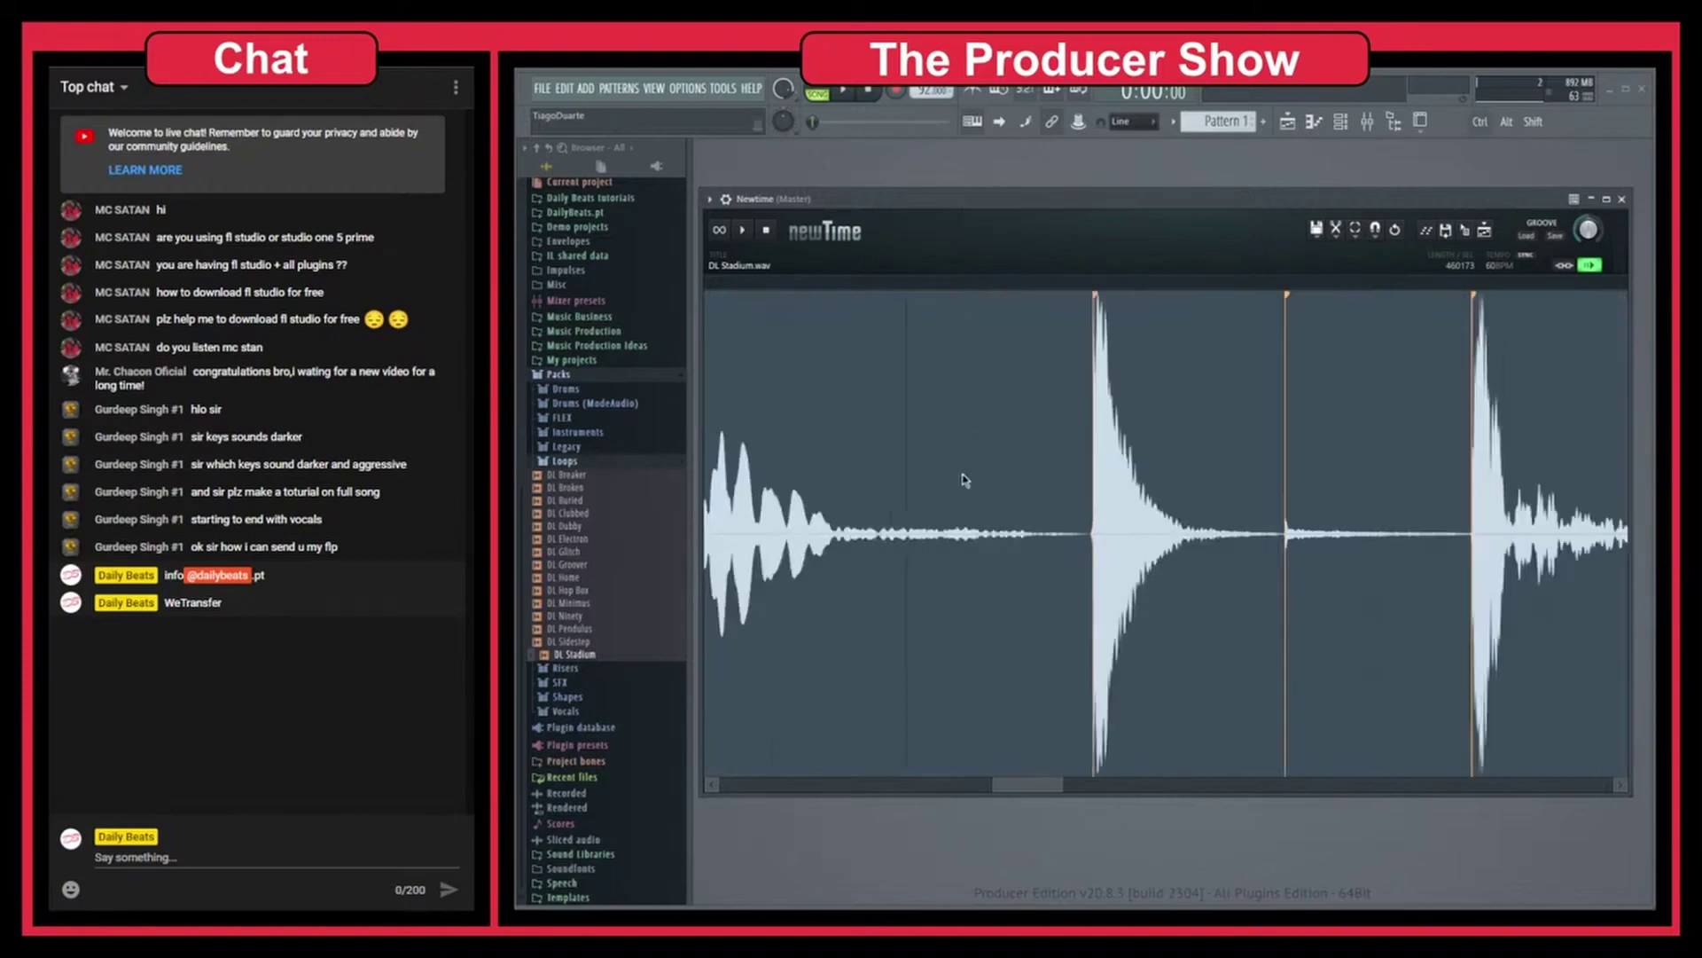
Play the warped loop from its start with Slave playback to host enabled, and stop it.
{"action": "scroll", "coordinate": [965, 480], "scroll_direction": "down", "scroll_amount": 4}
{"action": "left_click_drag", "start_coordinate": [1276, 785], "coordinate": [1107, 786]}
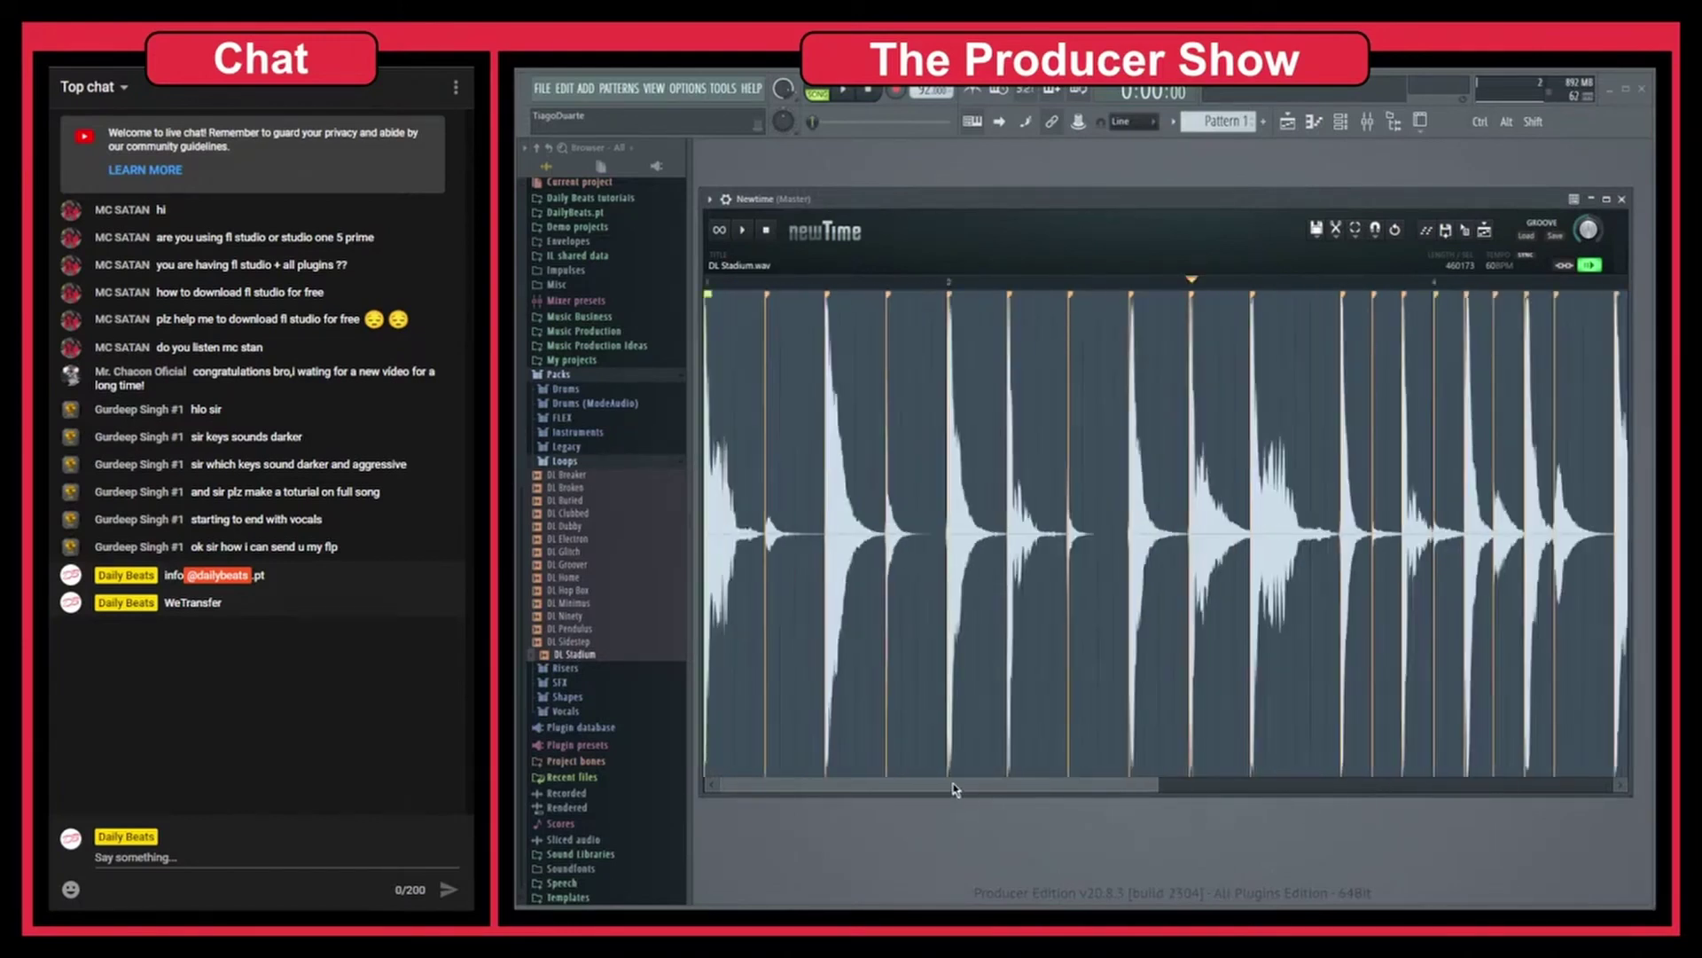
{"action": "left_click", "coordinate": [745, 231]}
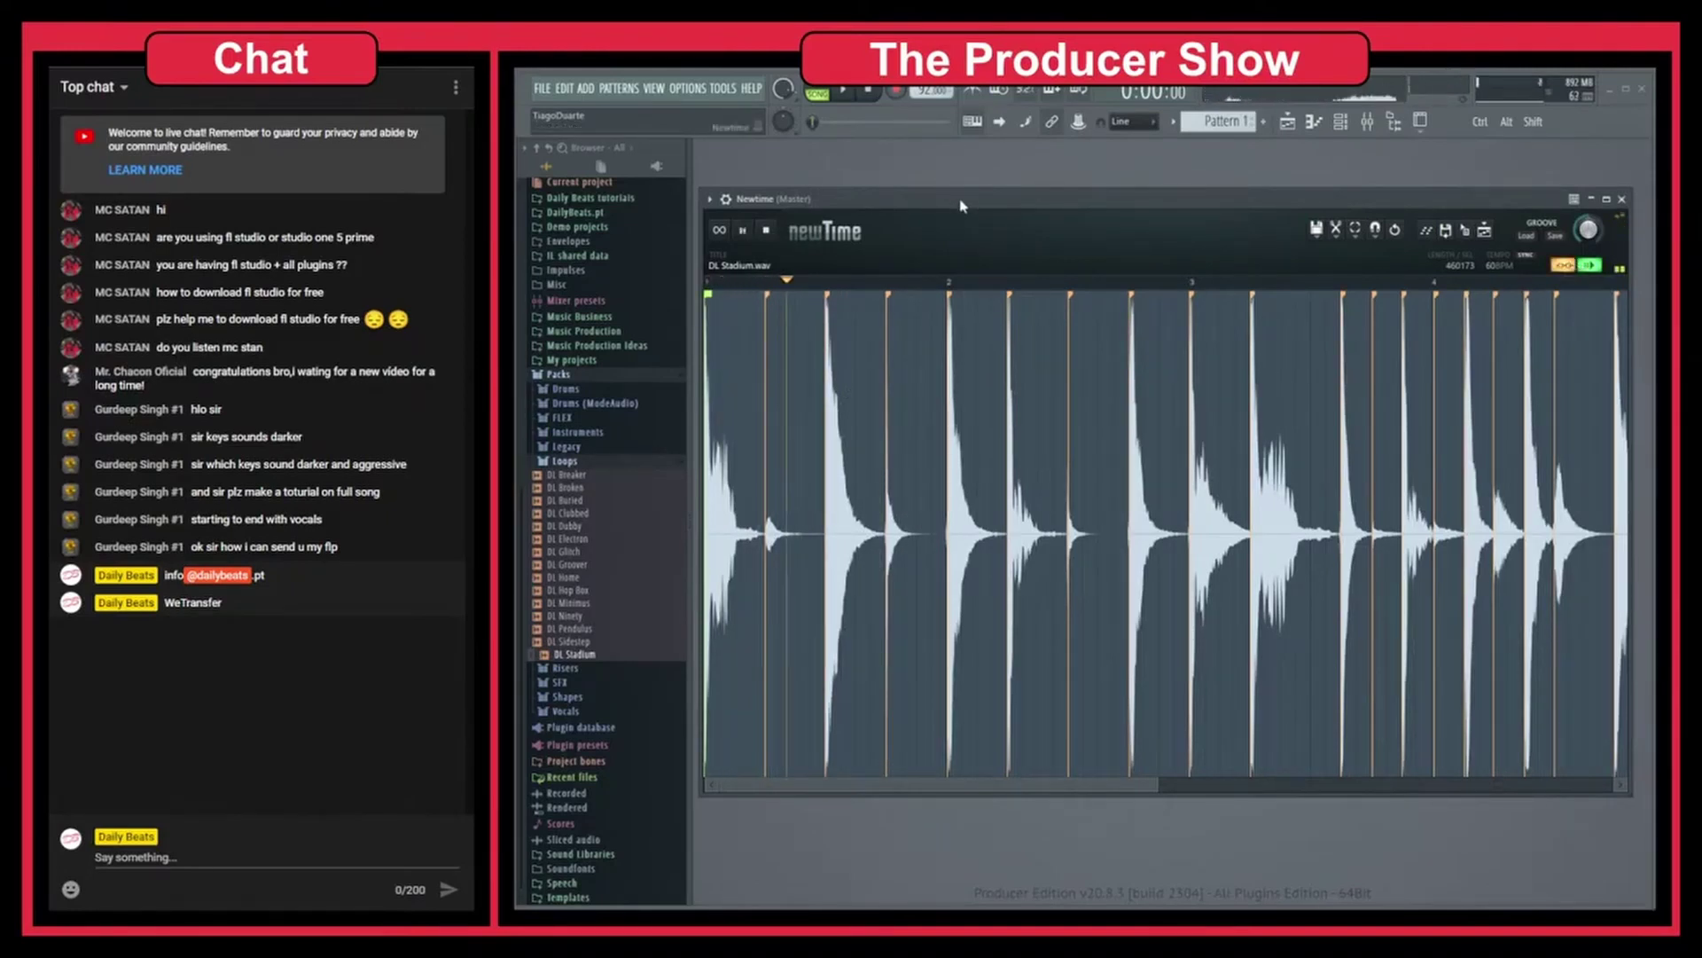
{"action": "key", "text": "space"}
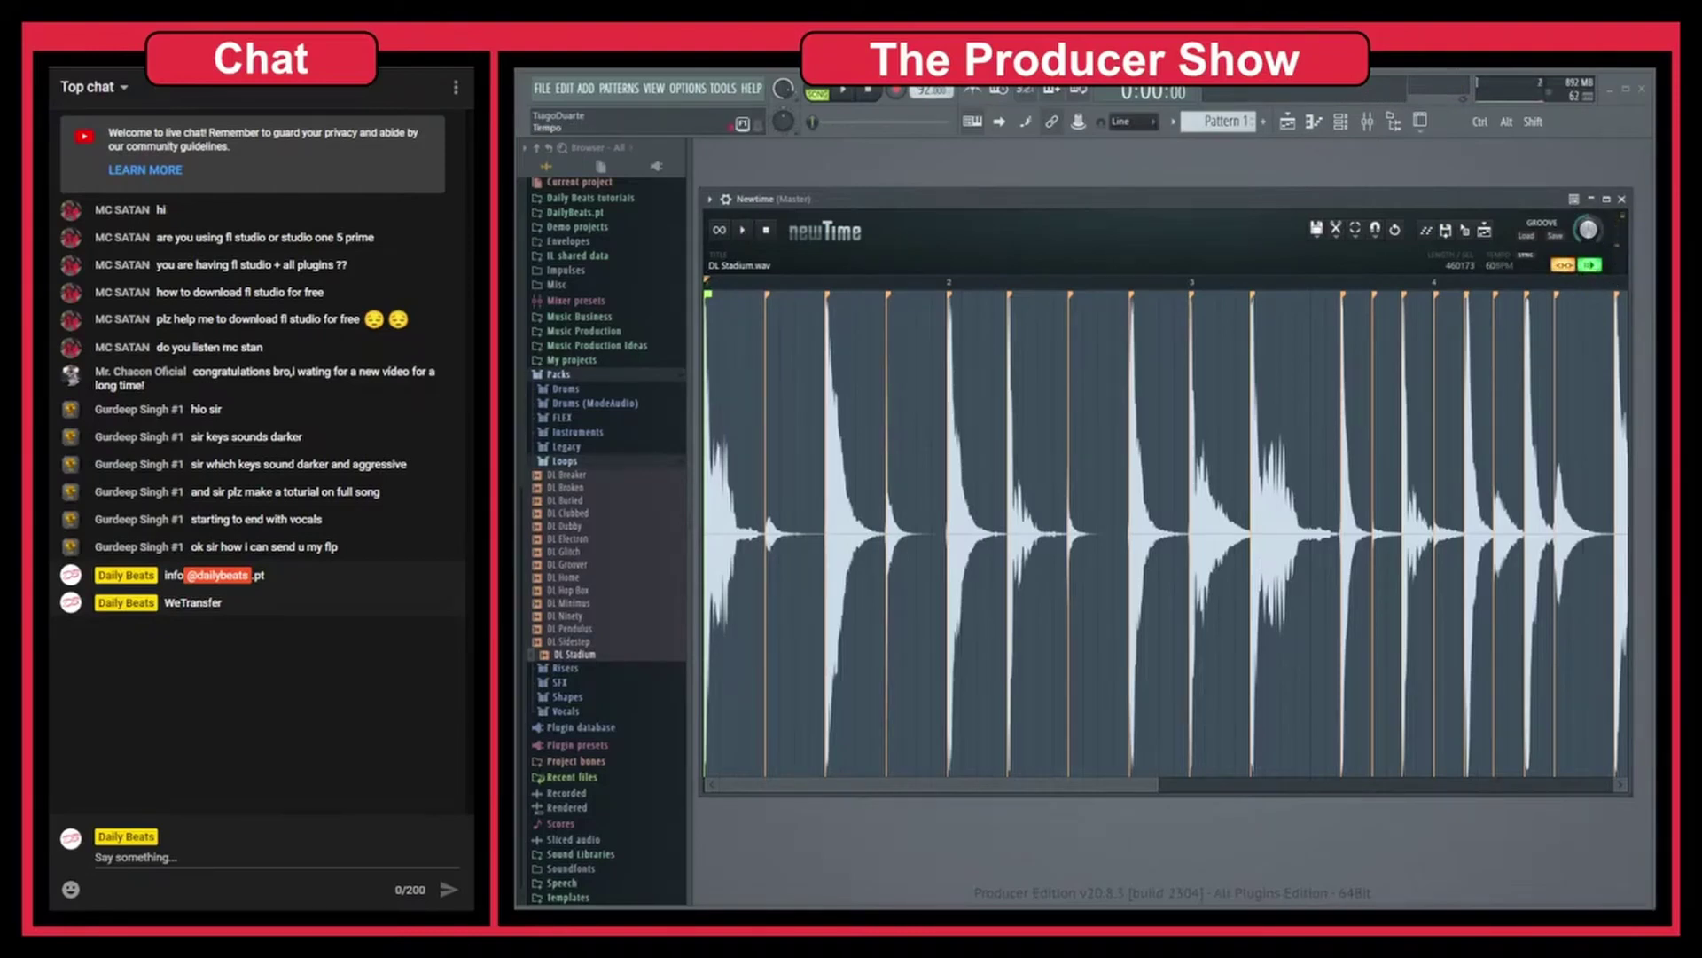
Set the project tempo to 97 BPM, restretch all channels and preview the loop.
{"action": "left_click_drag", "start_coordinate": [918, 91], "coordinate": [918, 89]}
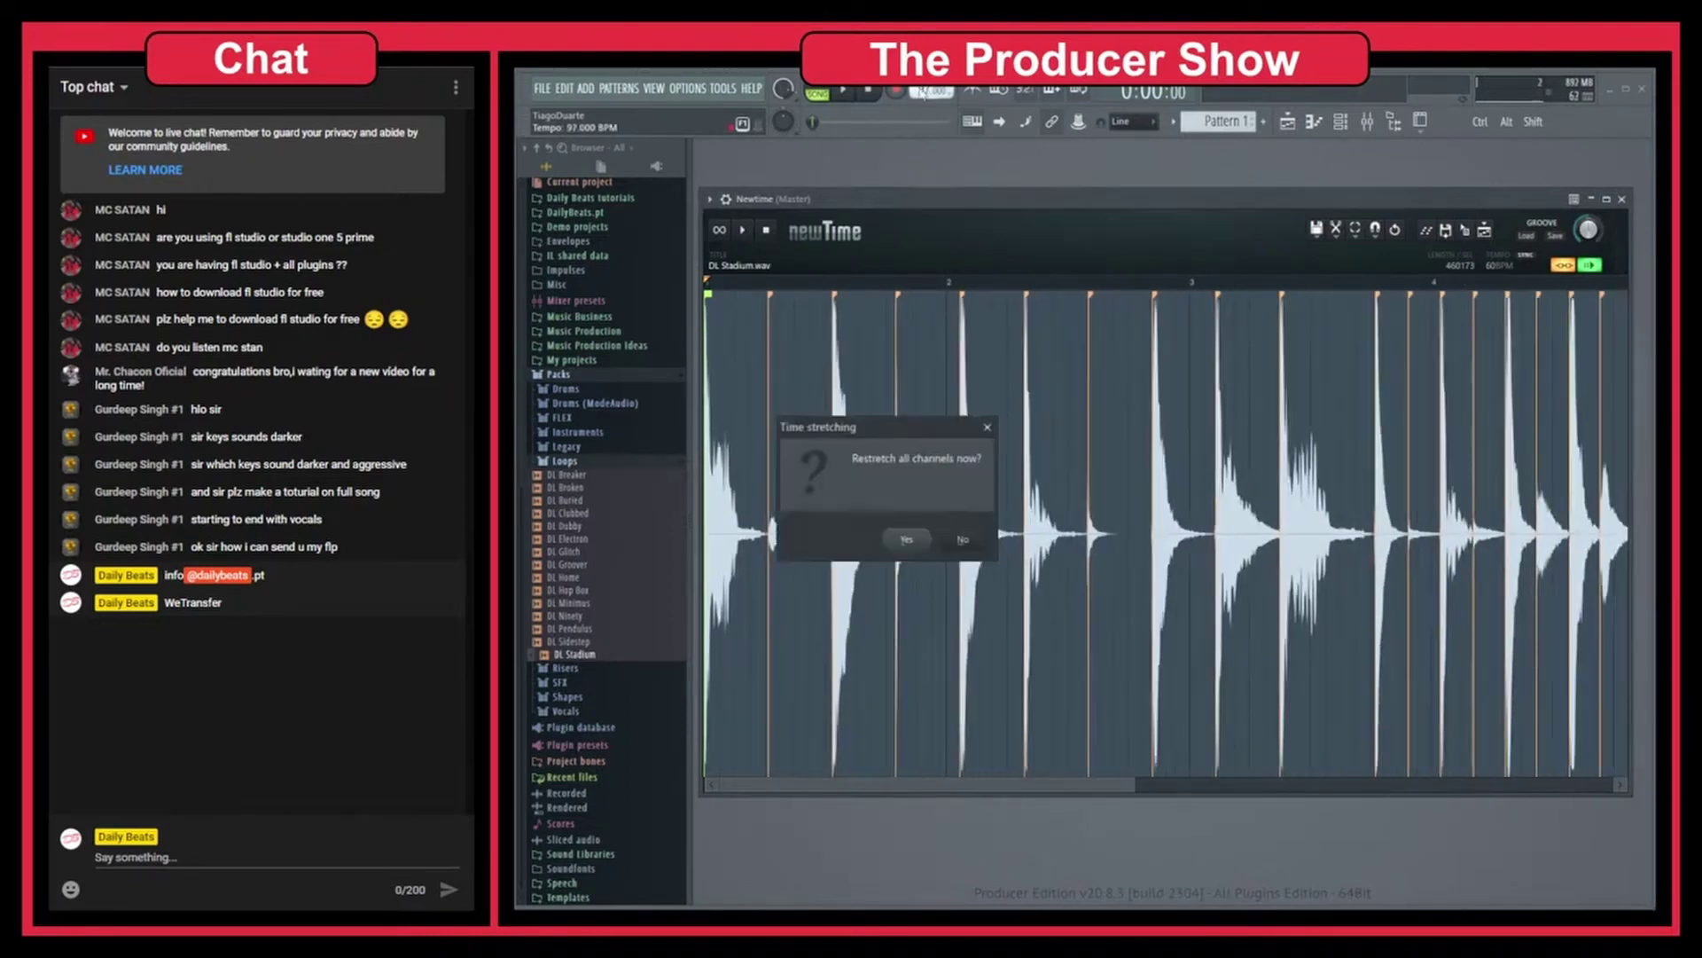
{"action": "left_click", "coordinate": [906, 538]}
{"action": "key", "text": "space"}
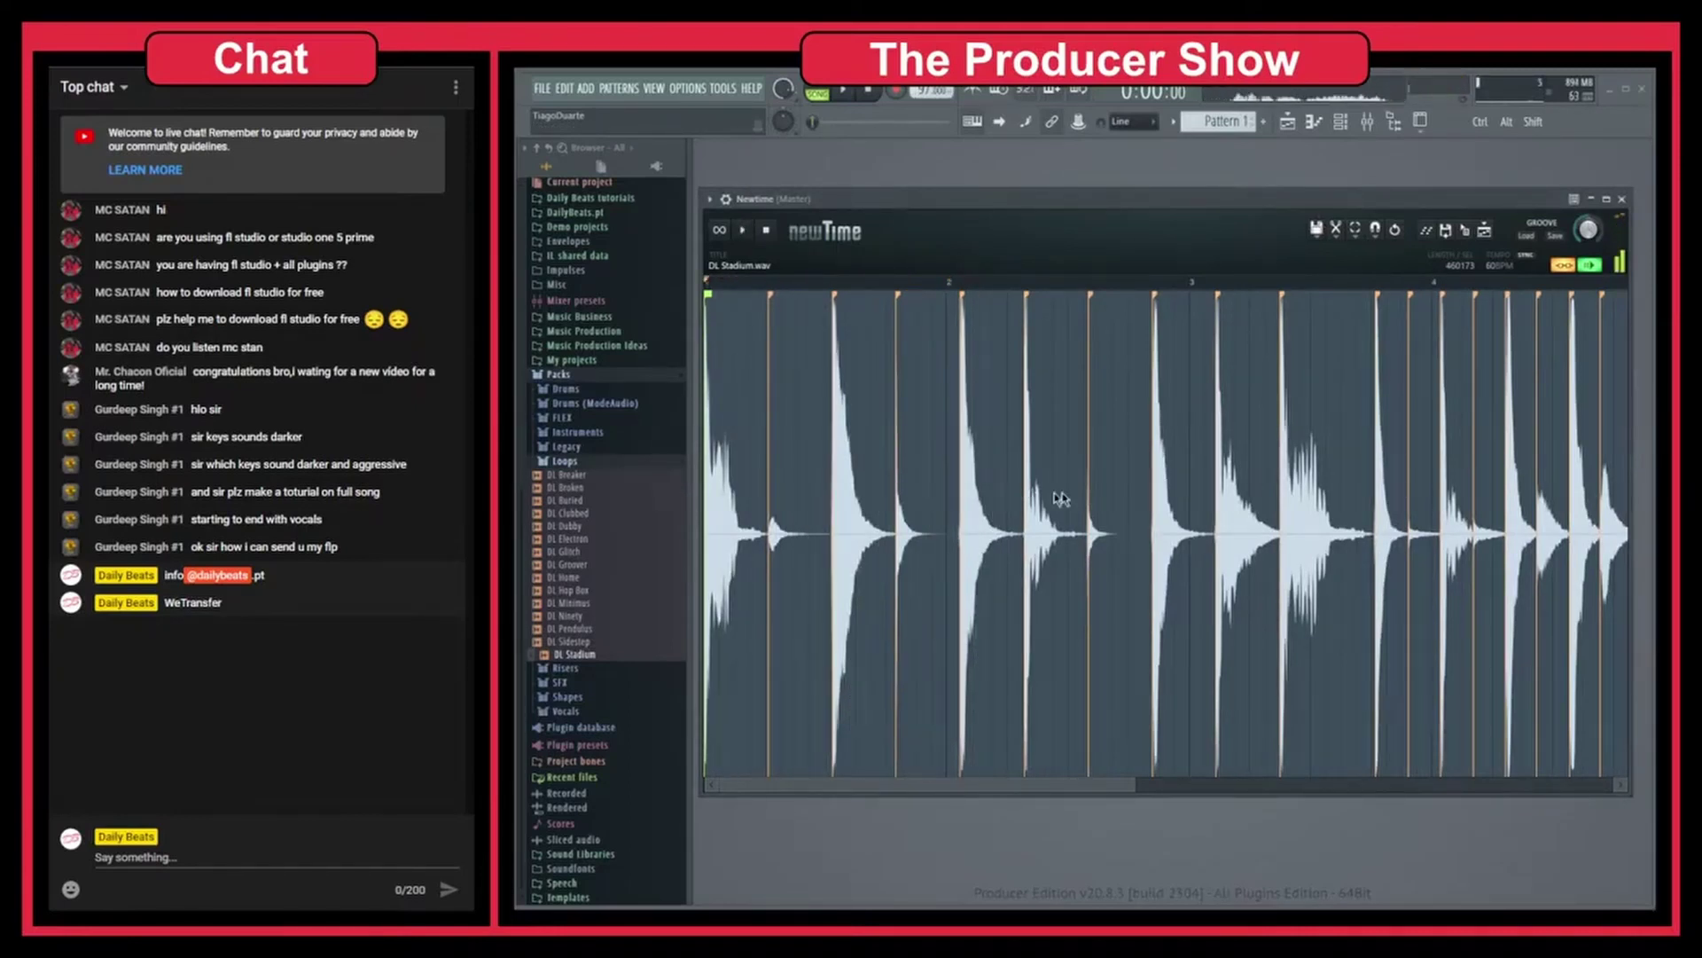
{"action": "key", "text": "space"}
Compress the whole loop so that its end falls on the bar 3 line.
{"action": "scroll", "coordinate": [1119, 493], "scroll_direction": "down", "scroll_amount": 1}
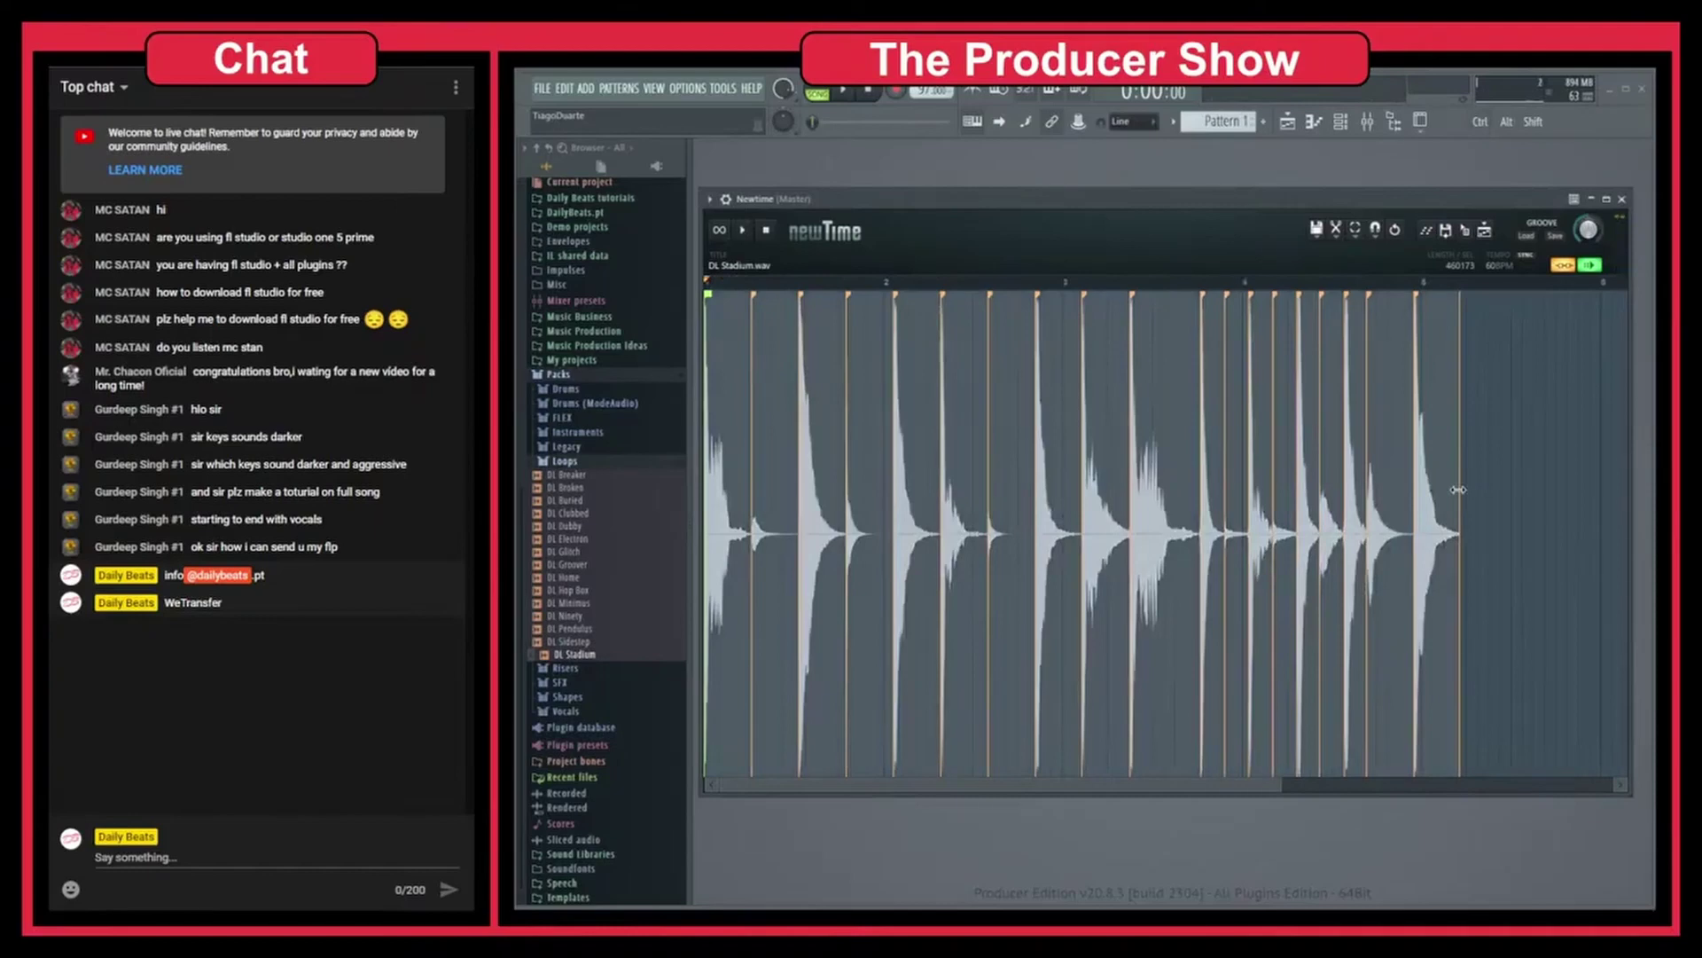
{"action": "left_click_drag", "start_coordinate": [1463, 497], "coordinate": [1064, 496]}
{"action": "left_click", "coordinate": [1220, 470]}
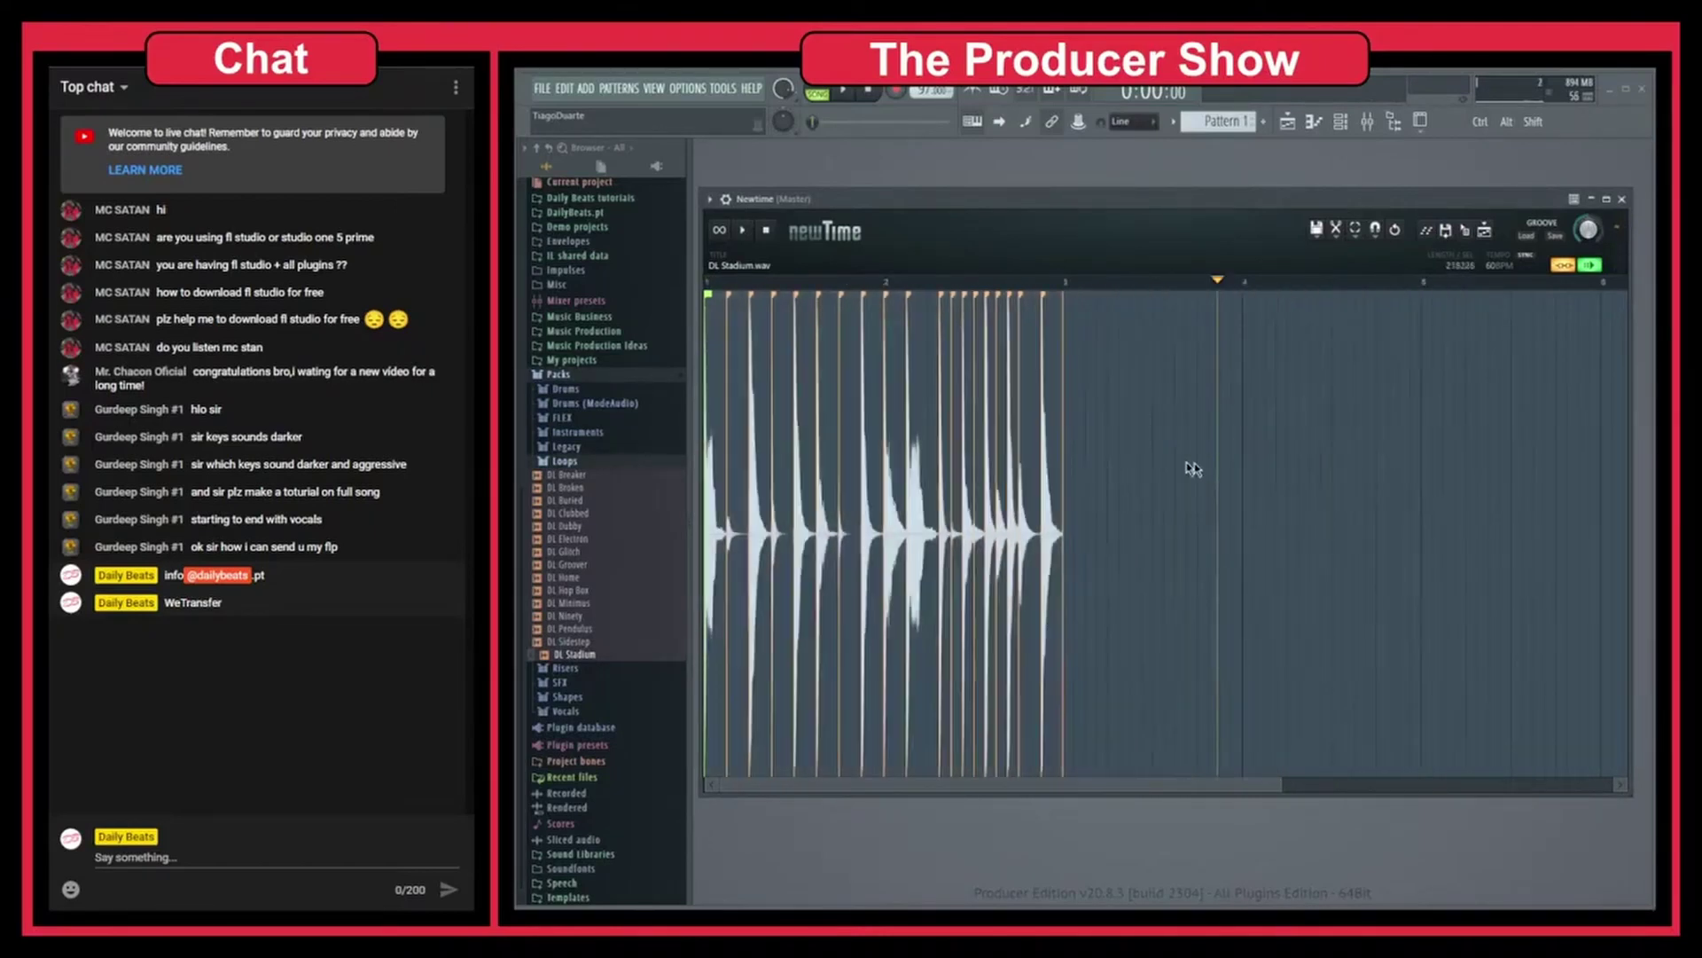
Preview the compressed loop, turning Slave playback to host off and loop playback on.
{"action": "key", "text": "space"}
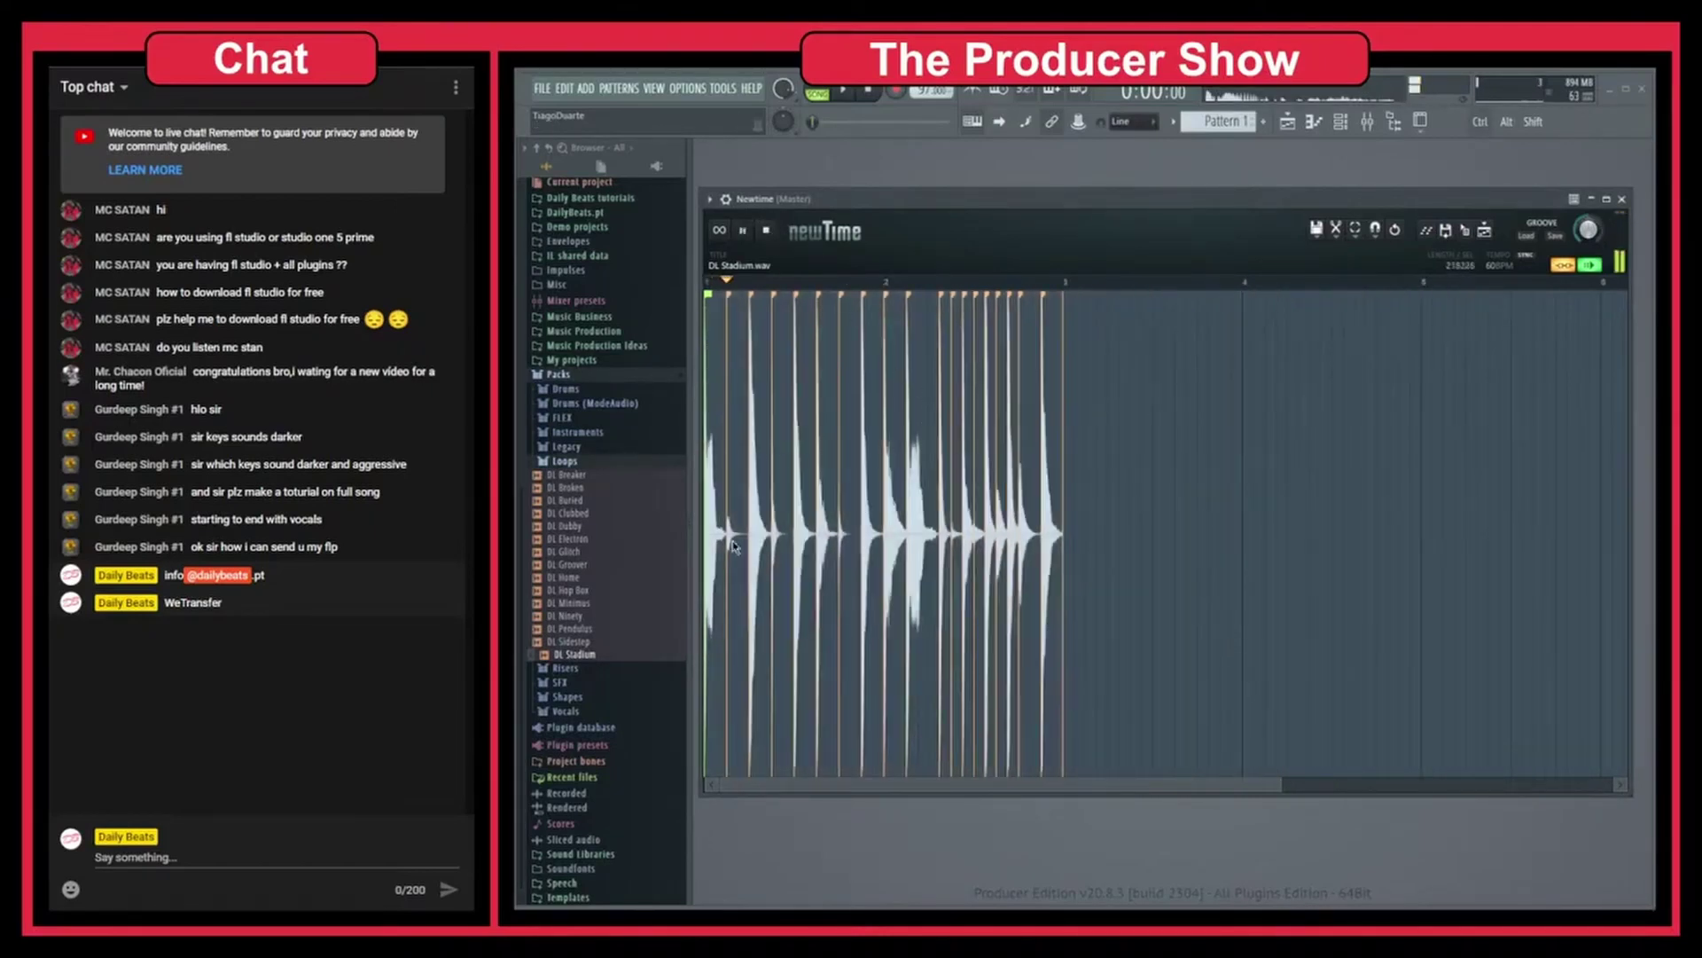
{"action": "scroll", "coordinate": [849, 601], "scroll_direction": "up", "scroll_amount": 4}
{"action": "scroll", "coordinate": [848, 601], "scroll_direction": "down", "scroll_amount": 4}
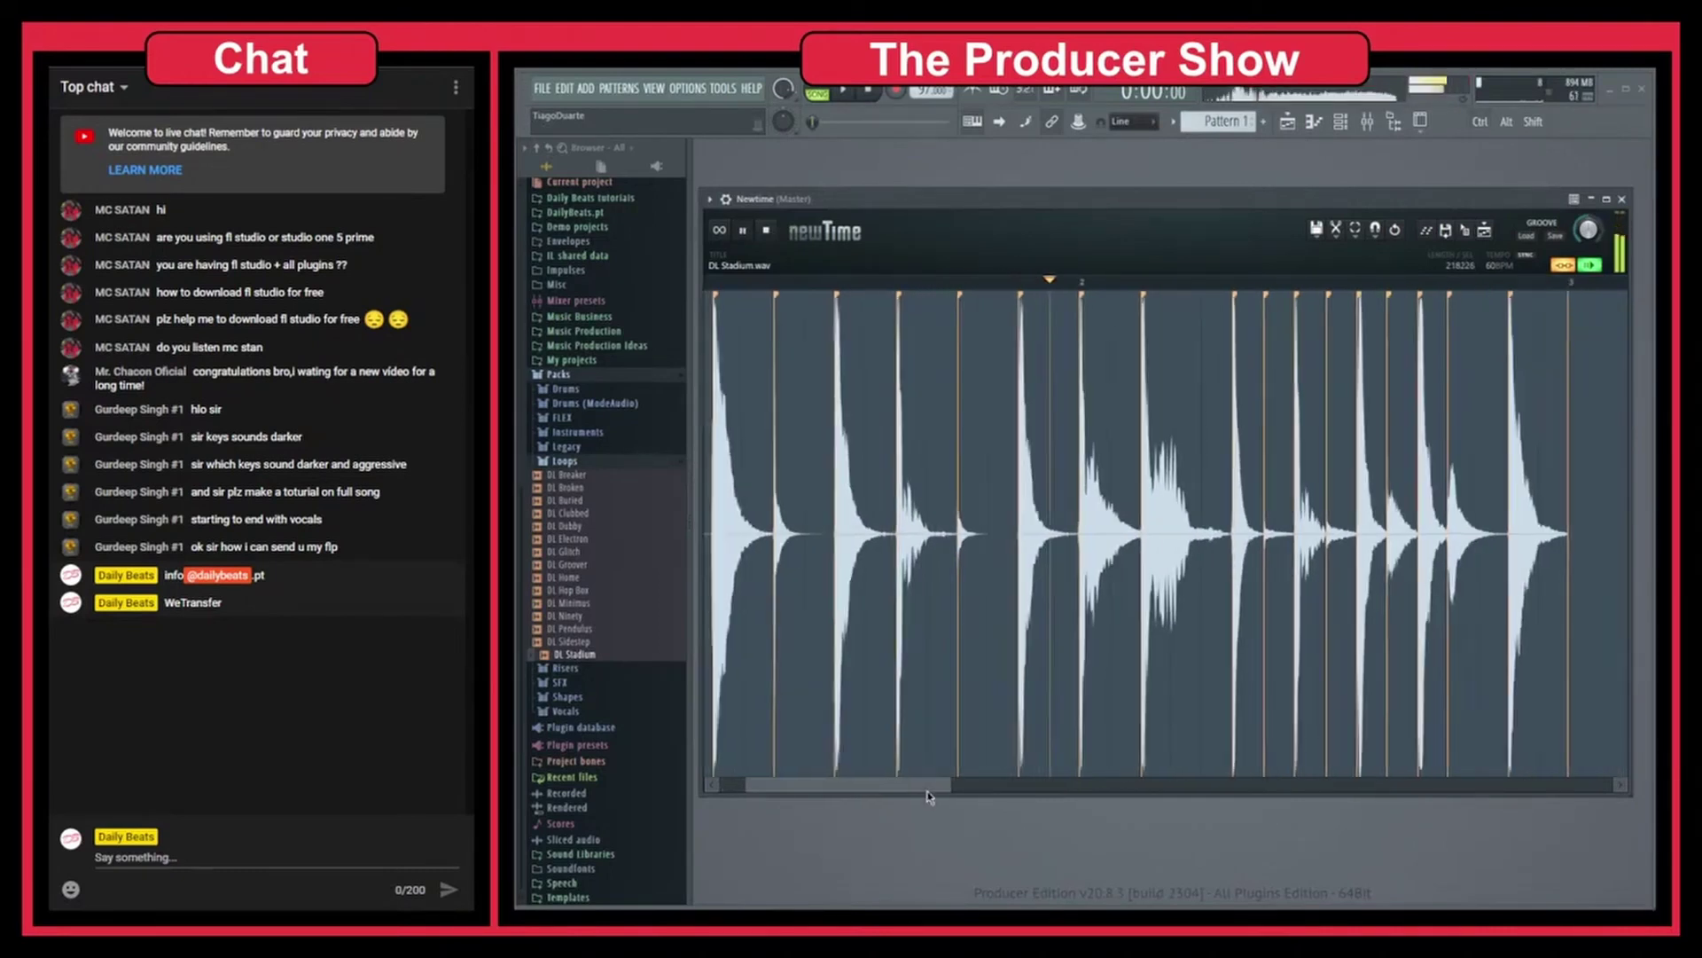
{"action": "scroll", "coordinate": [897, 672], "scroll_direction": "down", "scroll_amount": 2}
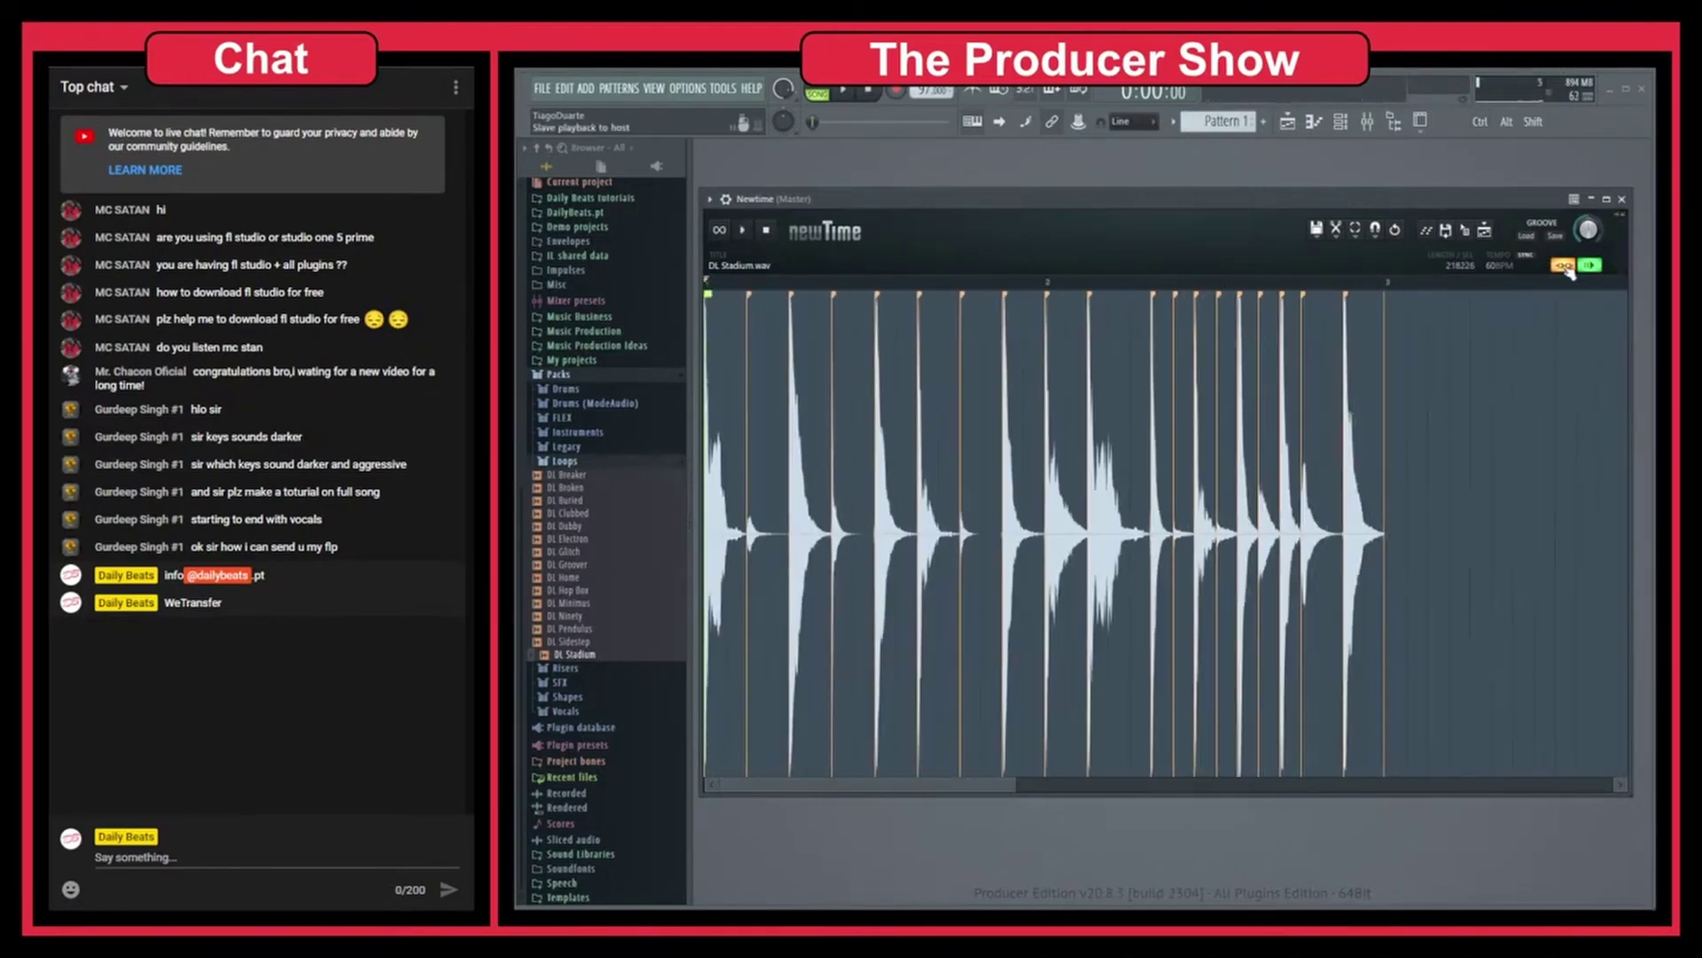
{"action": "left_click", "coordinate": [745, 232]}
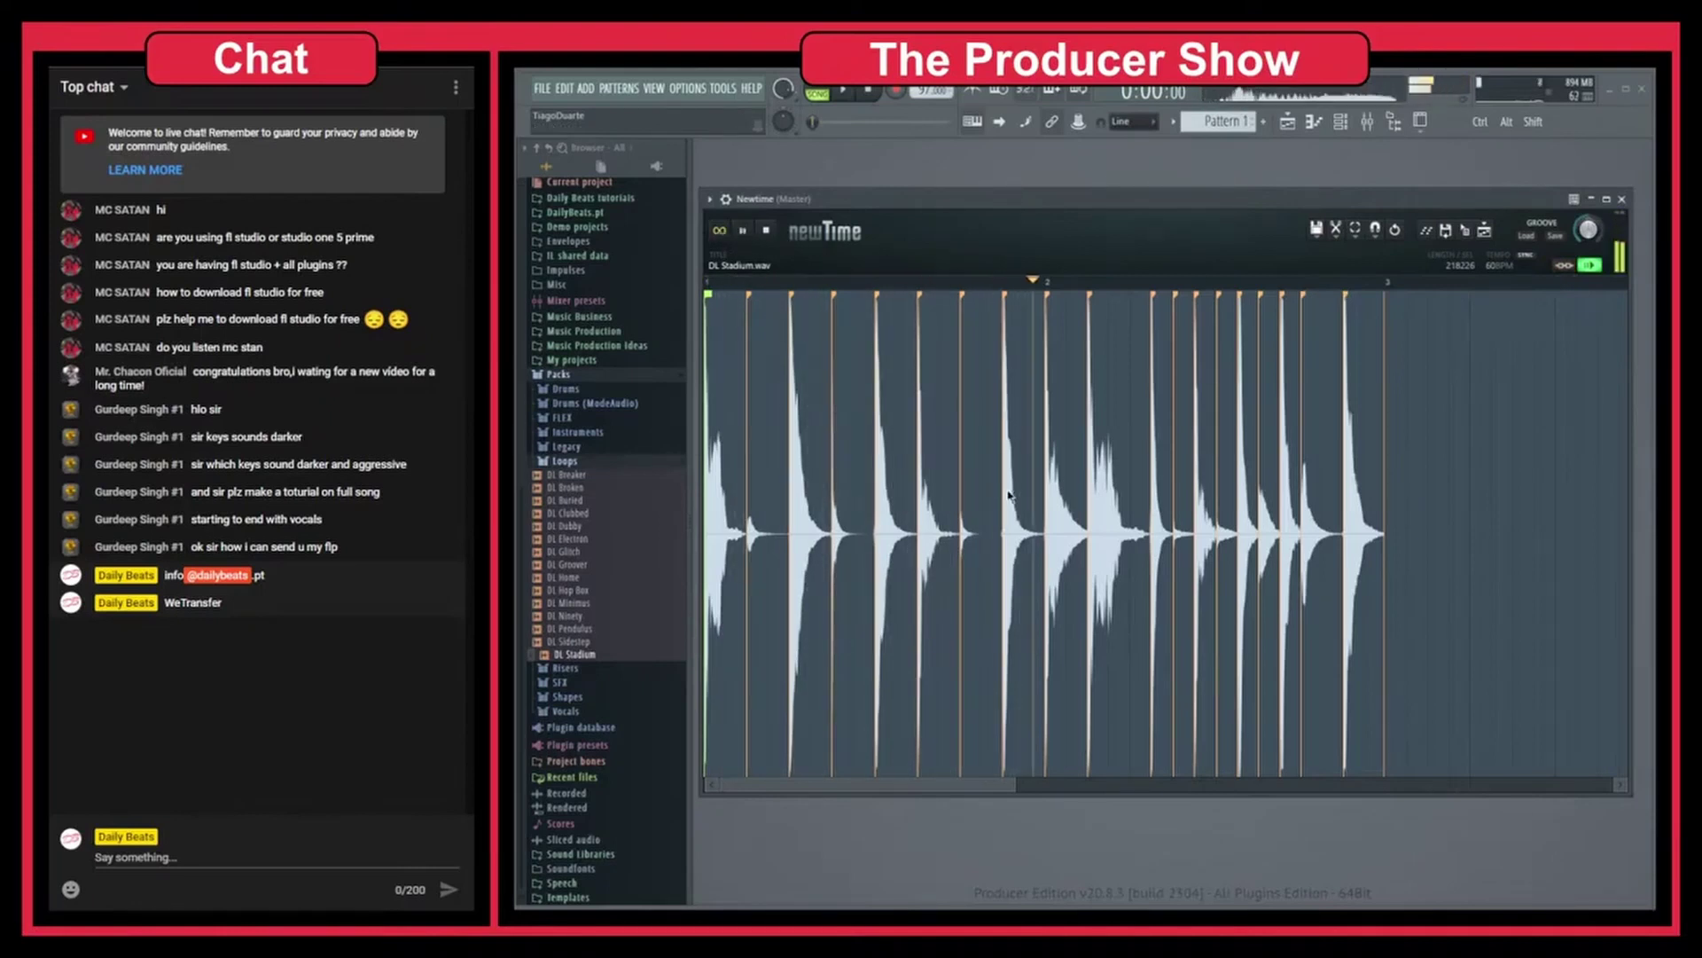
{"action": "key", "text": "space"}
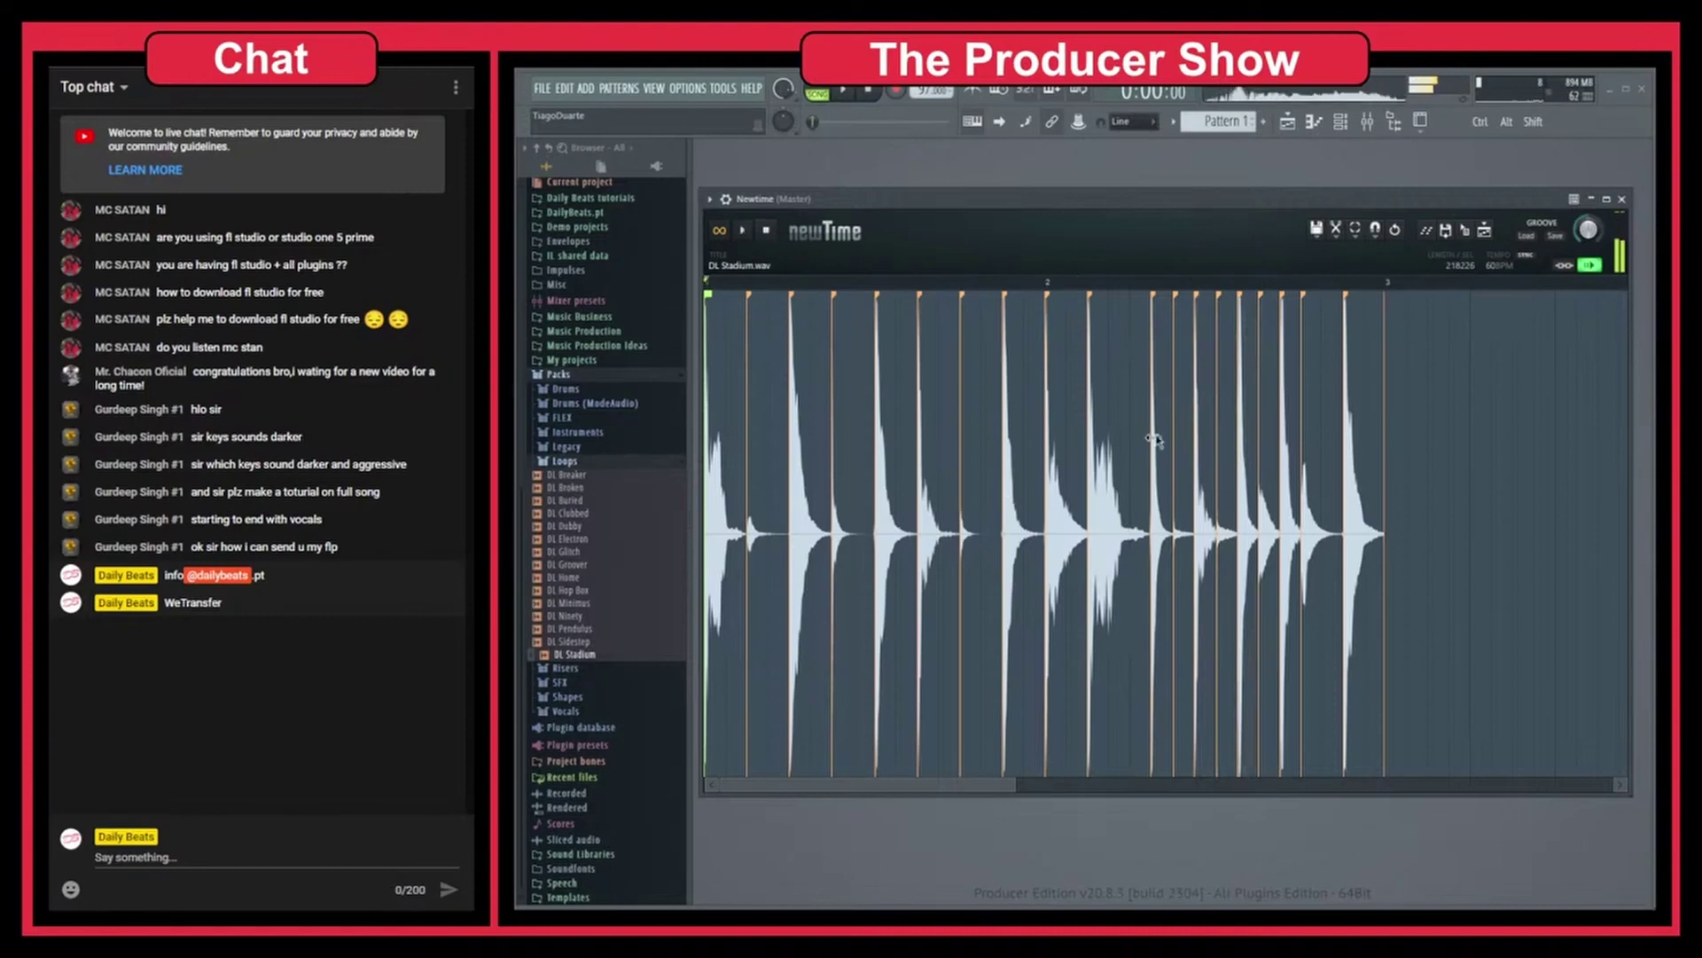
Try the slightly late hit on bar 2's second beat one step earlier, play the loop, and return the marker.
{"action": "left_click_drag", "start_coordinate": [1152, 326], "coordinate": [1134, 325]}
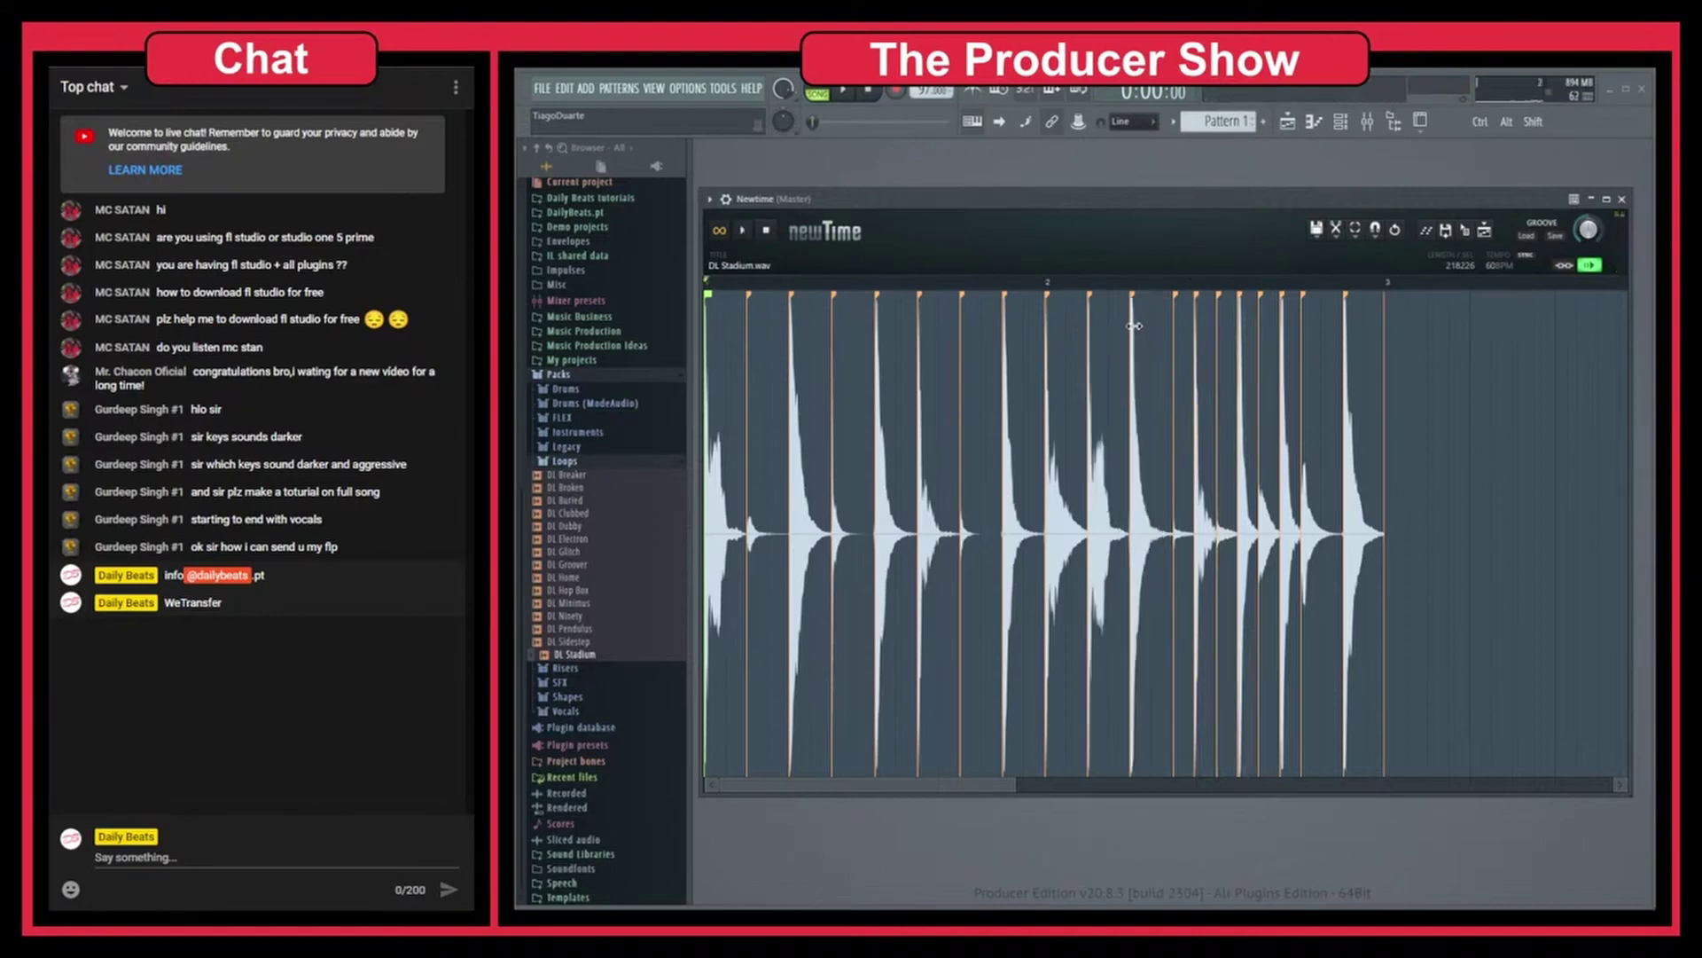
{"action": "key", "text": "space"}
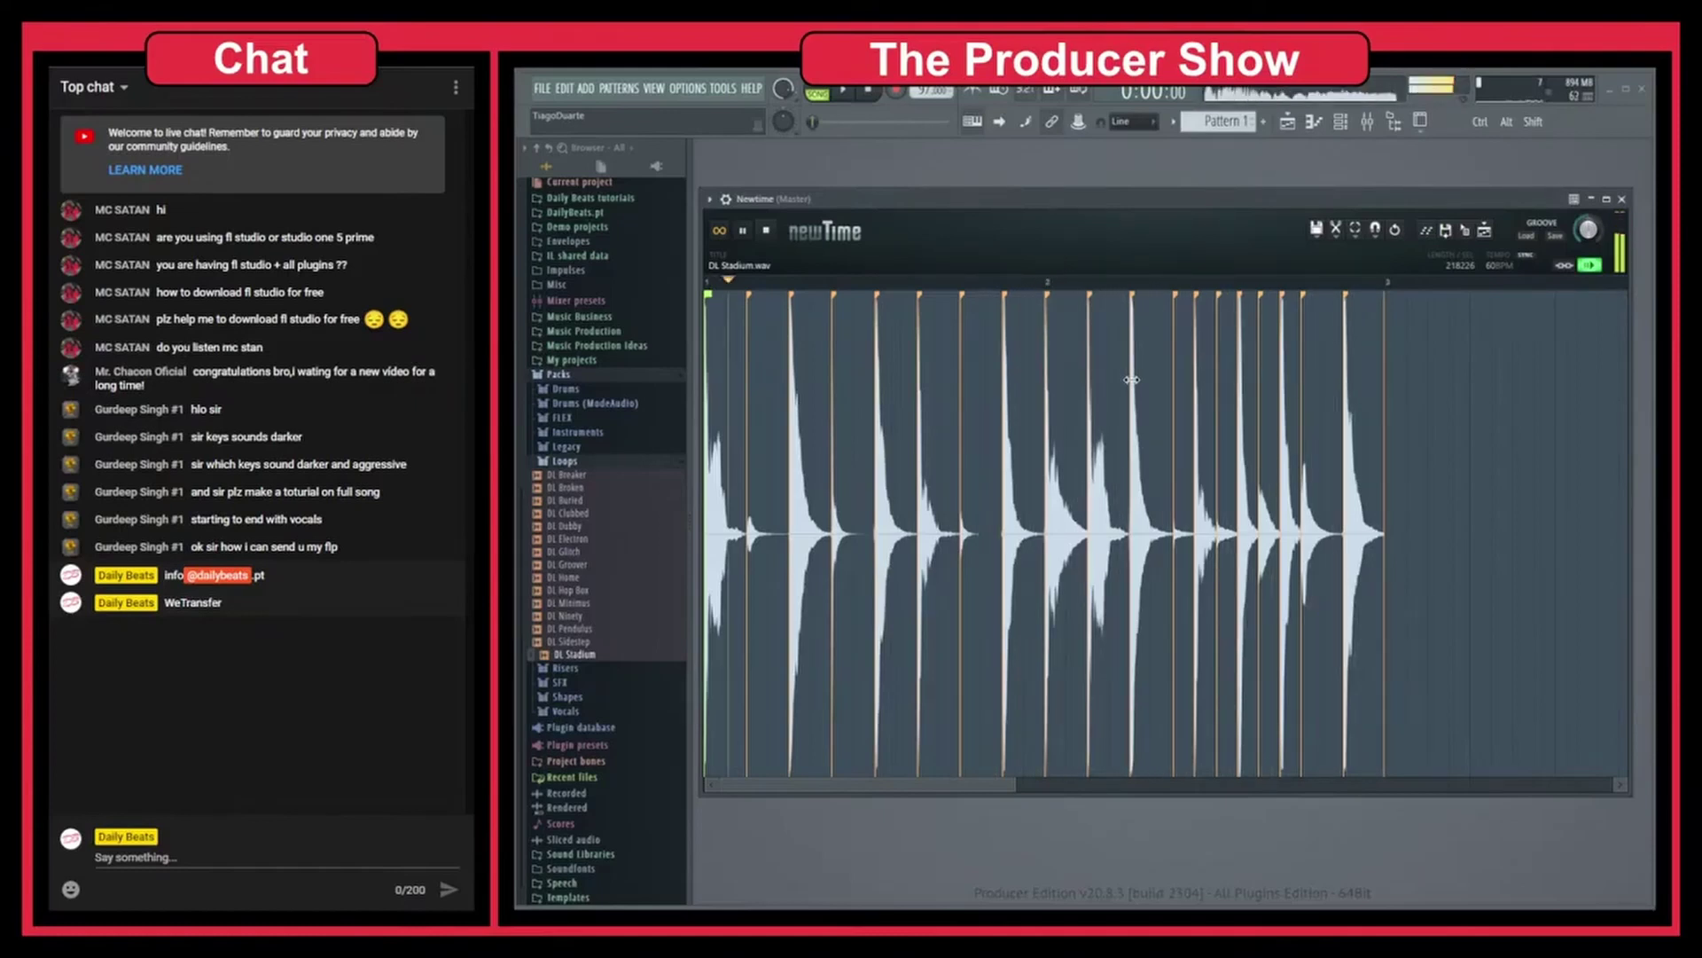
{"action": "key", "text": "space"}
{"action": "left_click_drag", "start_coordinate": [1131, 380], "coordinate": [1152, 382]}
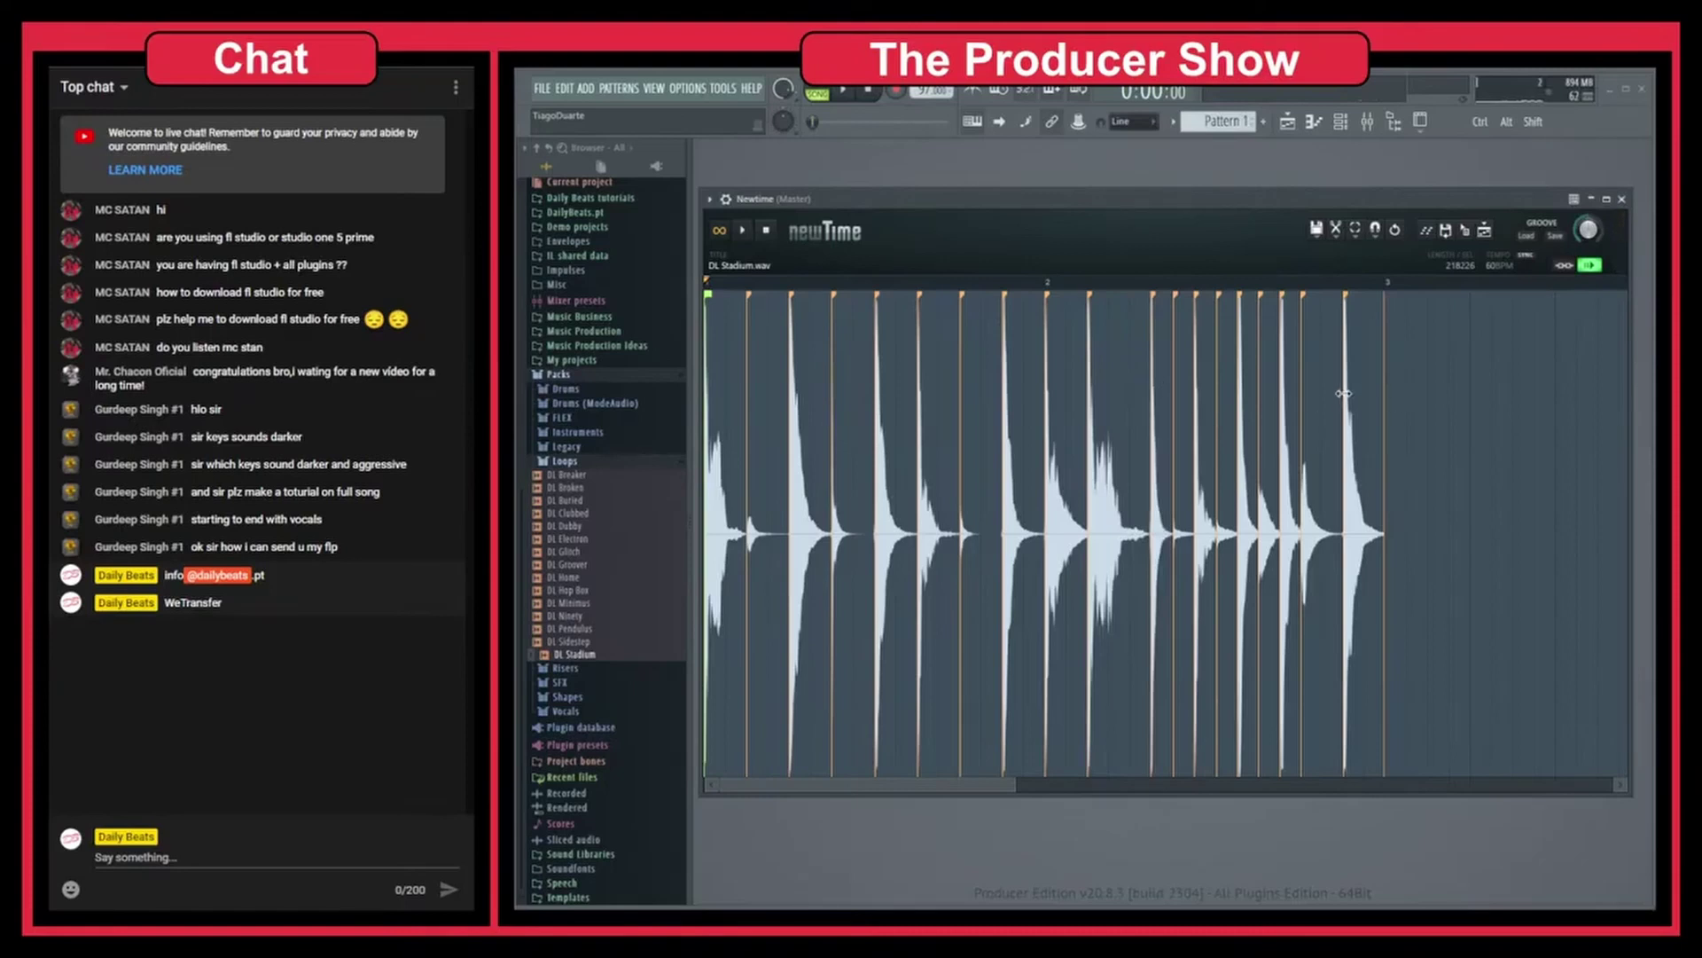
Move the warp marker of the last hit in bar 2 one step later and play the loop.
{"action": "left_click_drag", "start_coordinate": [1344, 392], "coordinate": [1365, 395]}
{"action": "key", "text": "space"}
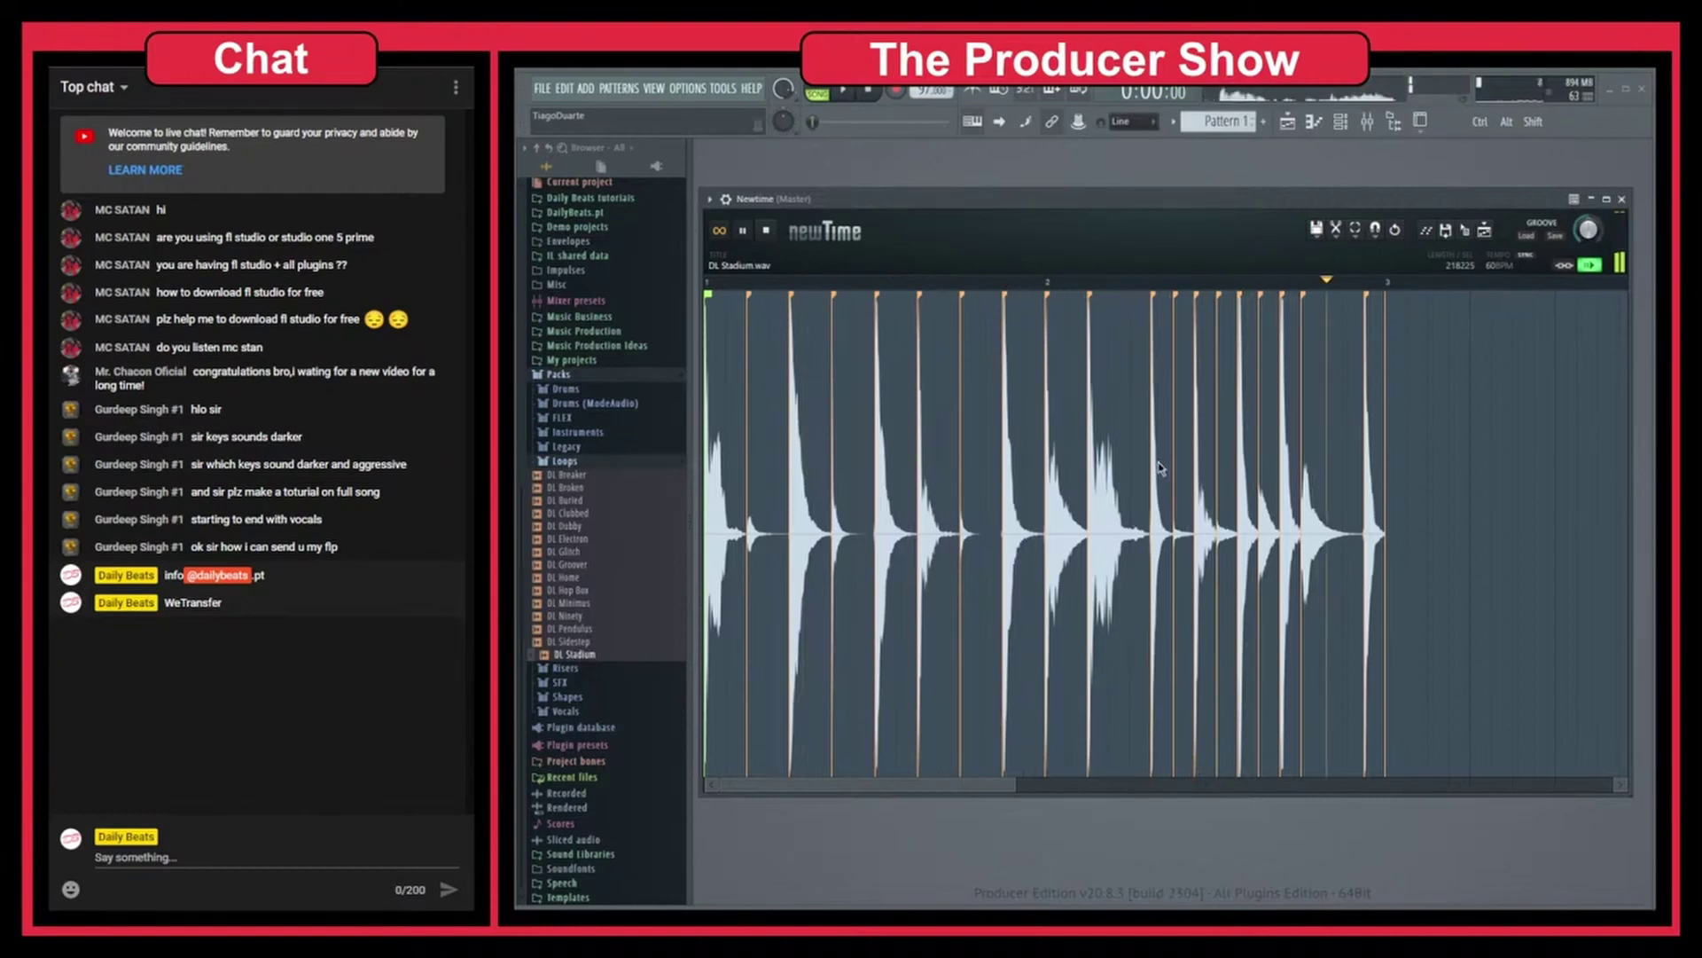
{"action": "key", "text": "space"}
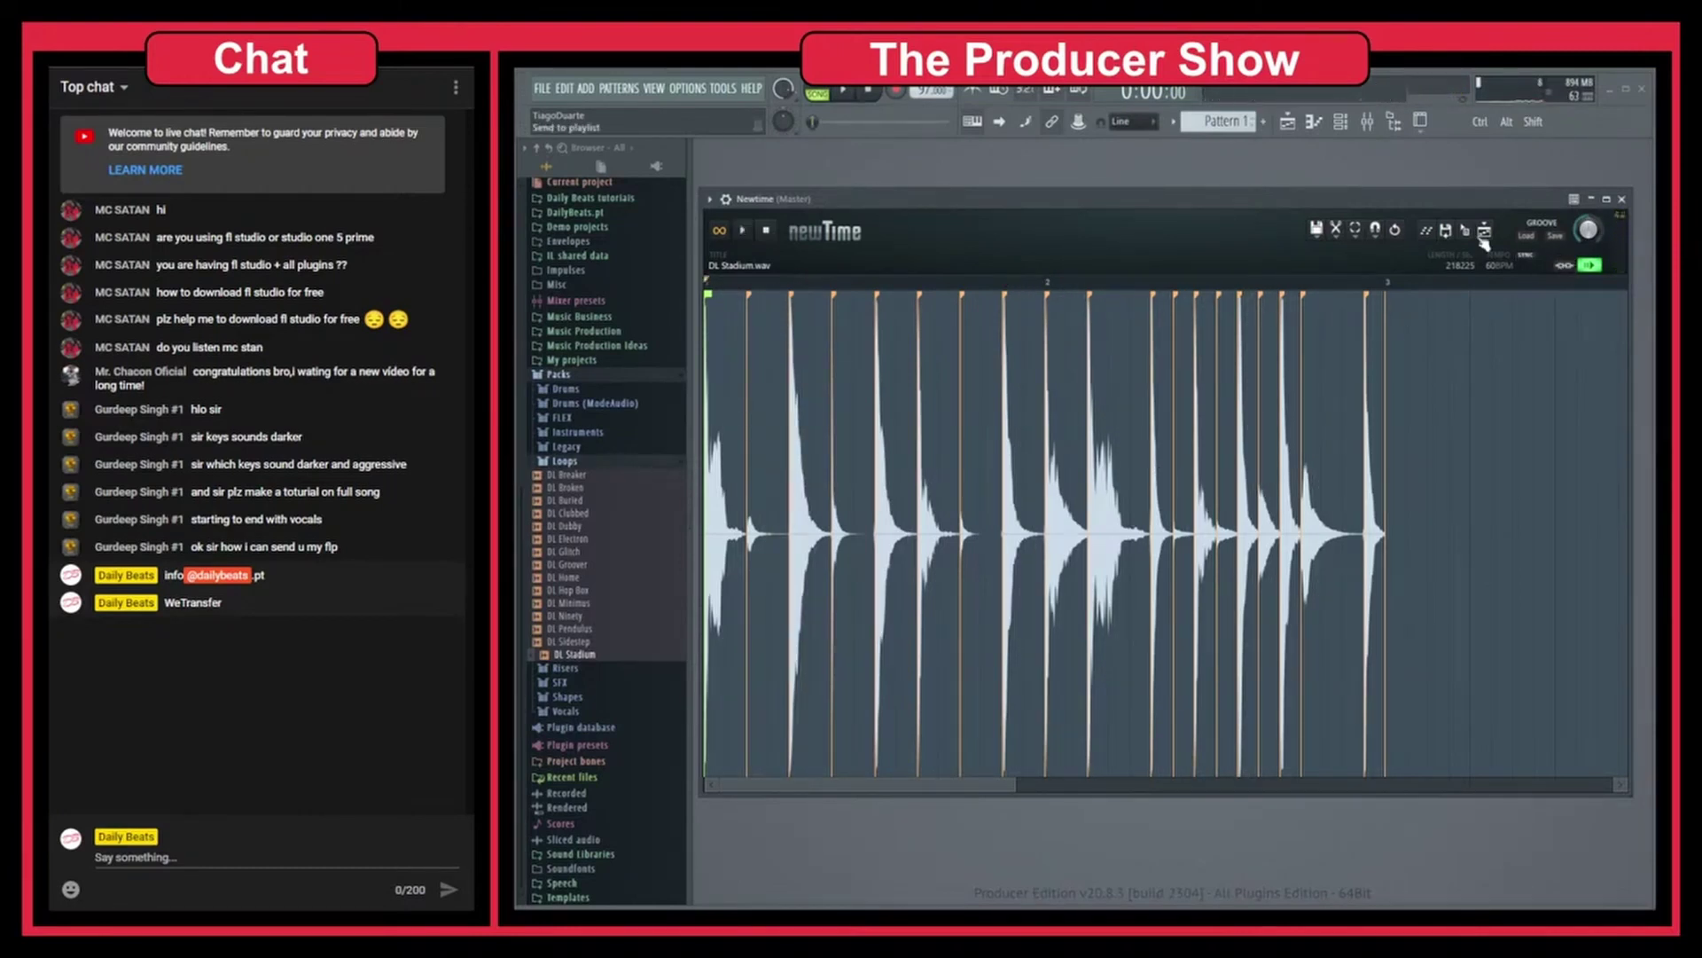
Place the warped loop on playlist Track 2 at bar 1, beneath the original, and move the minimised Newtime window below the playlist.
{"action": "left_click_drag", "start_coordinate": [1472, 238], "coordinate": [925, 269]}
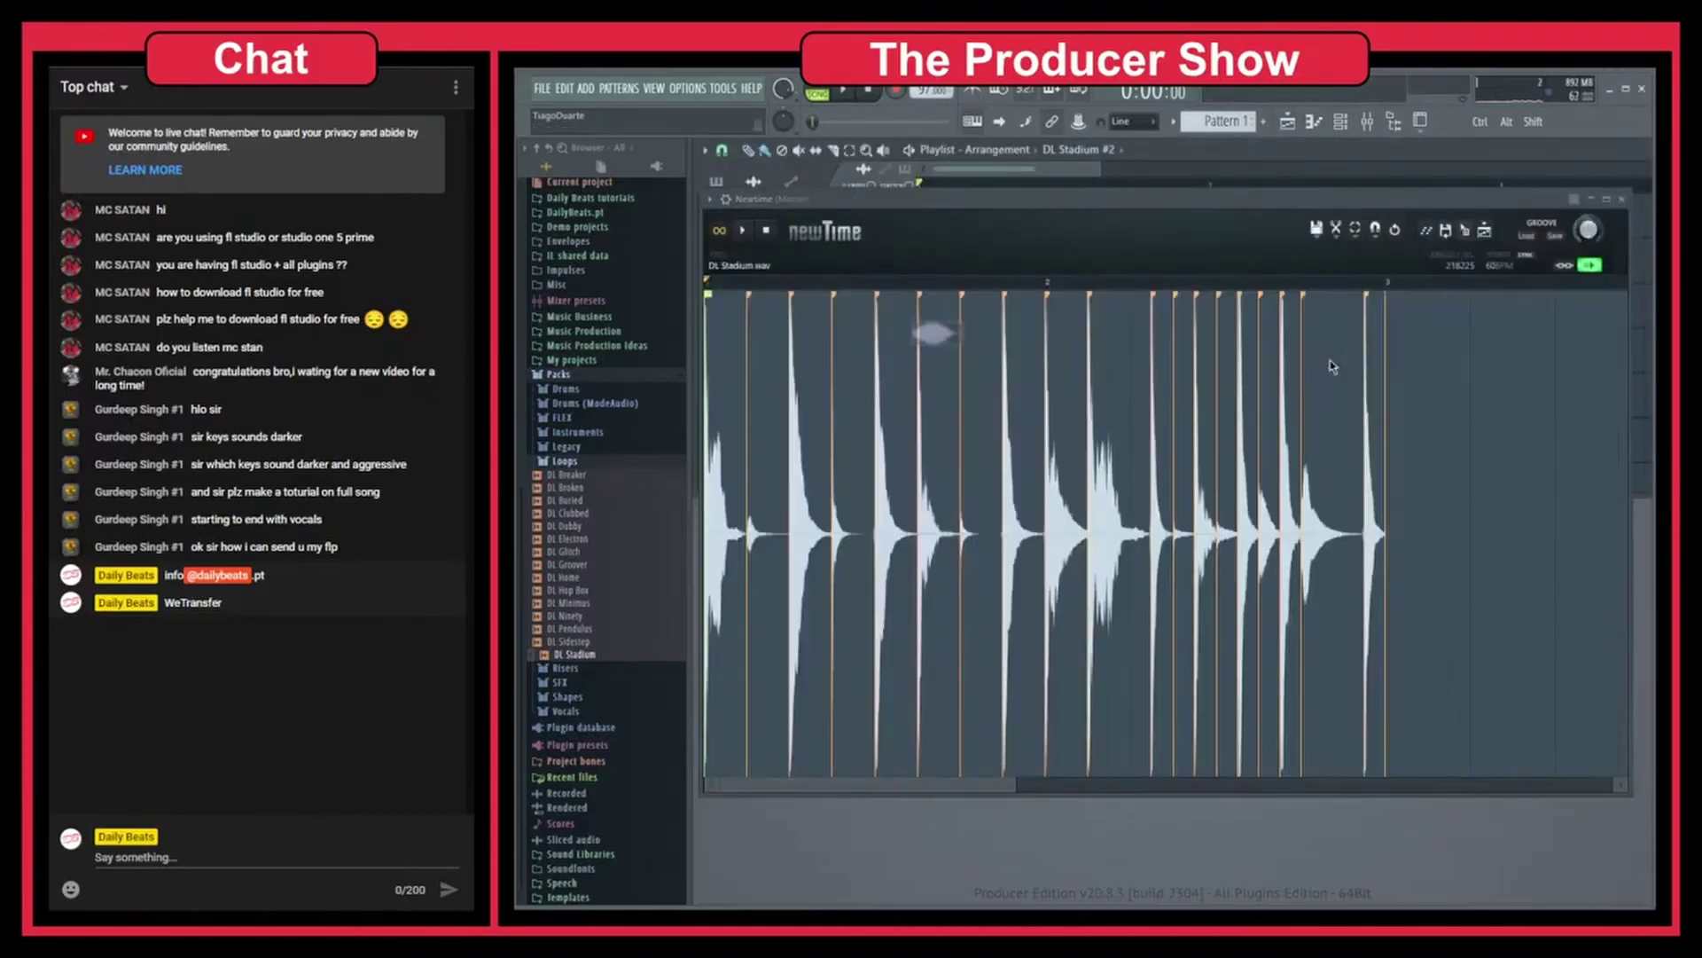
{"action": "left_click", "coordinate": [1592, 200]}
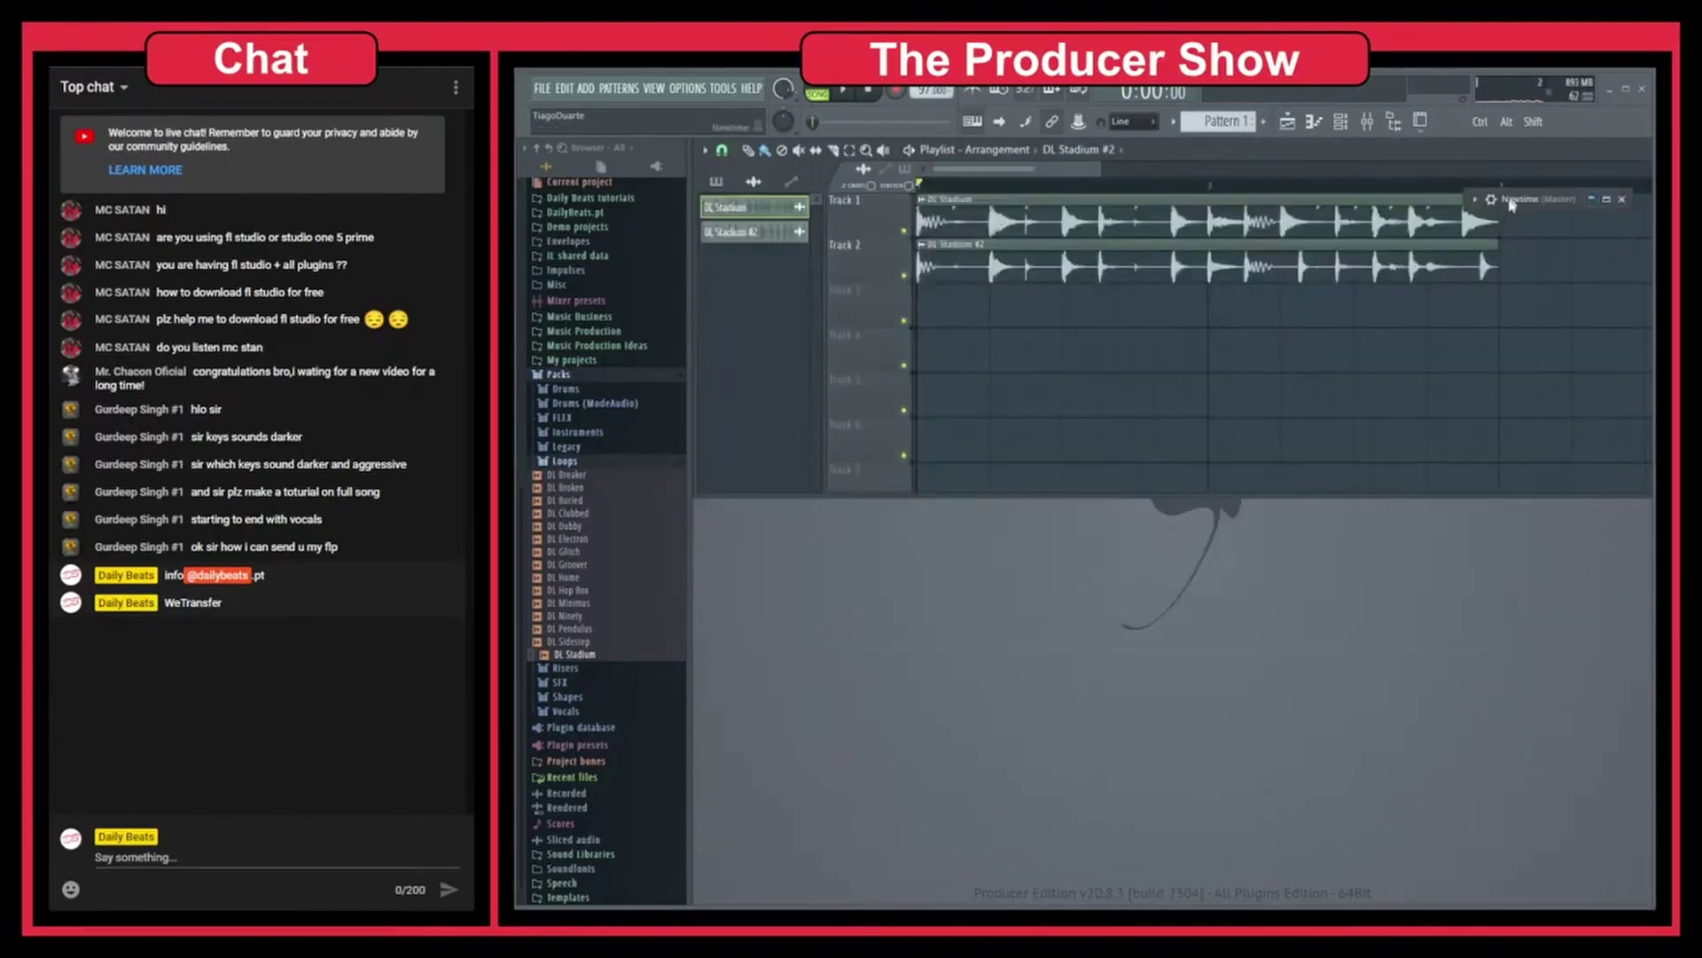
{"action": "left_click_drag", "start_coordinate": [1538, 200], "coordinate": [1411, 771]}
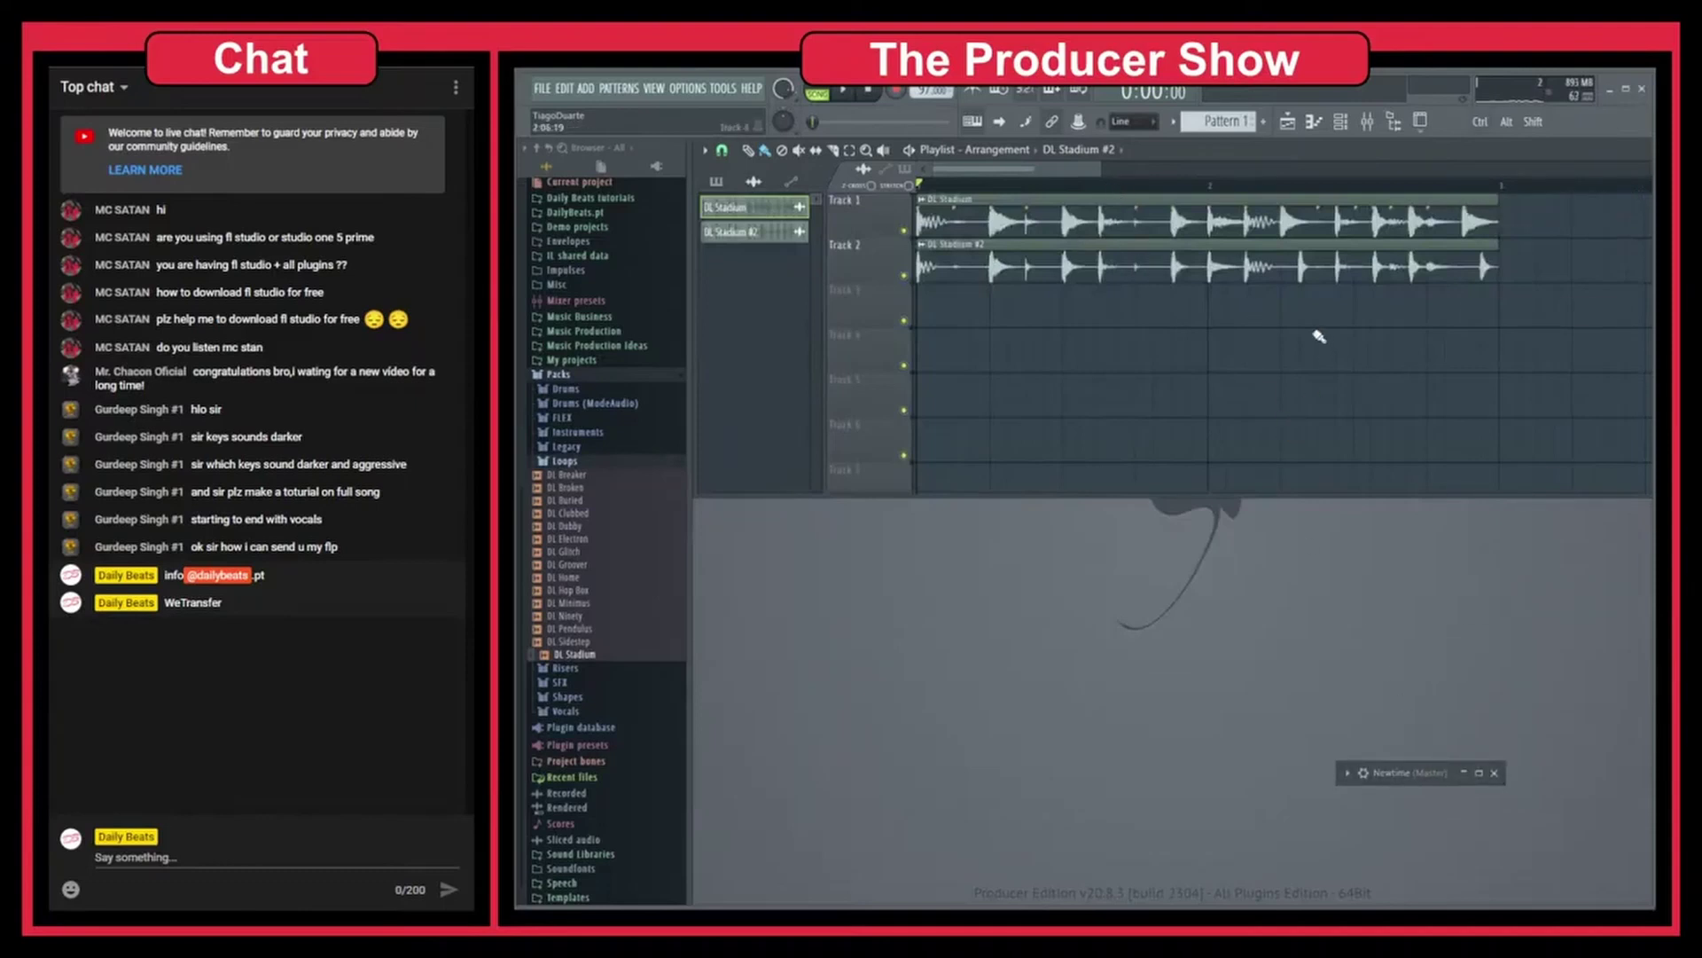
{"action": "scroll", "coordinate": [1205, 257], "scroll_direction": "up", "scroll_amount": 4}
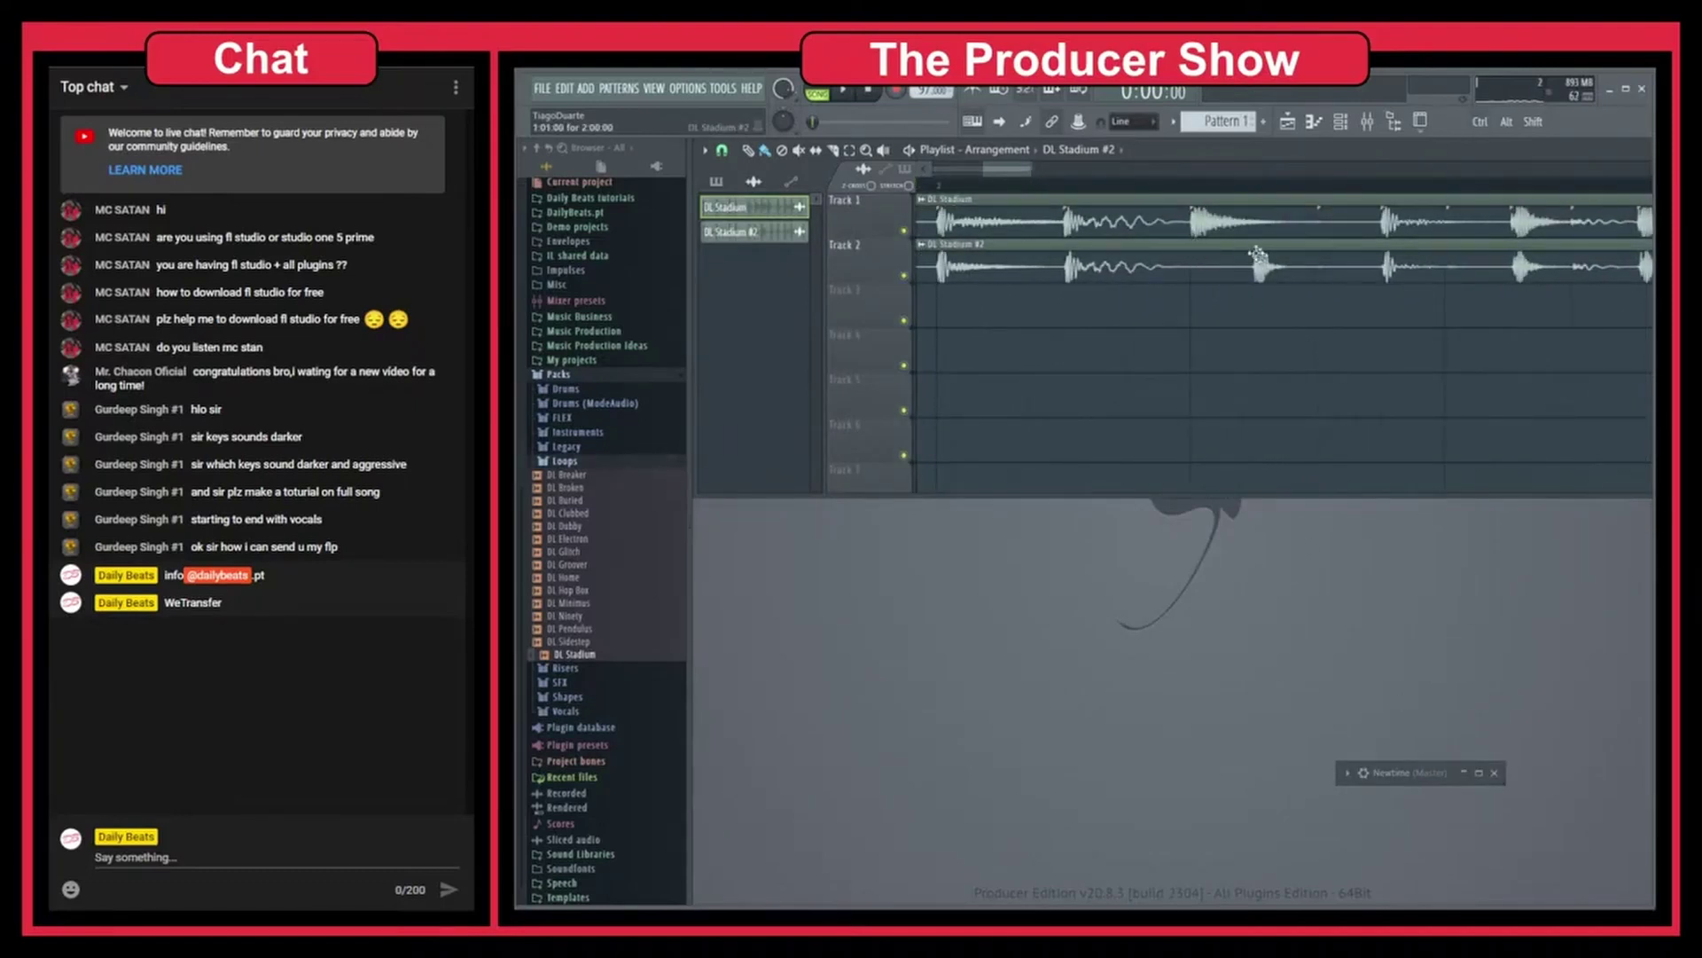
Compare the original and warped DL Stadium clips along their full length, and restore the minimised Newtime editor as a floating window over the playlist.
{"action": "scroll", "coordinate": [1295, 284], "scroll_direction": "down", "scroll_amount": 3}
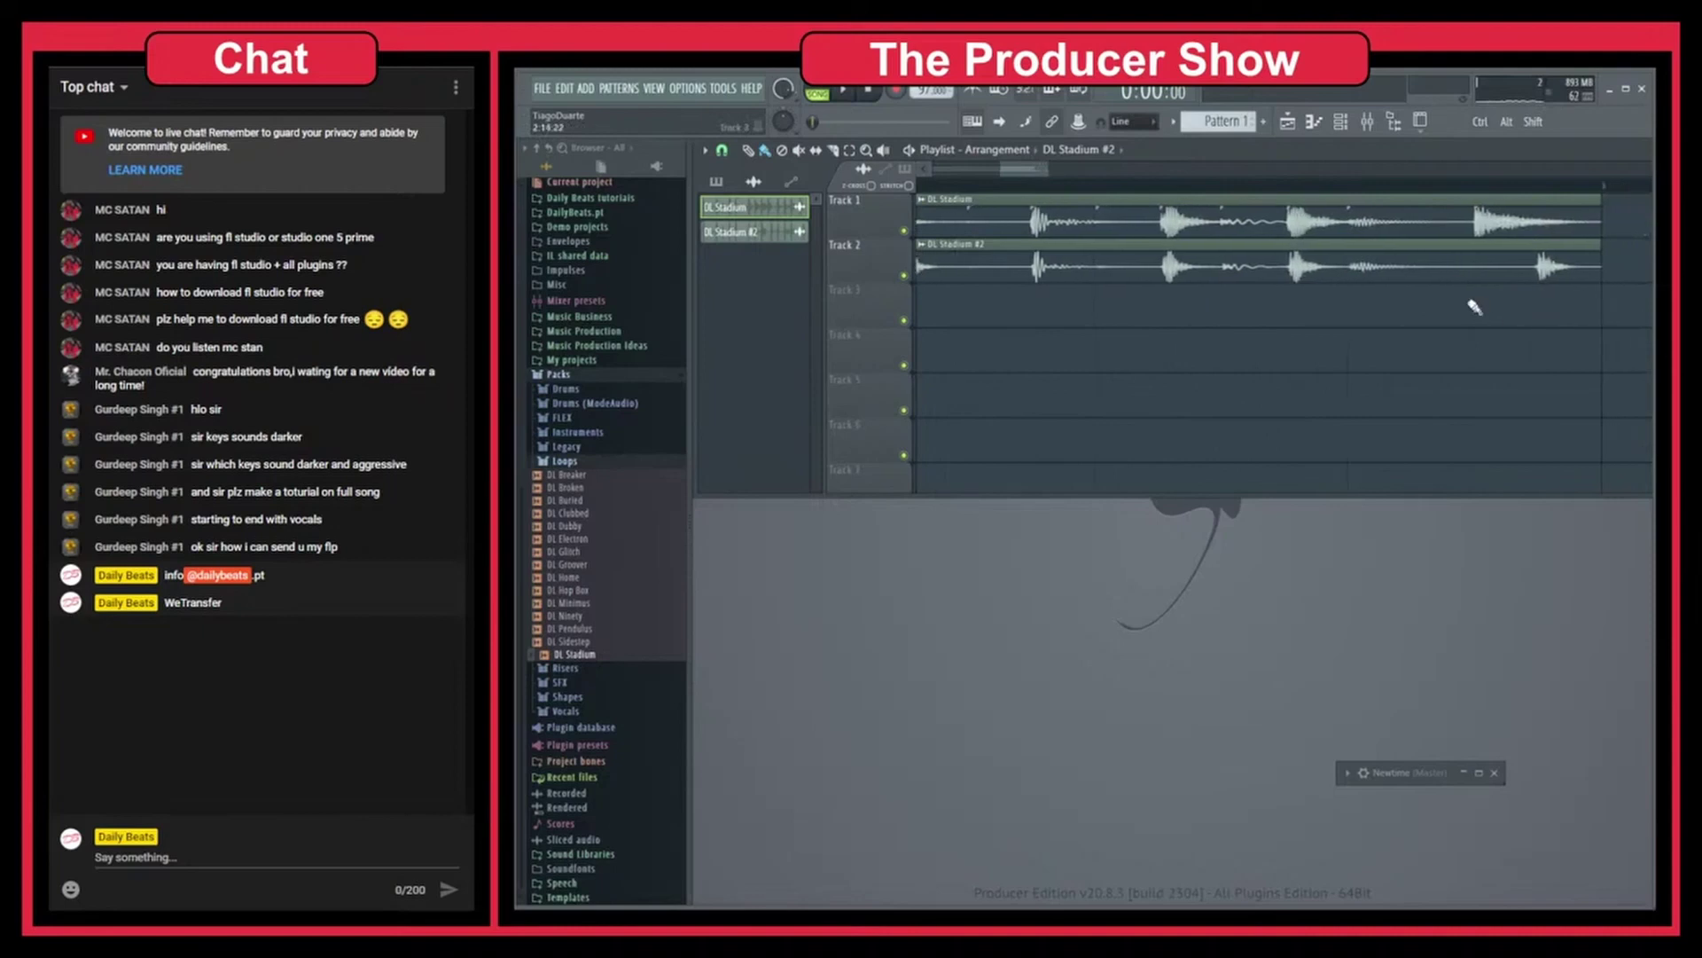
{"action": "scroll", "coordinate": [1423, 344], "scroll_direction": "down", "scroll_amount": 4}
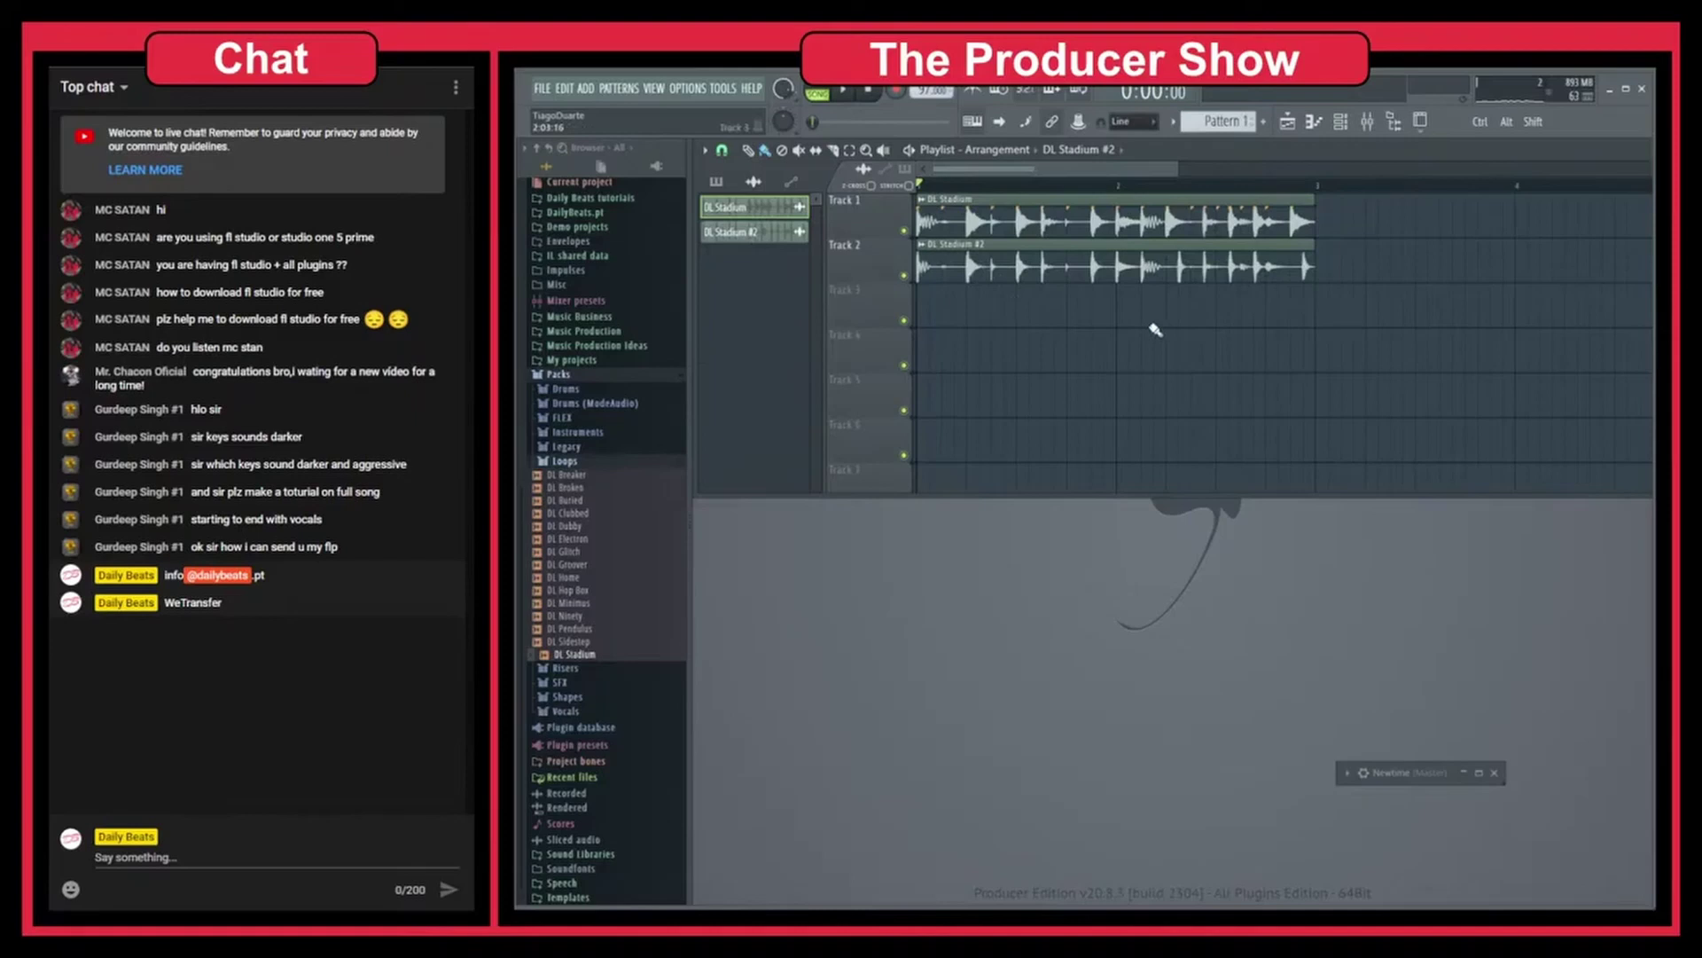
{"action": "left_click_drag", "start_coordinate": [1394, 773], "coordinate": [1333, 484]}
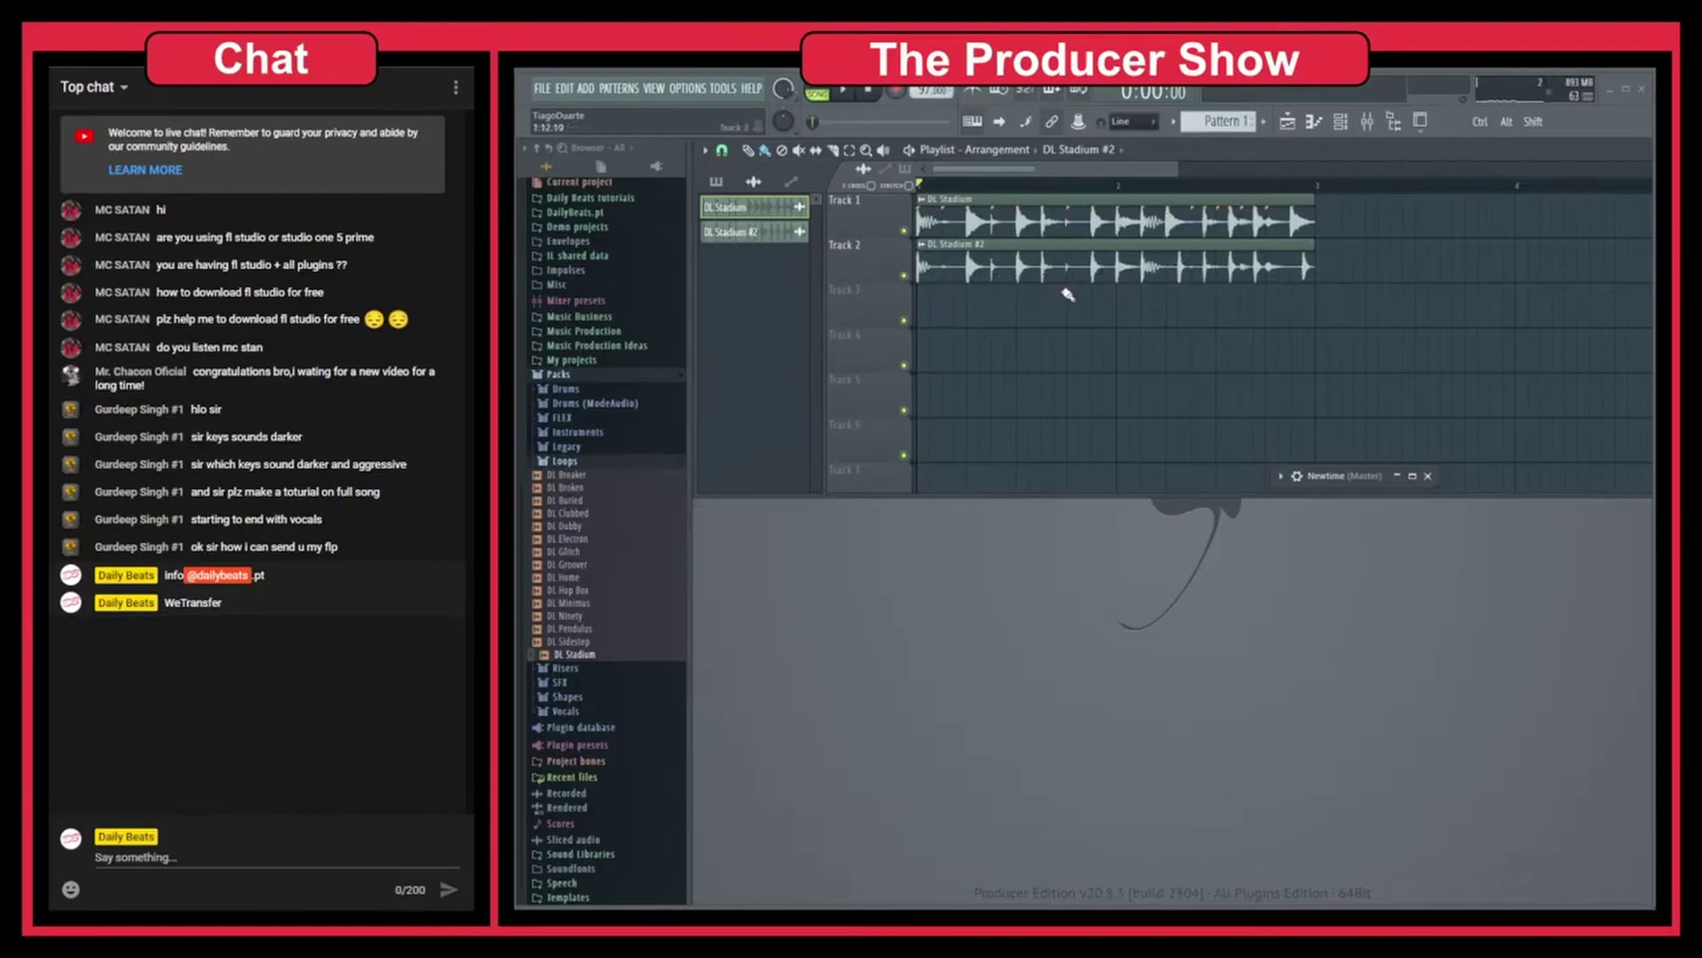
{"action": "left_click_drag", "start_coordinate": [1303, 477], "coordinate": [1109, 330]}
{"action": "double_click", "coordinate": [1108, 330]}
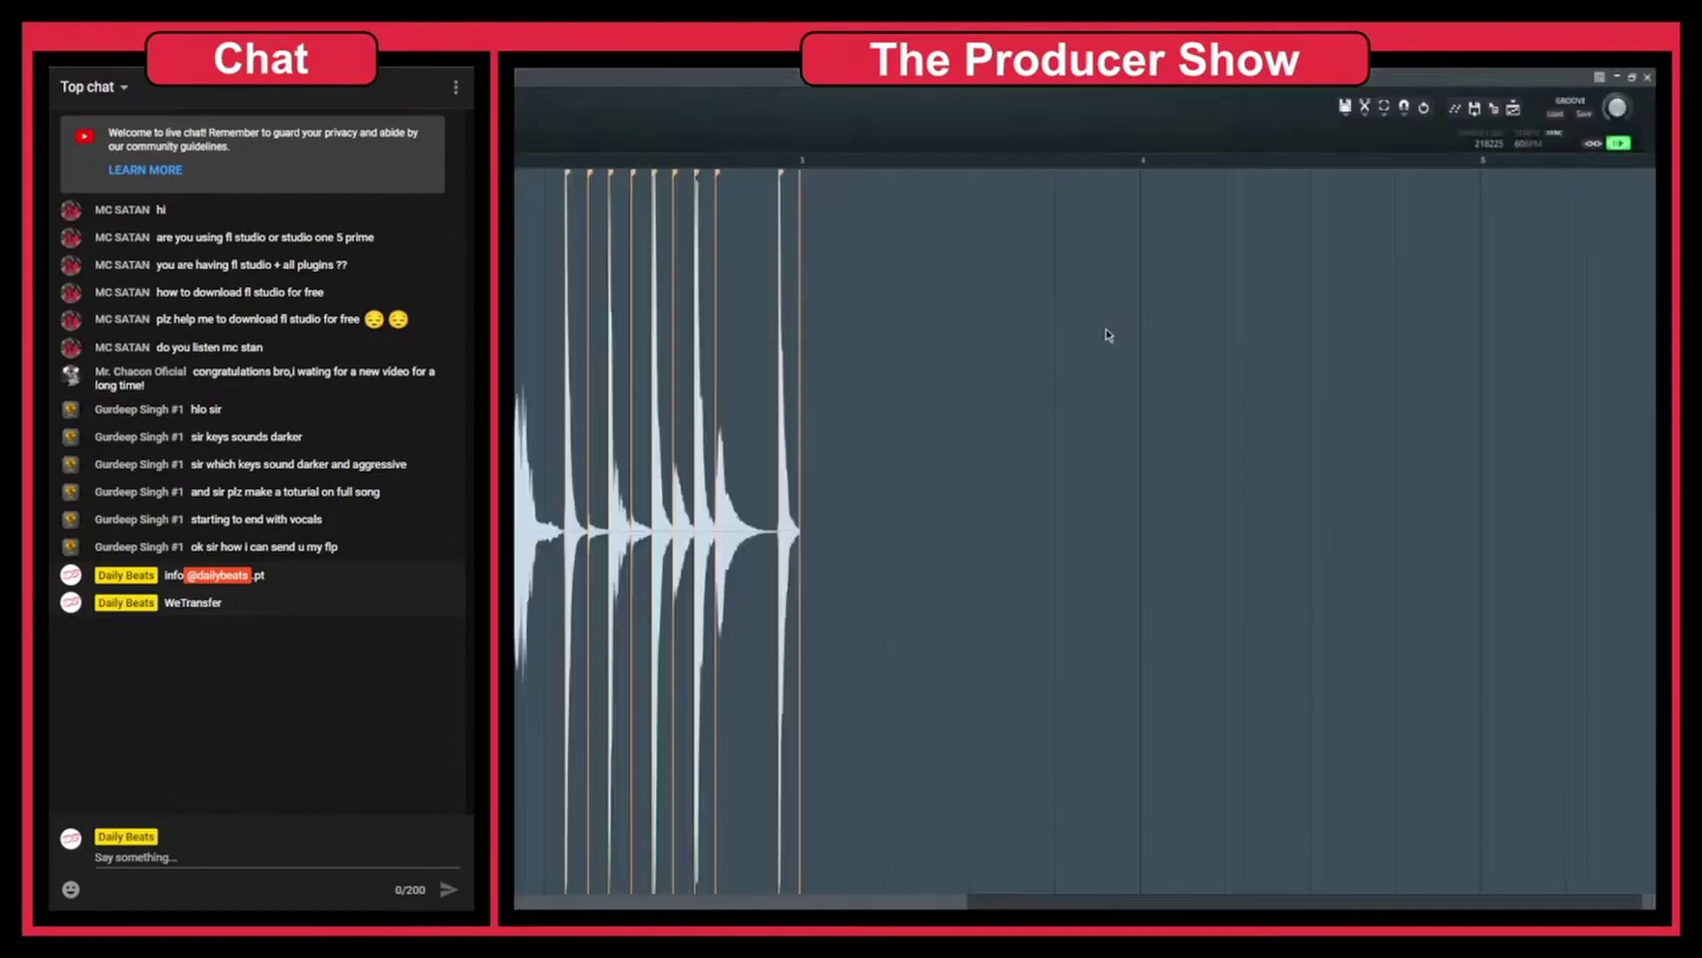
{"action": "left_click", "coordinate": [1629, 78]}
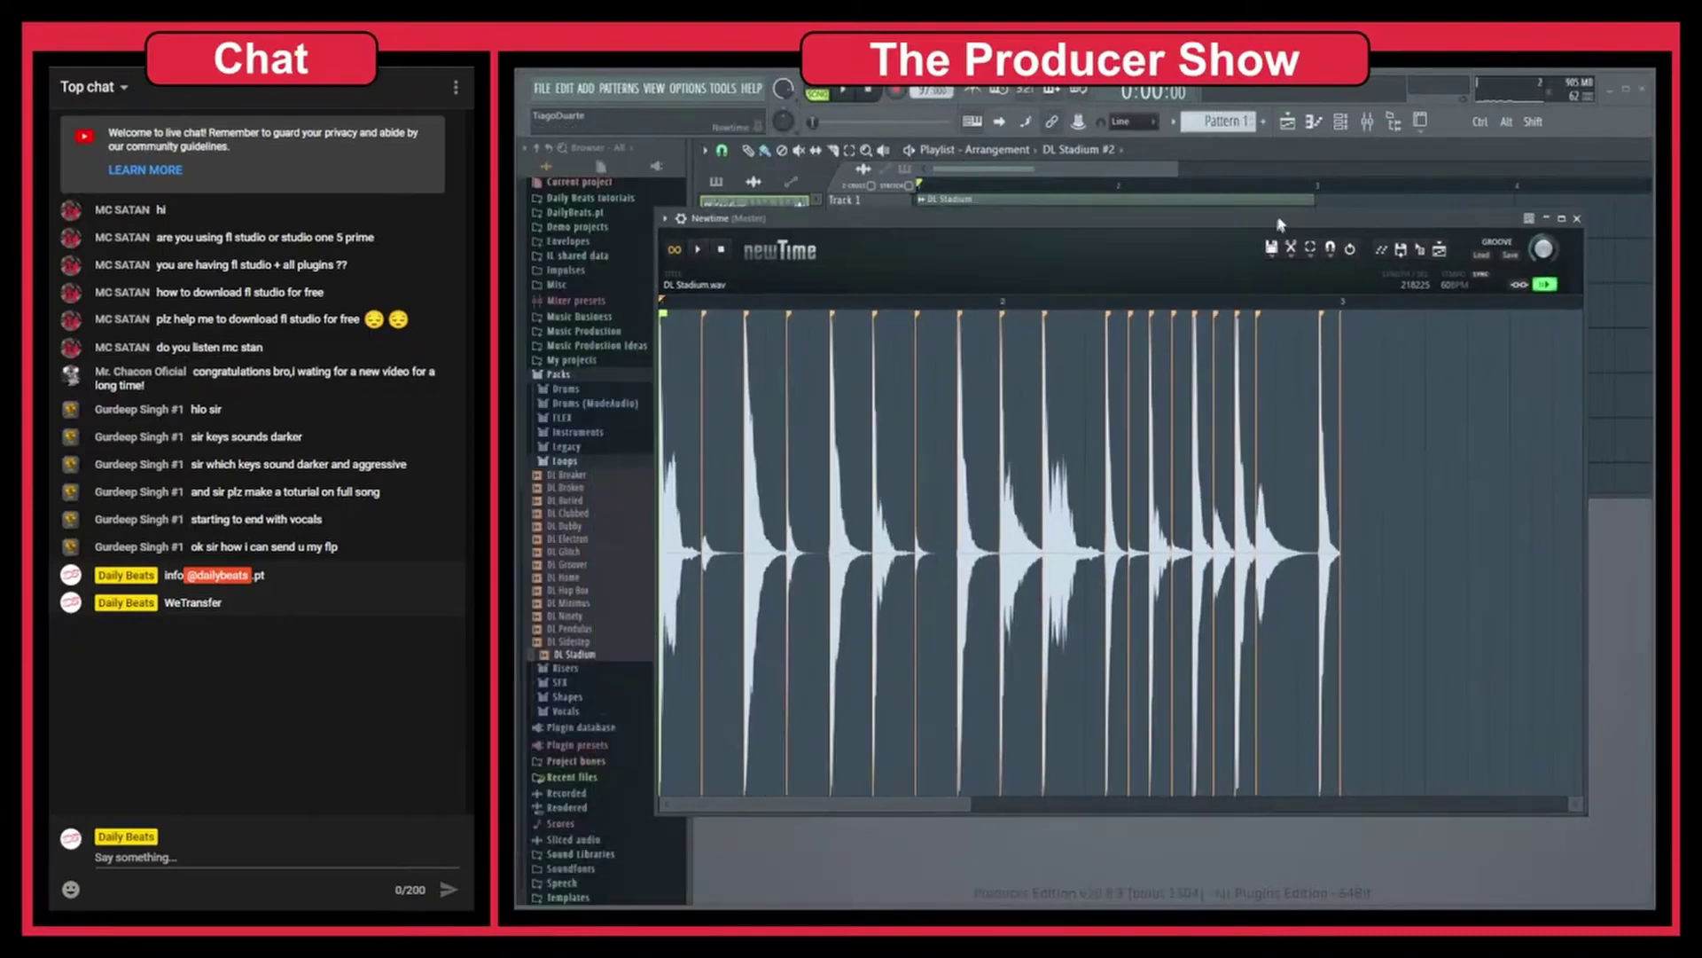
{"action": "left_click_drag", "start_coordinate": [1280, 222], "coordinate": [1281, 218]}
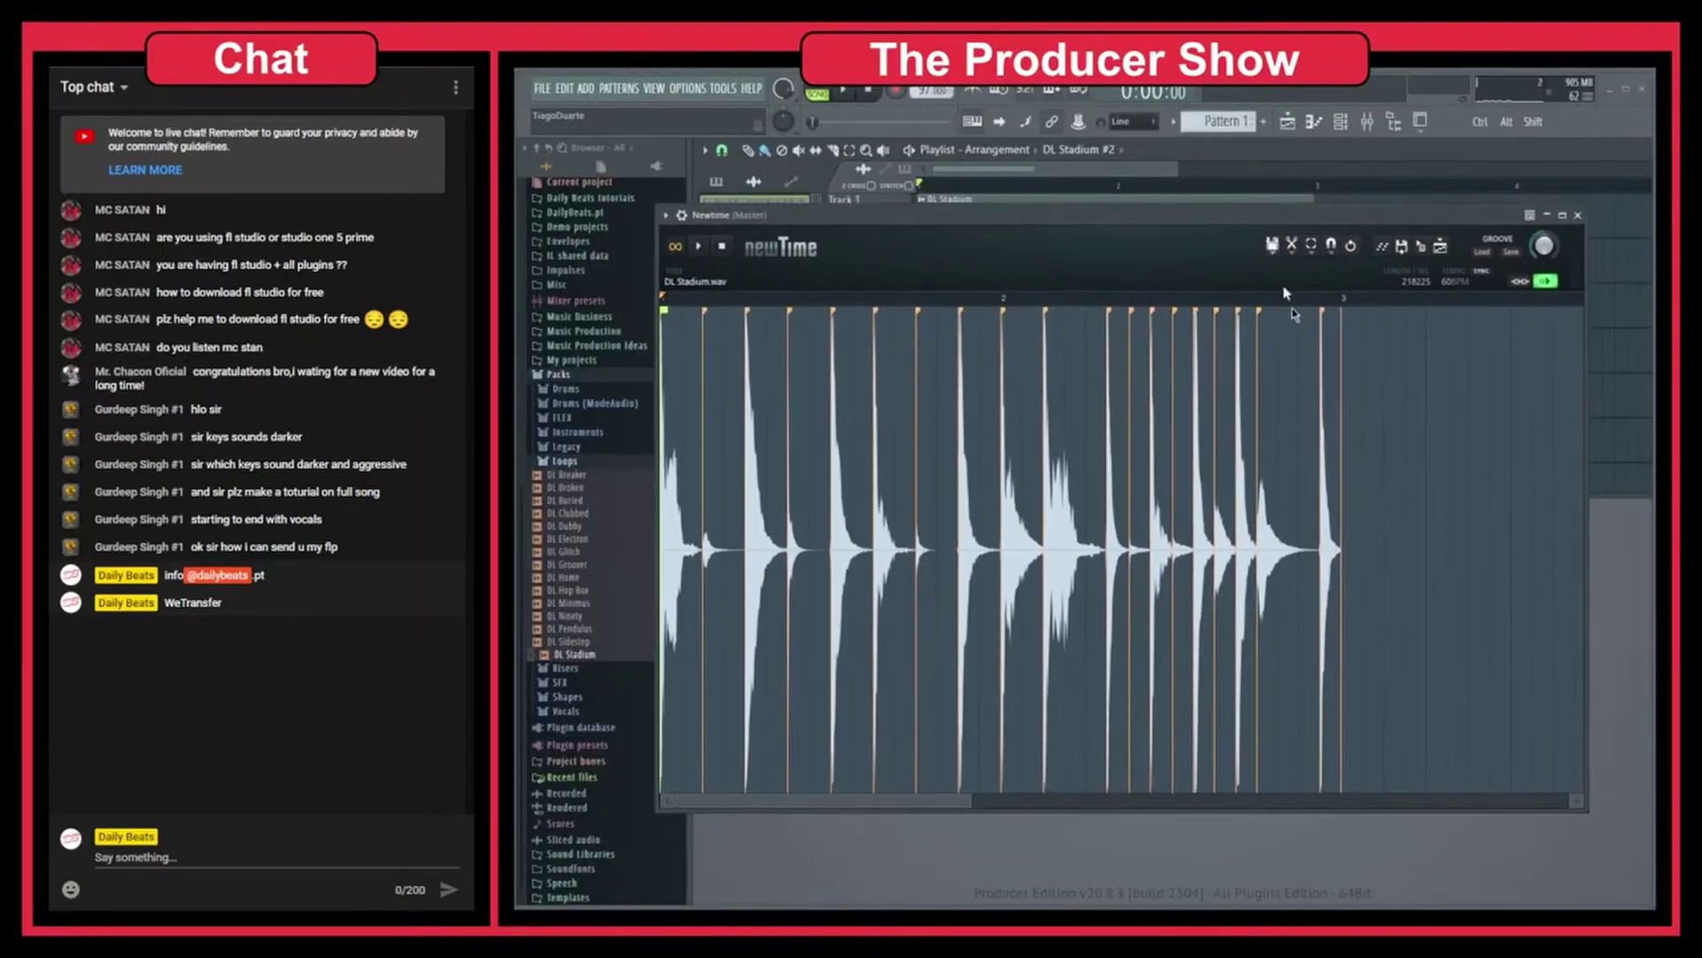